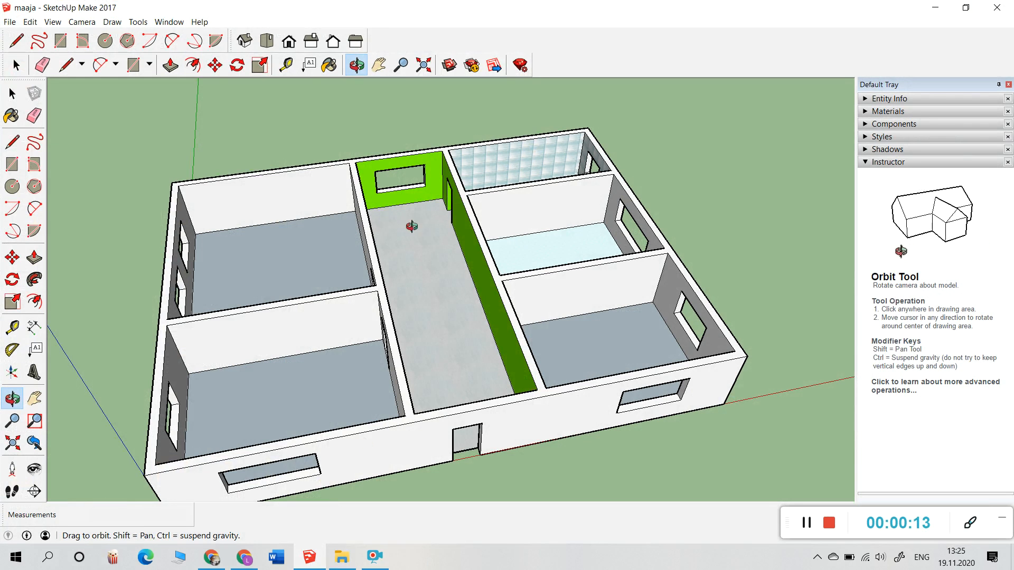
Step: Orbit the house model from its side and opposite side, ending on a top-down view of all rooms
{"action": "left_click_drag", "start_coordinate": [240, 368], "coordinate": [705, 447]}
{"action": "left_click_drag", "start_coordinate": [483, 455], "coordinate": [636, 413]}
{"action": "left_click_drag", "start_coordinate": [513, 432], "coordinate": [356, 391]}
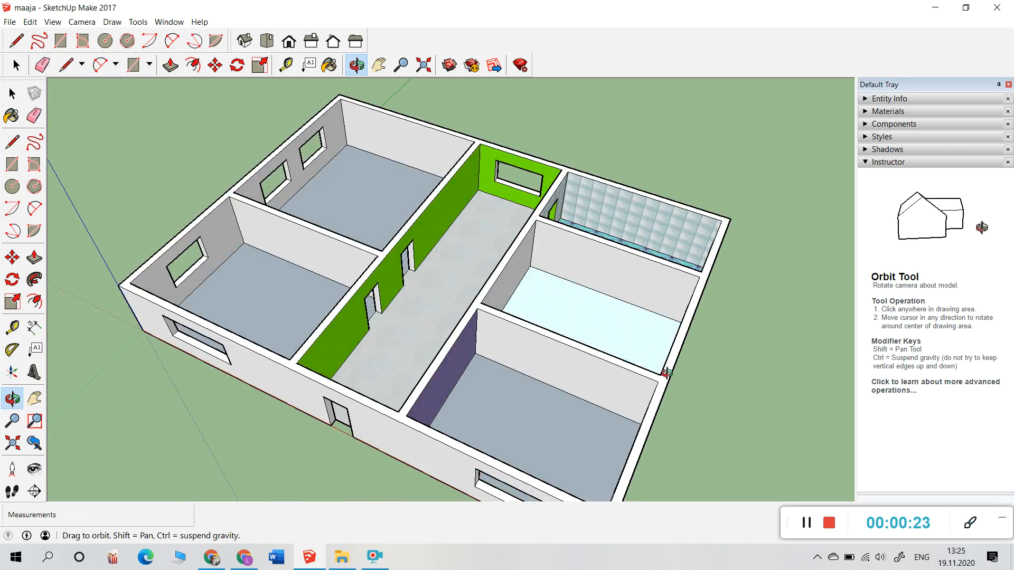
{"action": "left_click_drag", "start_coordinate": [667, 373], "coordinate": [396, 362]}
{"action": "left_click_drag", "start_coordinate": [550, 378], "coordinate": [661, 378]}
{"action": "left_click_drag", "start_coordinate": [247, 360], "coordinate": [508, 430]}
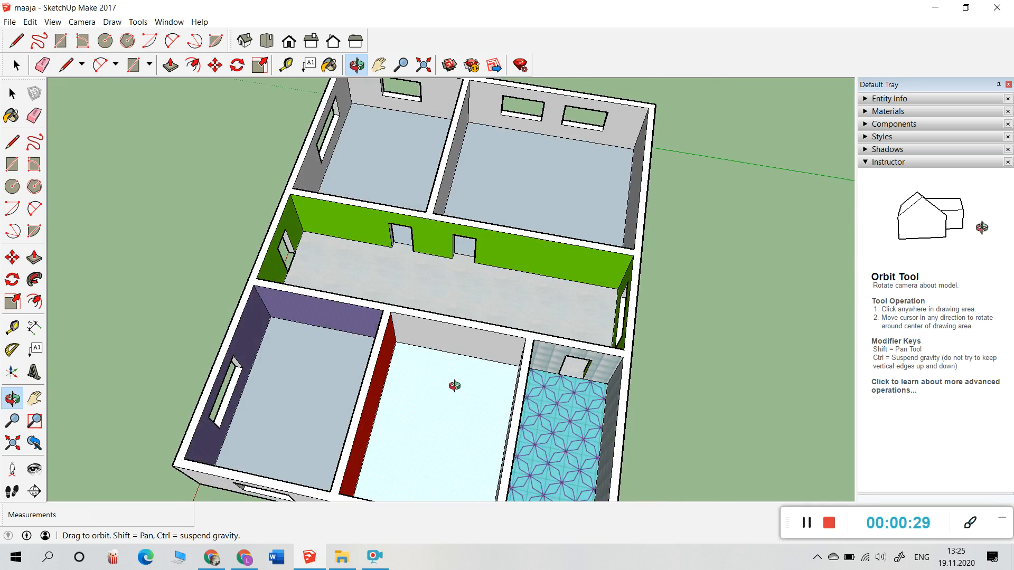
{"action": "left_click_drag", "start_coordinate": [455, 386], "coordinate": [499, 346]}
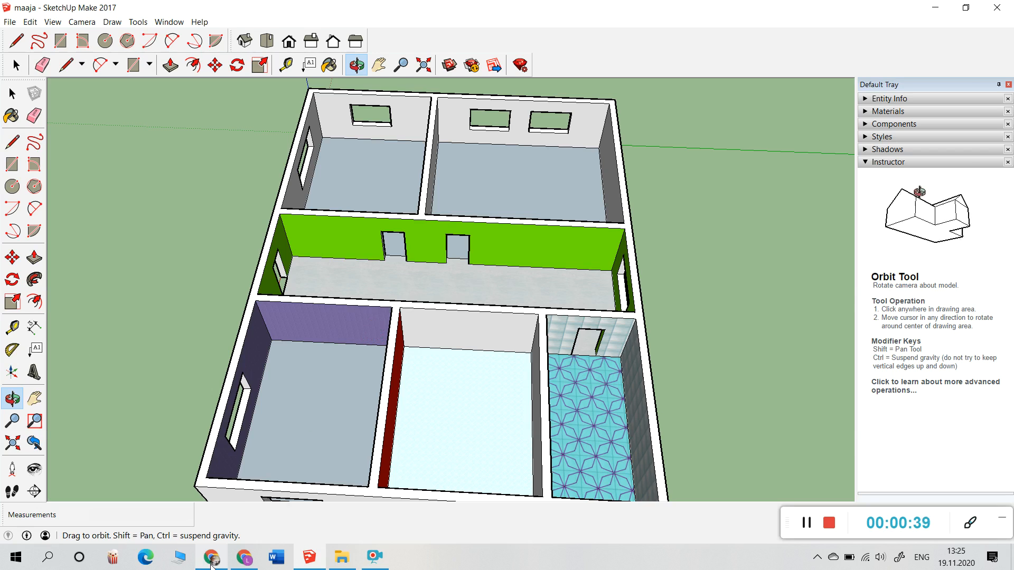
Step: Load sketchup.com in a new Chrome tab and go on to its Sign In page
{"action": "left_click", "coordinate": [212, 563]}
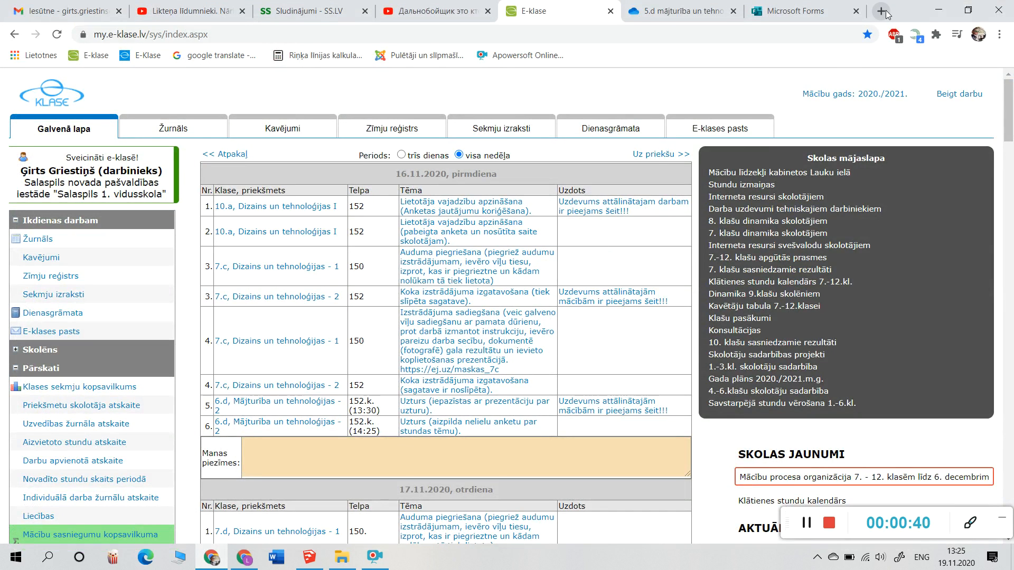
{"action": "left_click", "coordinate": [880, 11]}
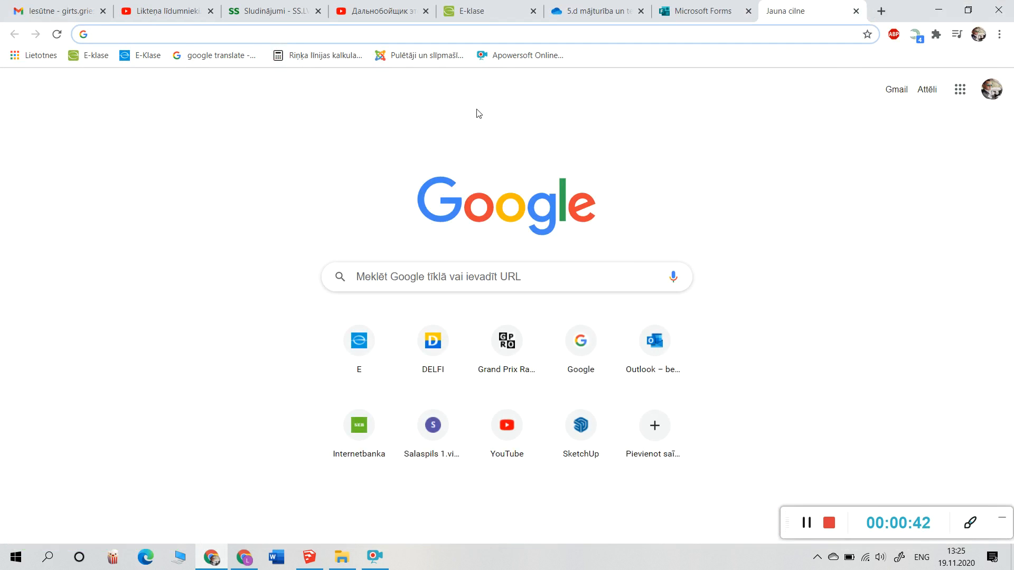
{"action": "type", "text": "ske"}
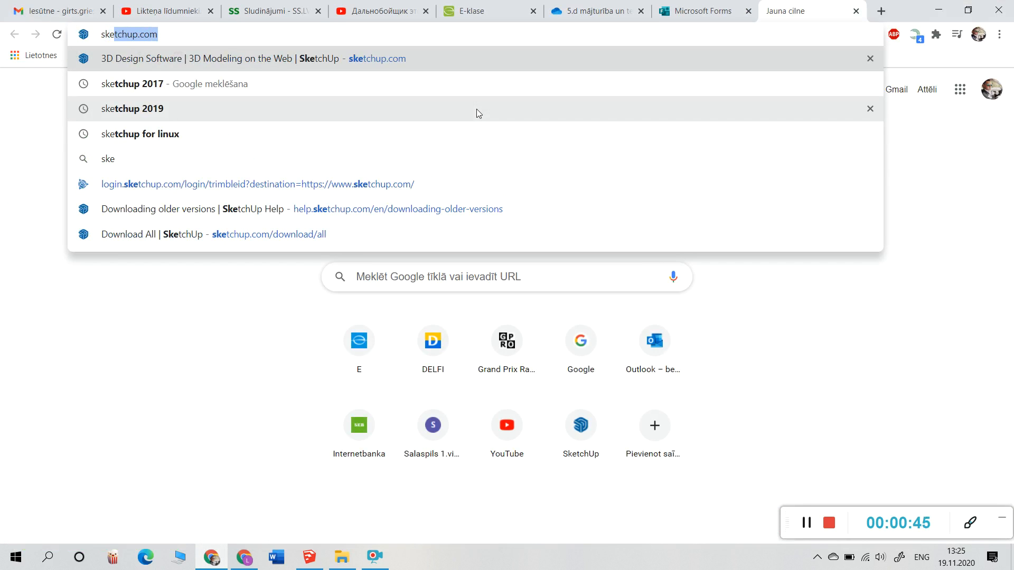
{"action": "key", "text": "Return"}
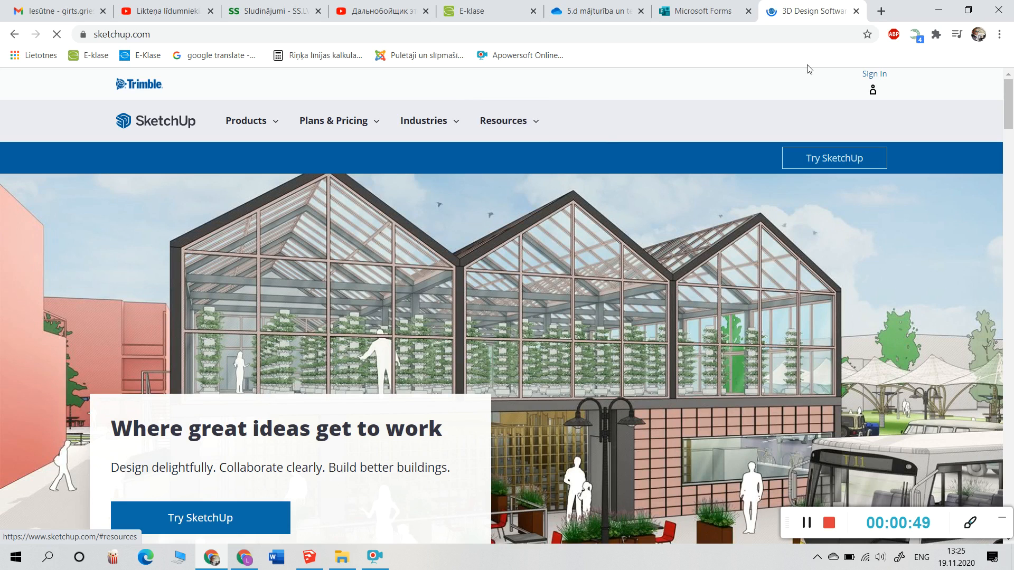
{"action": "left_click", "coordinate": [884, 87]}
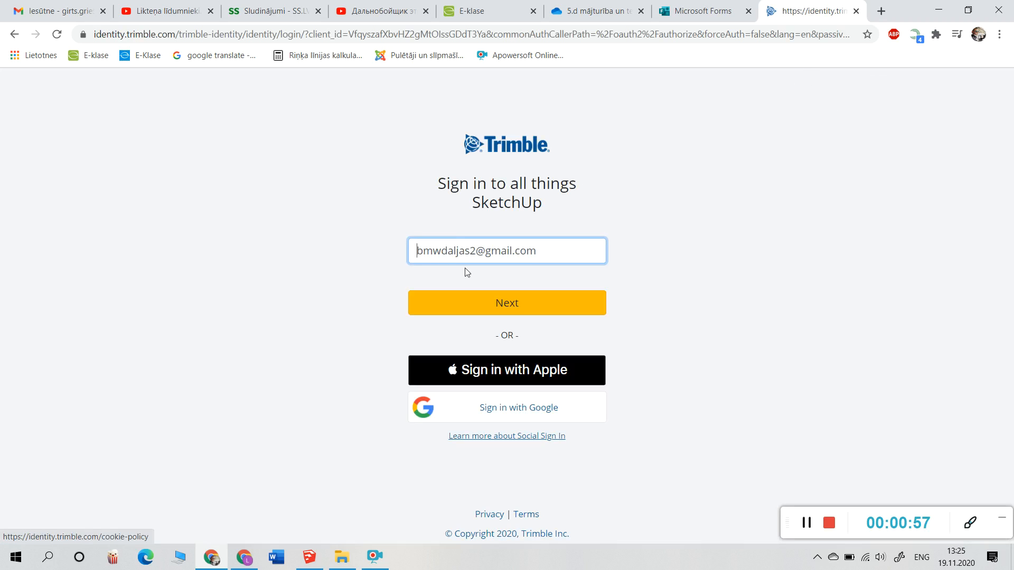
Step: Replace the prefilled sign-in e-mail with the account's e-mail address
{"action": "left_click_drag", "start_coordinate": [579, 253], "coordinate": [221, 213]}
{"action": "key", "text": "BackSpace"}
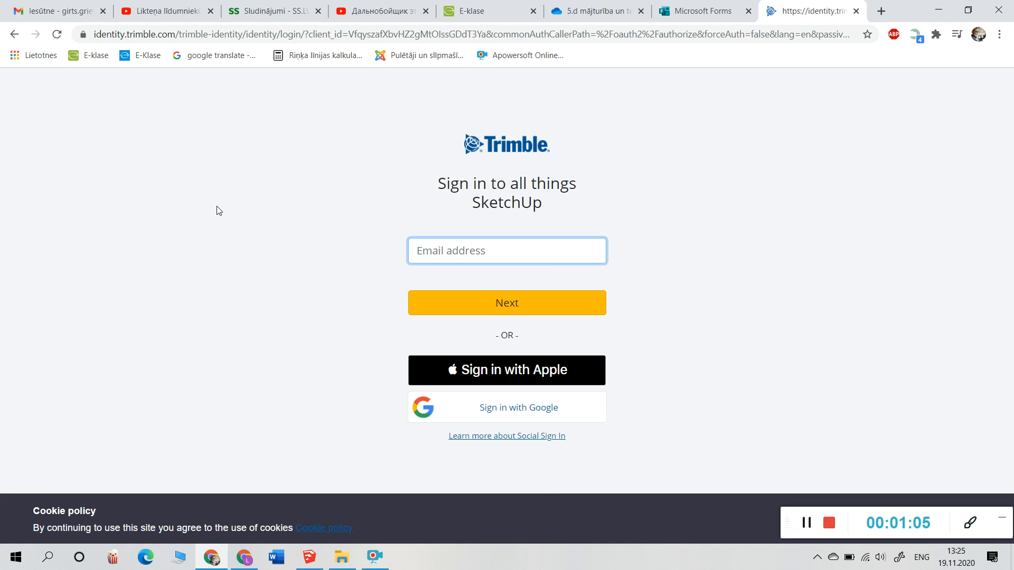
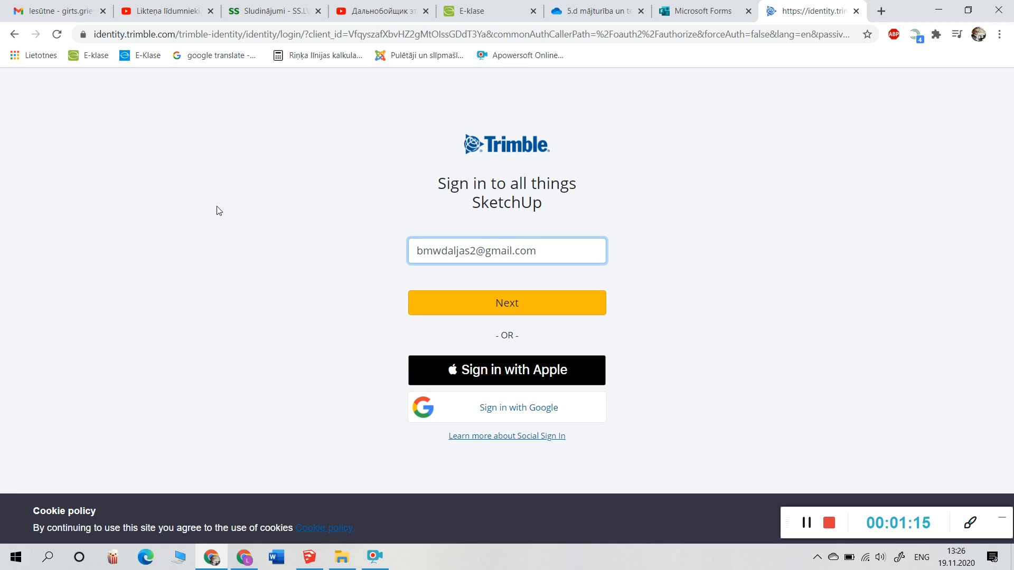
Step: Continue past the e-mail step and enter the account holder's first and last name
{"action": "left_click", "coordinate": [542, 310]}
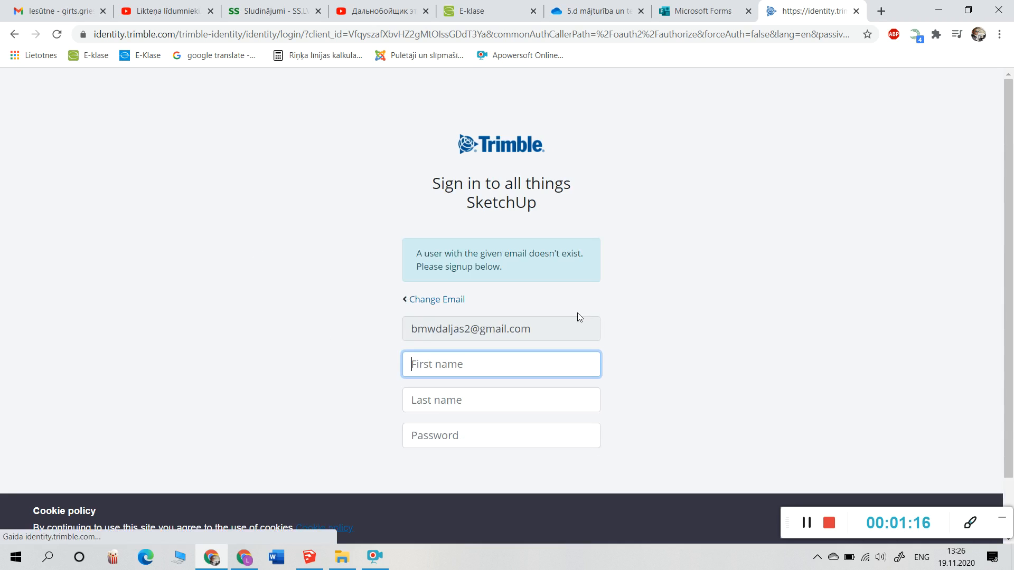
{"action": "scroll", "coordinate": [681, 272], "scroll_direction": "down", "scroll_amount": 1}
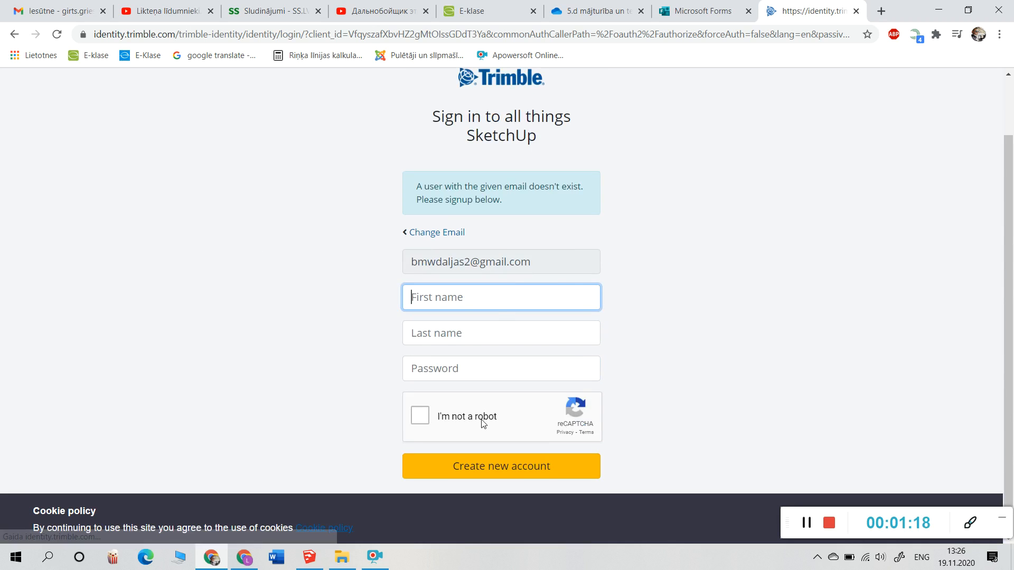
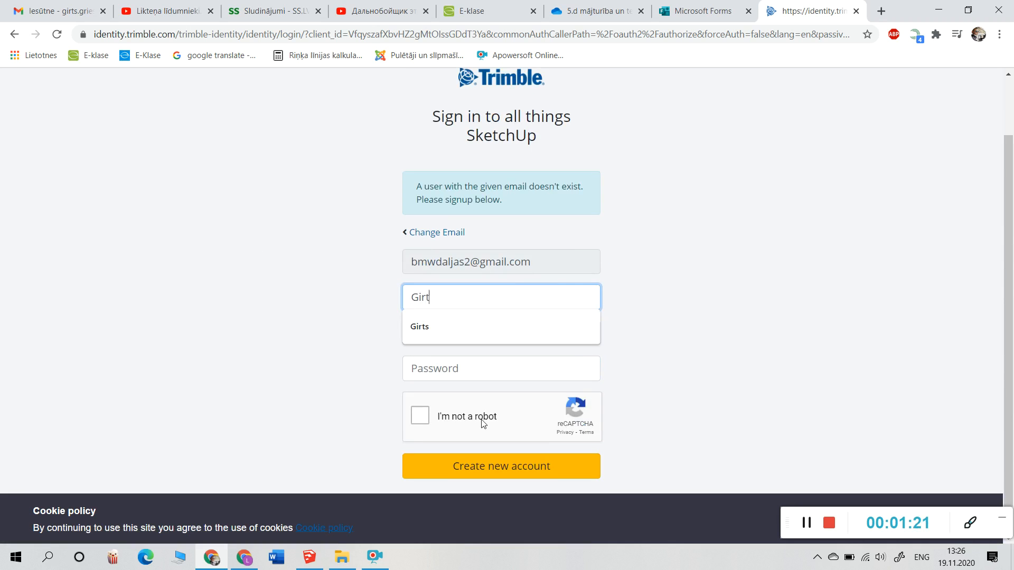
{"action": "left_click", "coordinate": [452, 334]}
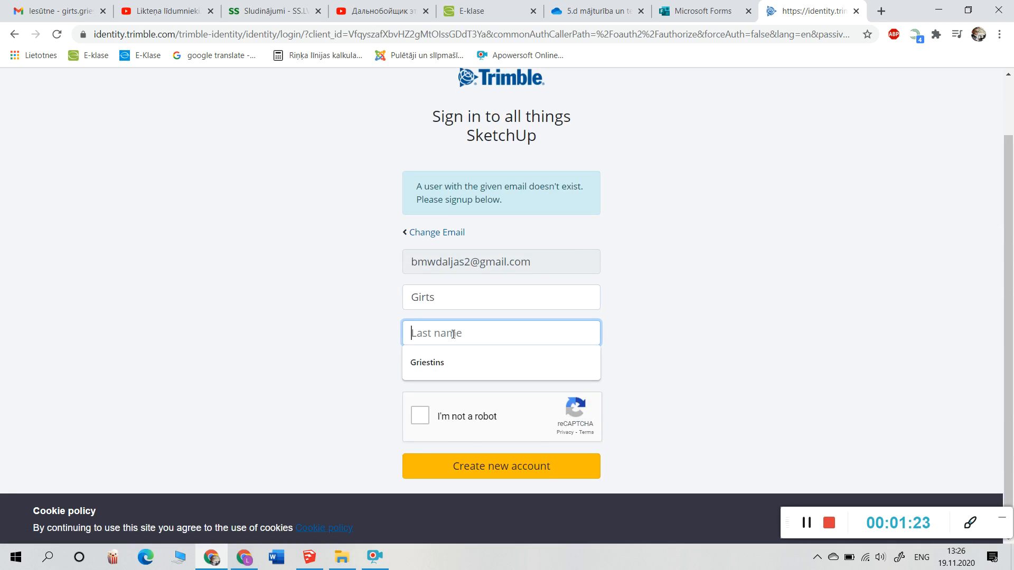
Step: Enter a password that meets the requirements and tick the reCAPTCHA box
{"action": "left_click", "coordinate": [495, 371]}
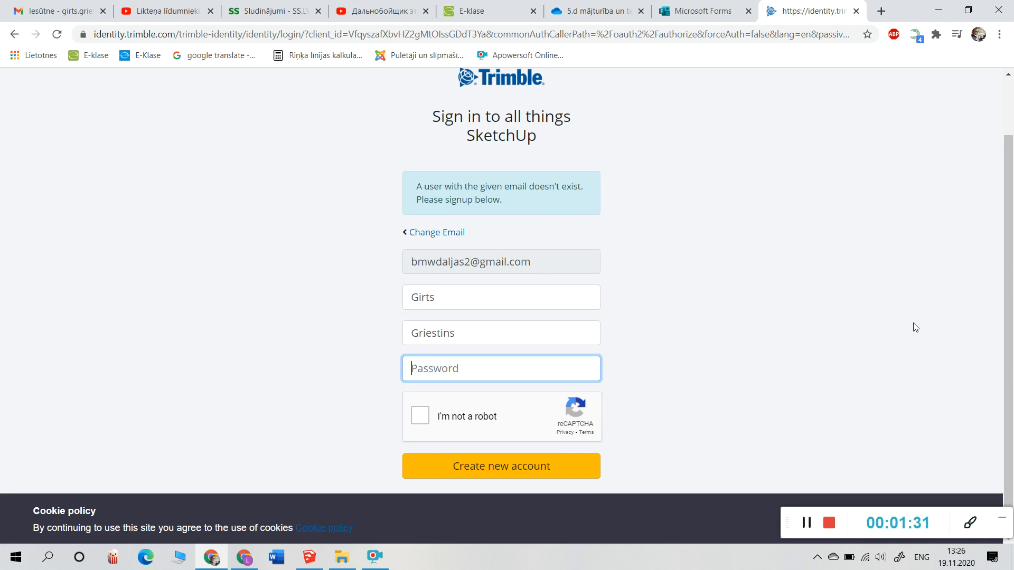
{"action": "type", "text": "•••••••"}
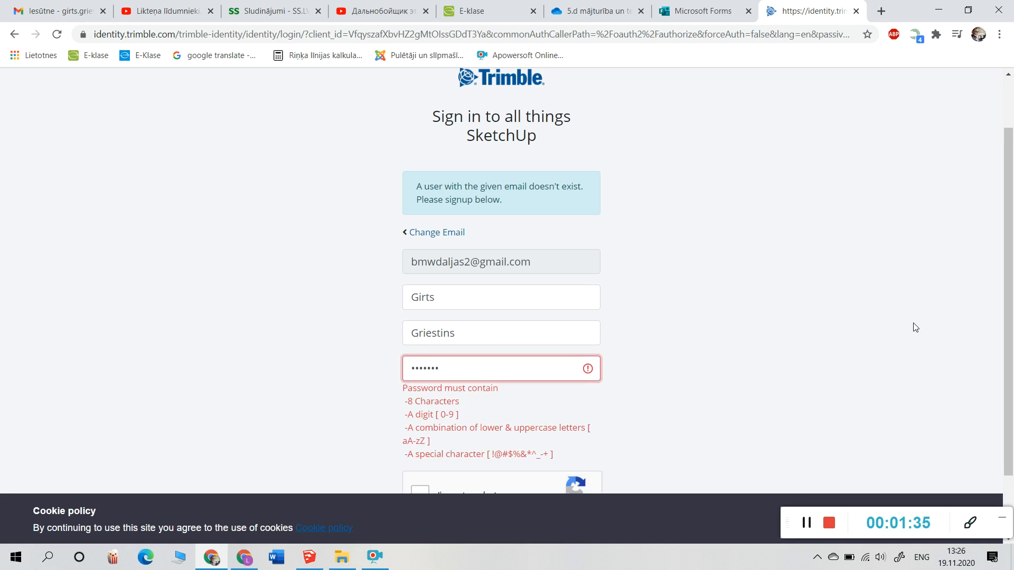
{"action": "scroll", "coordinate": [752, 250], "scroll_direction": "down", "scroll_amount": 3}
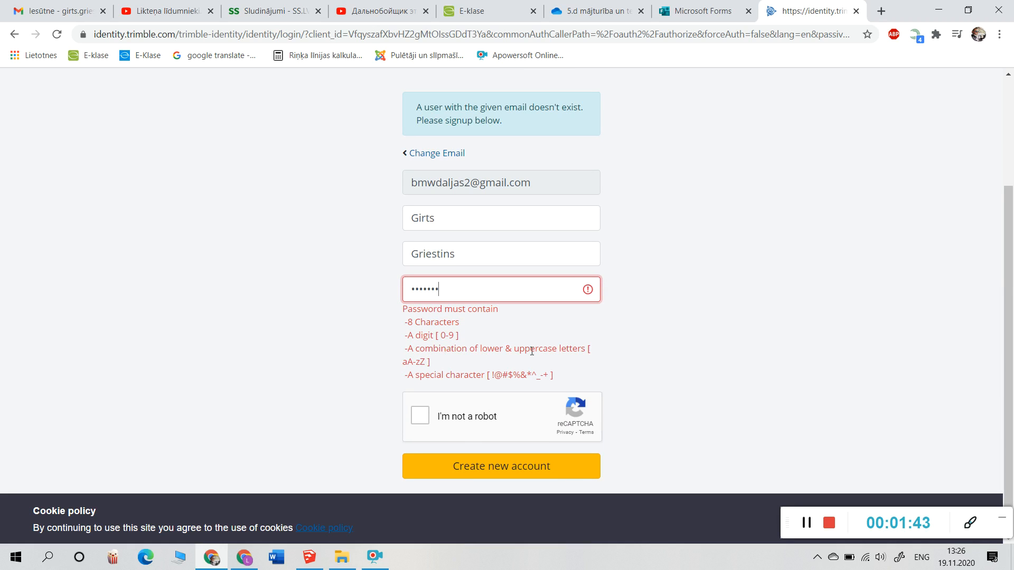
{"action": "double_click", "coordinate": [454, 289]}
{"action": "type", "text": "•••••••"}
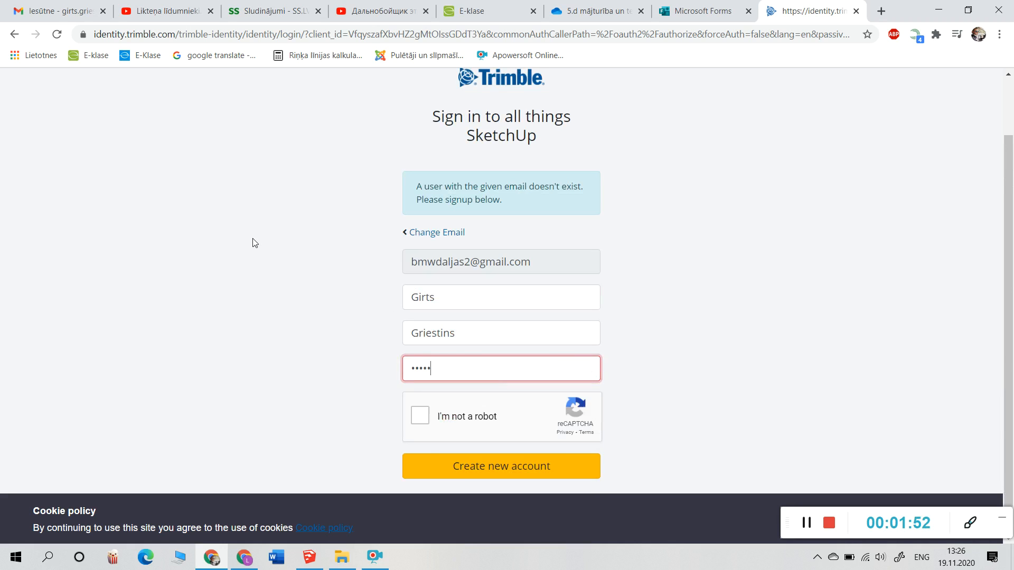
{"action": "type", "text": "•••"}
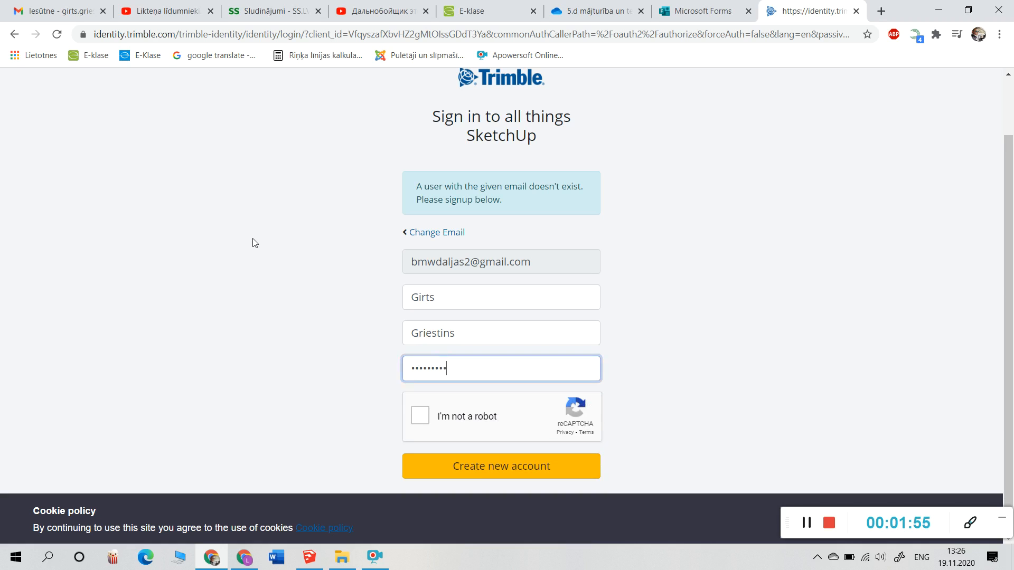
{"action": "key", "text": "BackSpace"}
{"action": "key", "text": "BackSpace"}
{"action": "key", "text": "BackSpace"}
{"action": "key", "text": "BackSpace"}
{"action": "type", "text": "•••"}
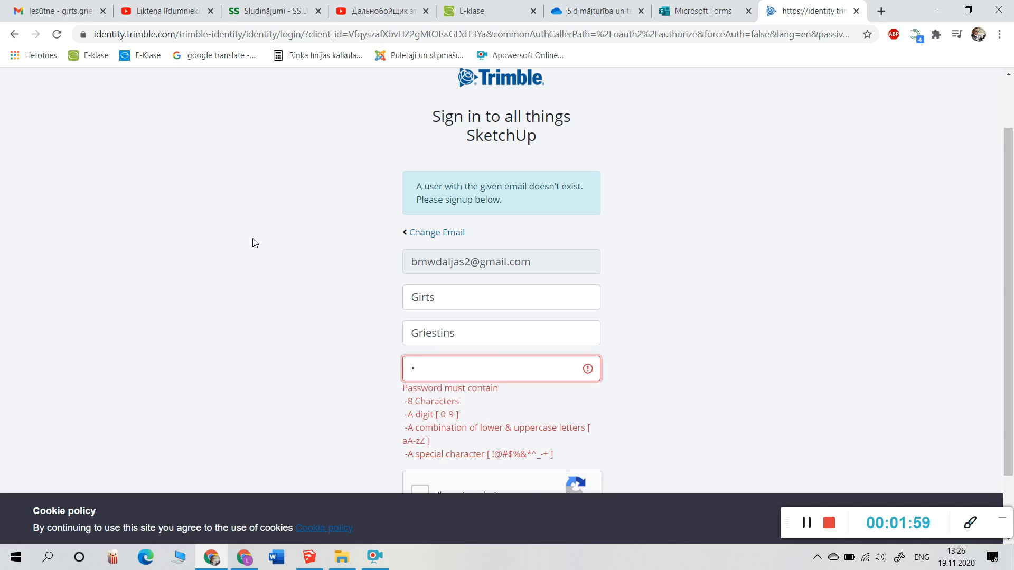
{"action": "type", "text": "••••••"}
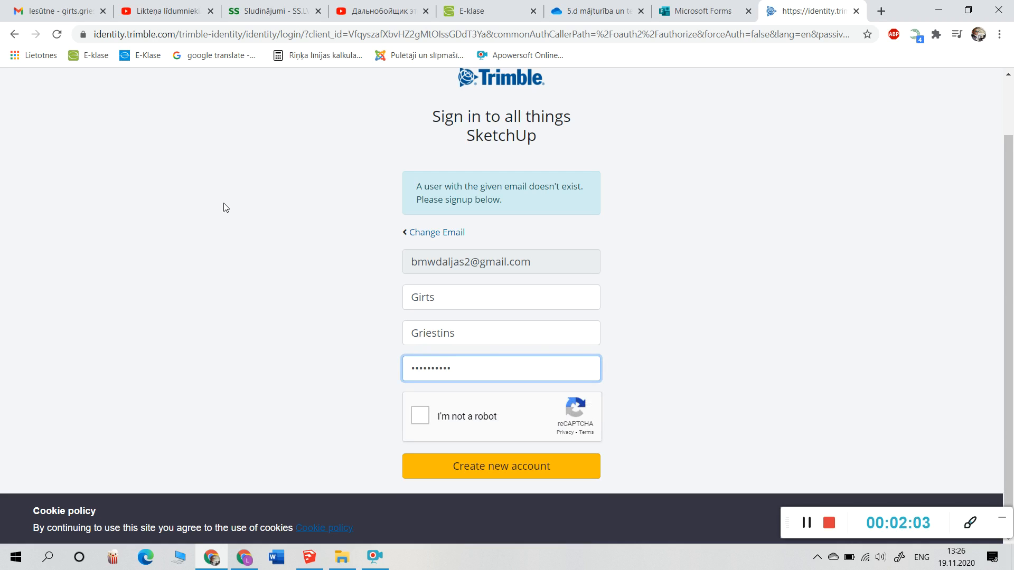
{"action": "left_click", "coordinate": [420, 417]}
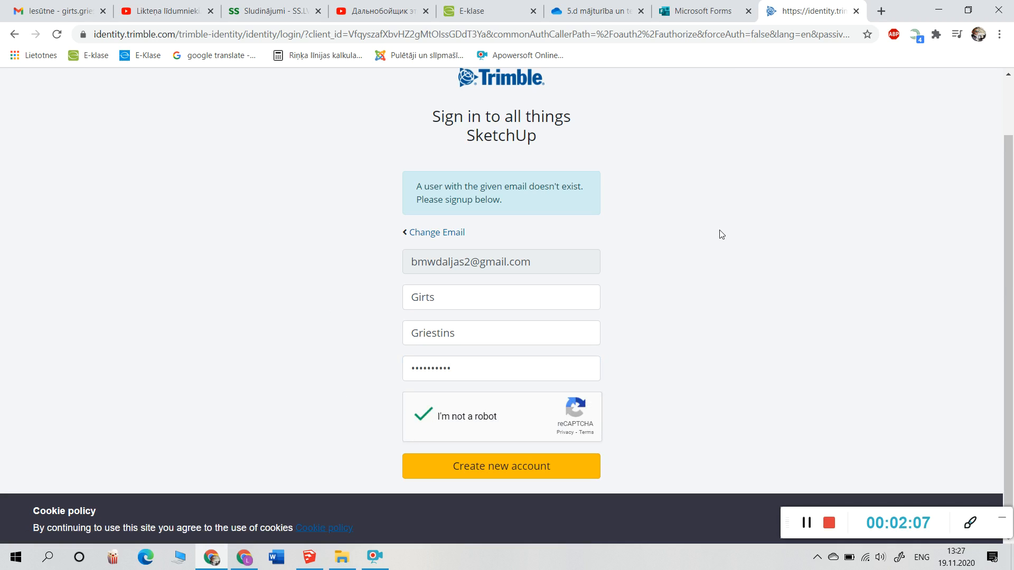
Step: Create the new Trimble account, close its tab and return to SketchUp
{"action": "left_click", "coordinate": [496, 470]}
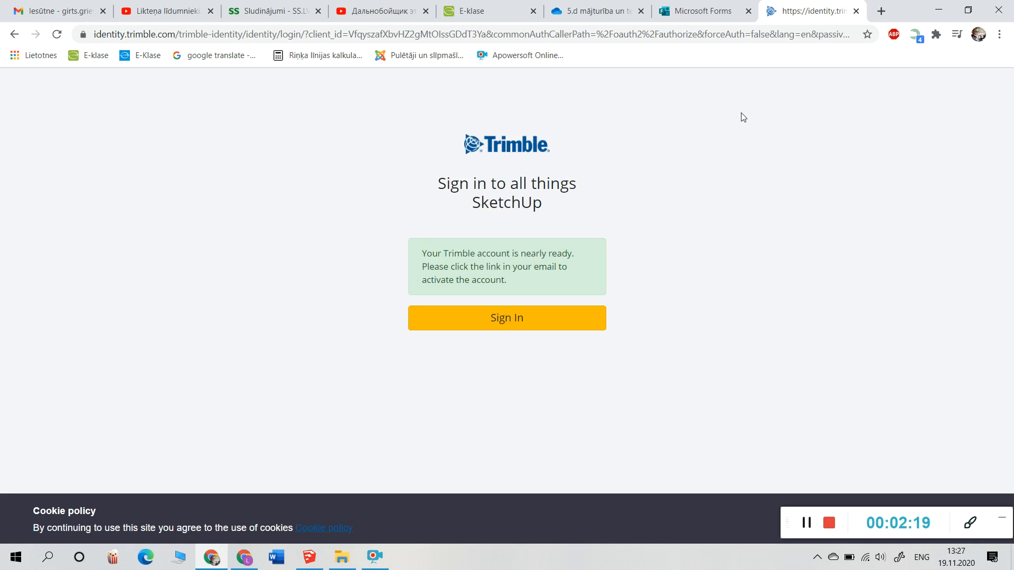
{"action": "left_click", "coordinate": [856, 12]}
{"action": "left_click", "coordinate": [309, 558]}
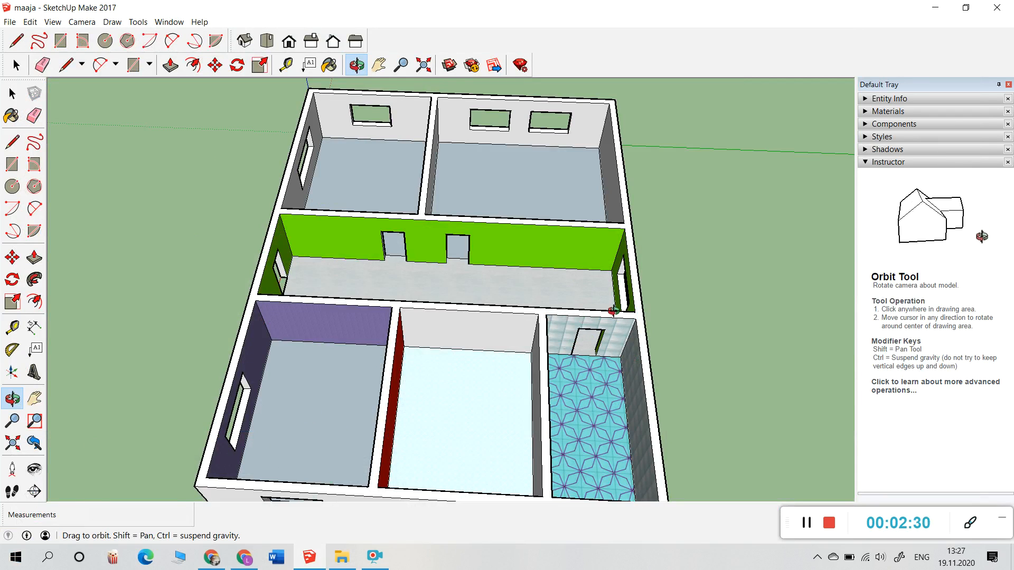
Step: Submit the account e-mail in the 3D Warehouse sign-in, then minimize the window after the activation notice
{"action": "left_click", "coordinate": [450, 66]}
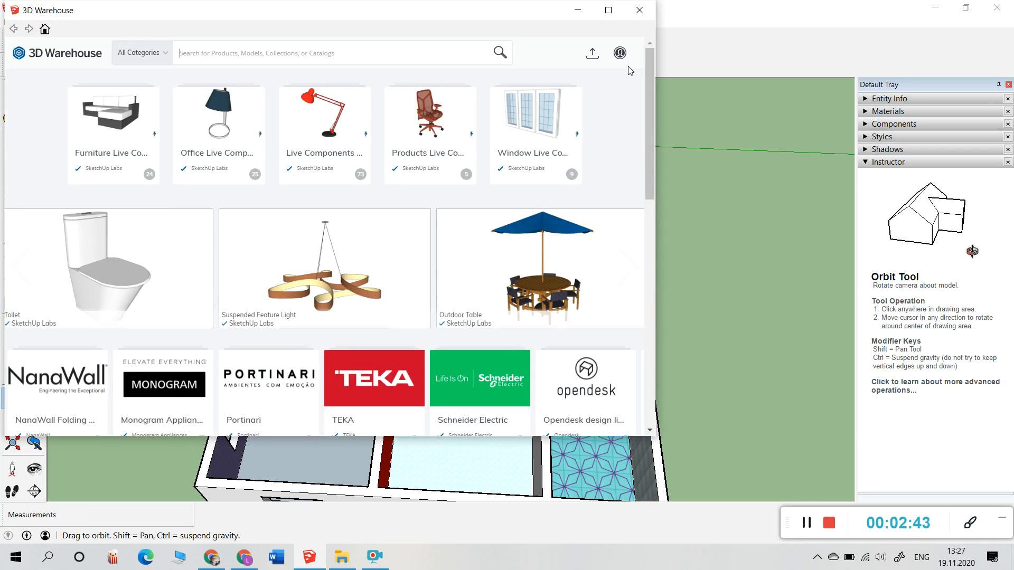
{"action": "left_click", "coordinate": [620, 53]}
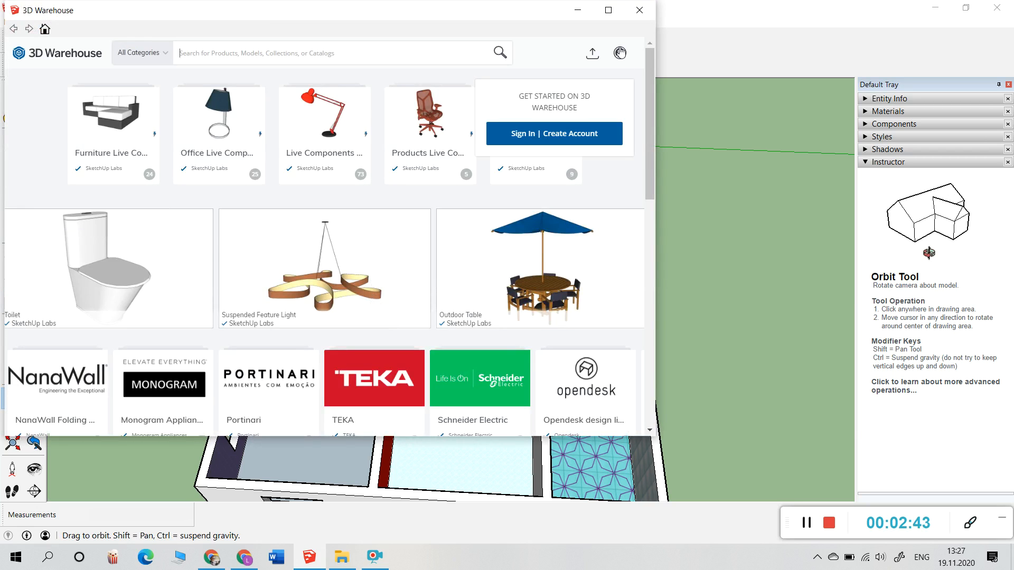
{"action": "left_click", "coordinate": [540, 136]}
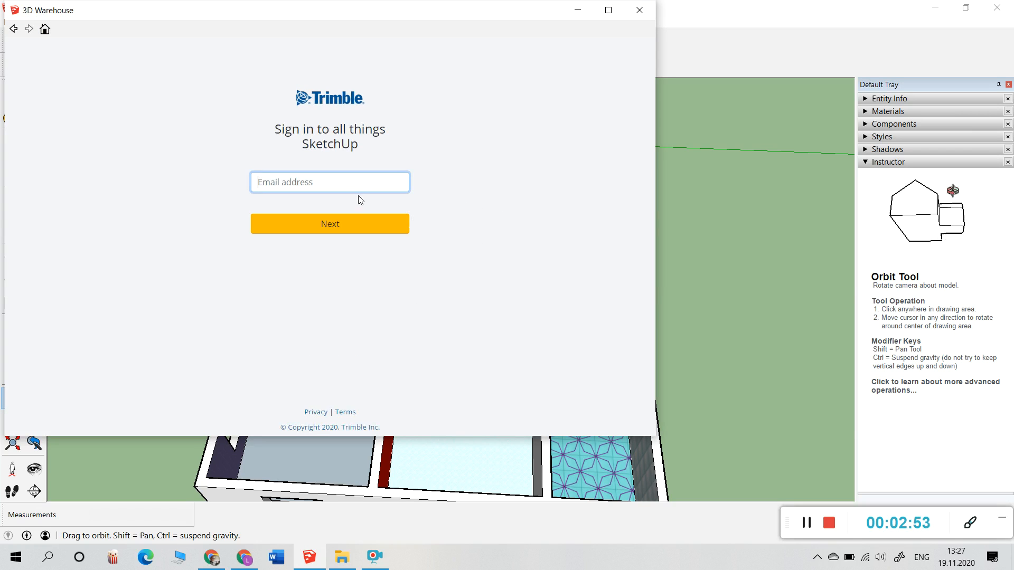
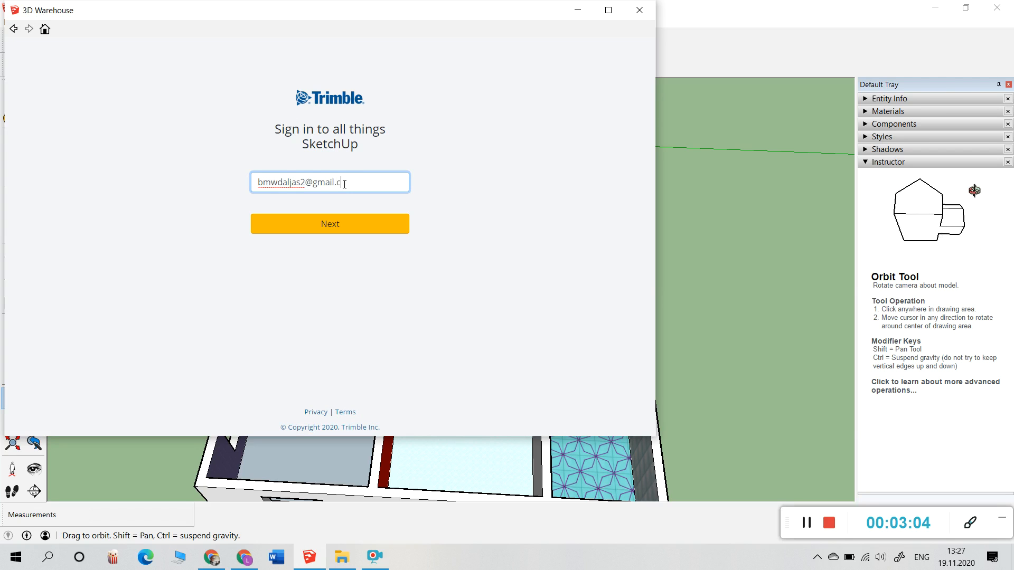
{"action": "left_click", "coordinate": [363, 226]}
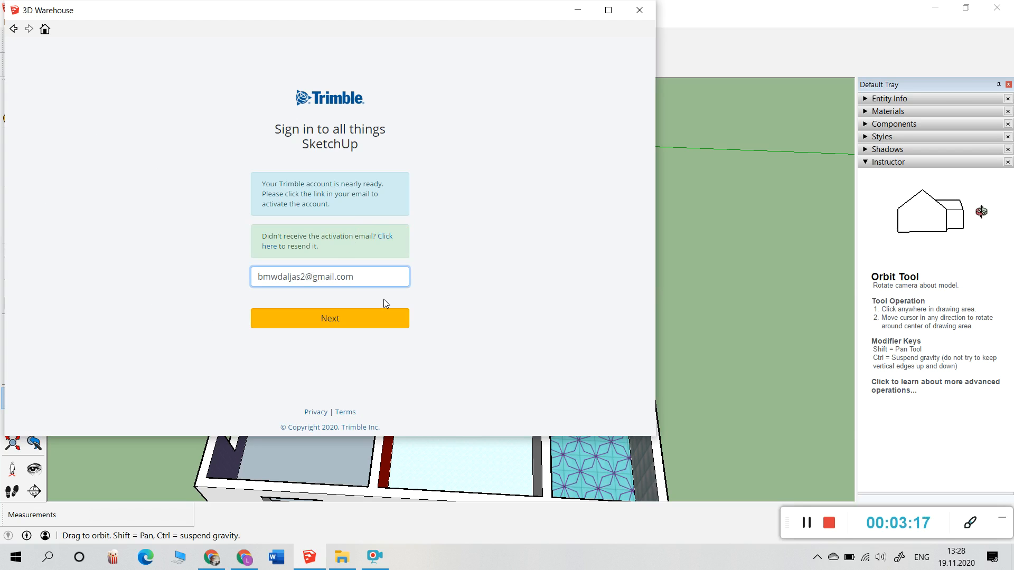
{"action": "left_click", "coordinate": [578, 11]}
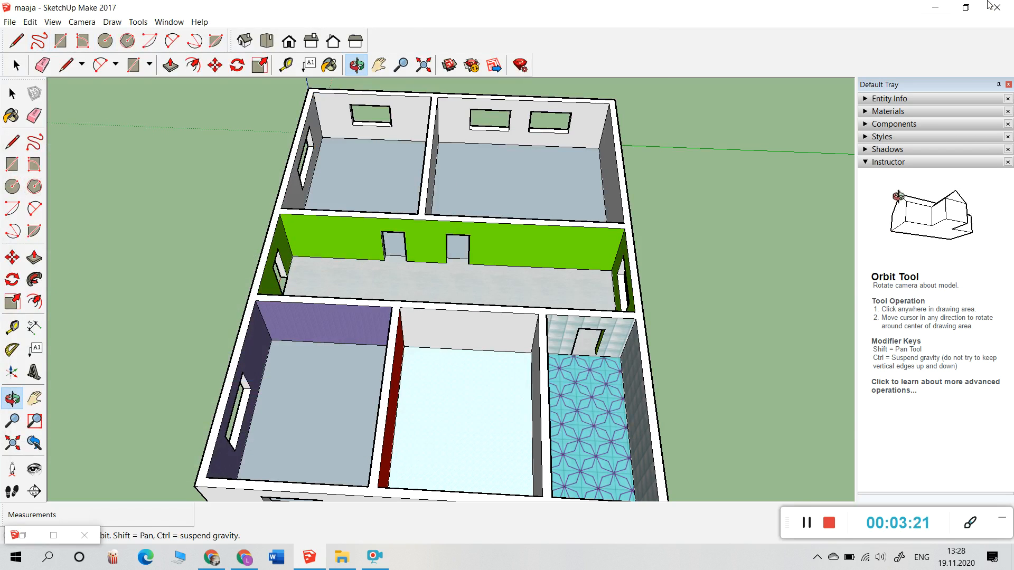
Step: Bring up Chrome and switch Gmail to the other Google account's mailbox
{"action": "left_click", "coordinate": [935, 7]}
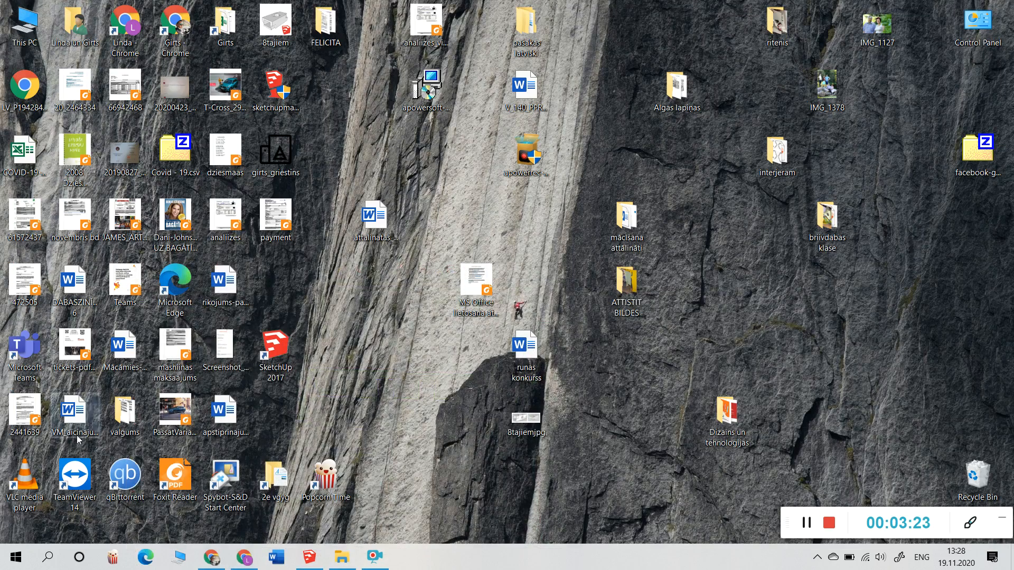
{"action": "left_click", "coordinate": [211, 558]}
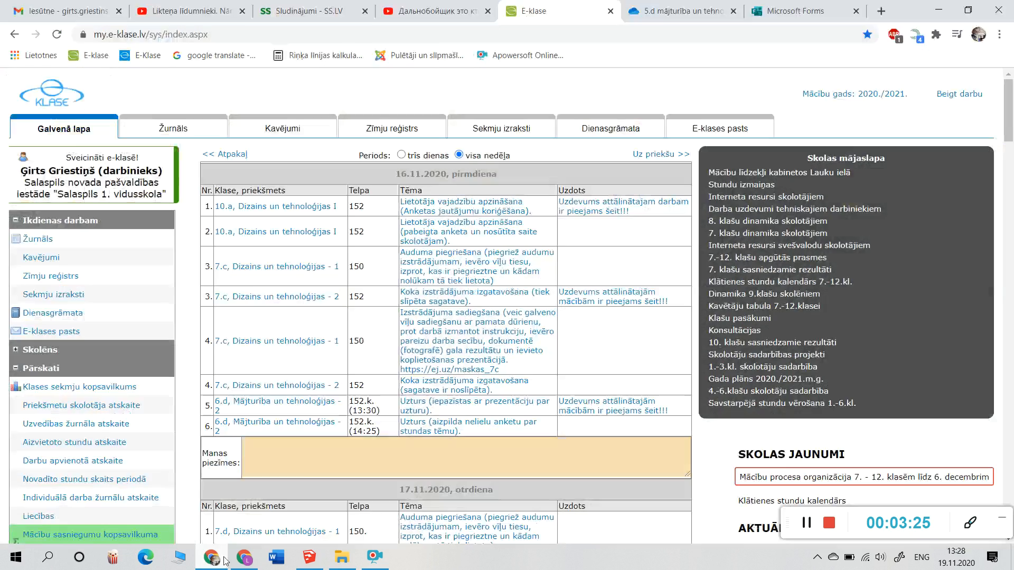
{"action": "left_click", "coordinate": [67, 6]}
{"action": "left_click", "coordinate": [991, 89]}
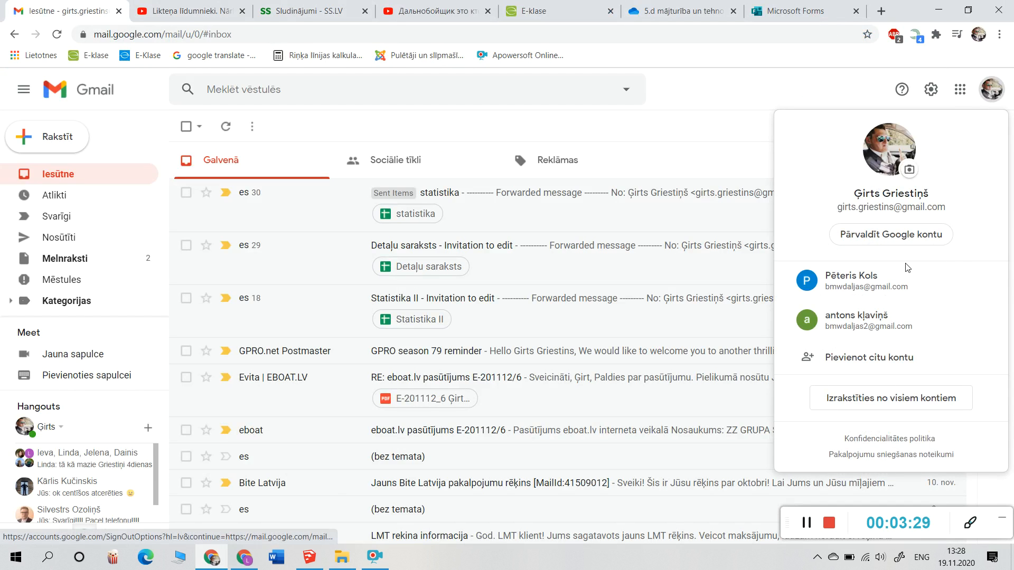
{"action": "left_click", "coordinate": [875, 330]}
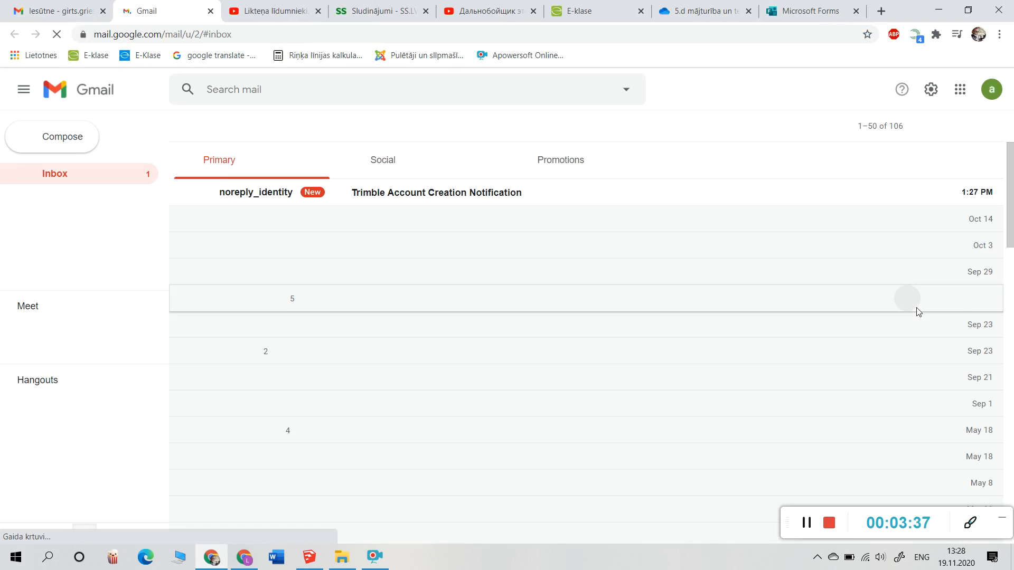
Step: Activate the account from the Trimble Account Creation Notification e-mail and close the confirmation page
{"action": "left_click", "coordinate": [253, 192]}
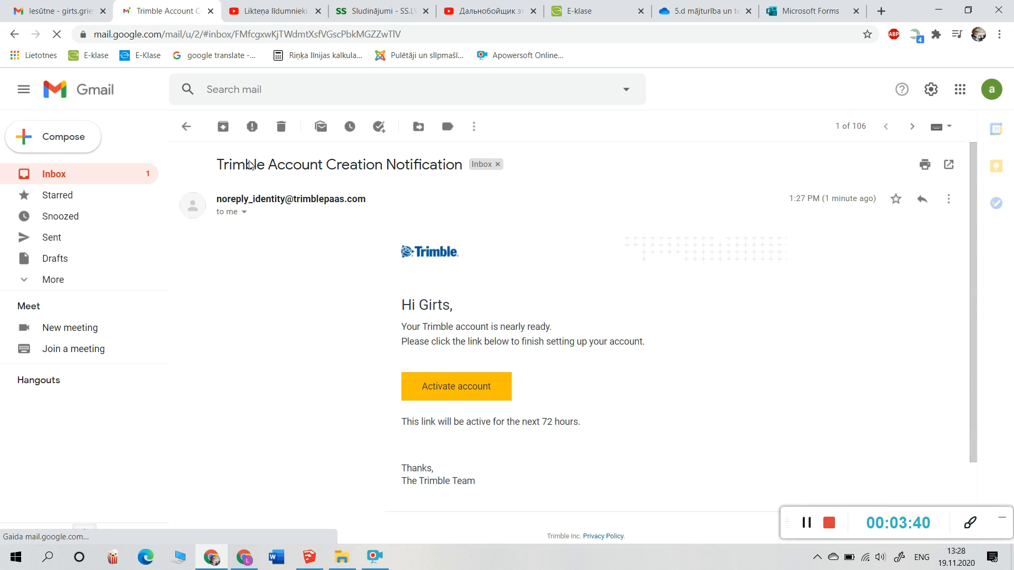
{"action": "left_click", "coordinate": [465, 397]}
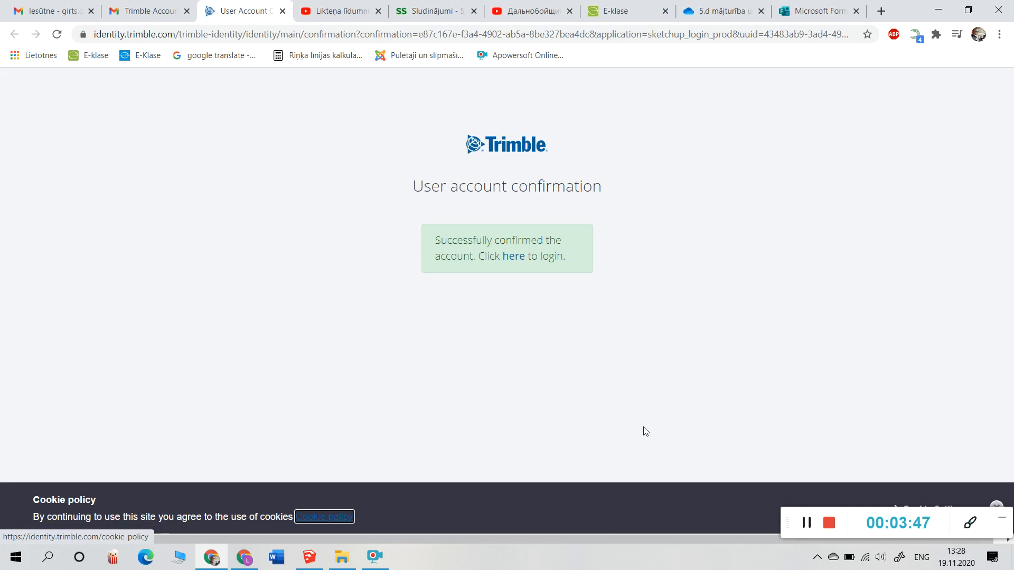
{"action": "left_click", "coordinate": [282, 11]}
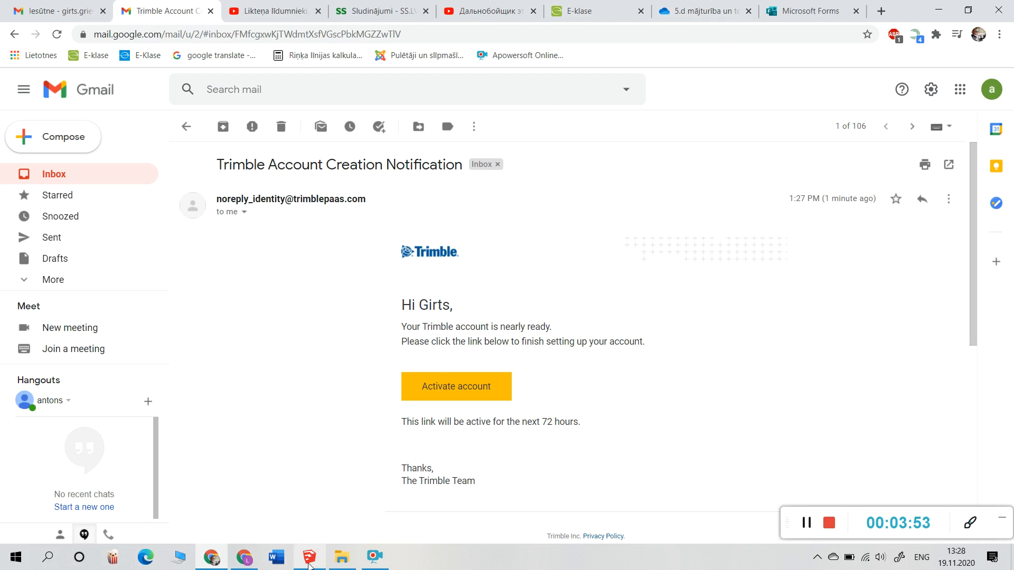
{"action": "left_click", "coordinate": [309, 559]}
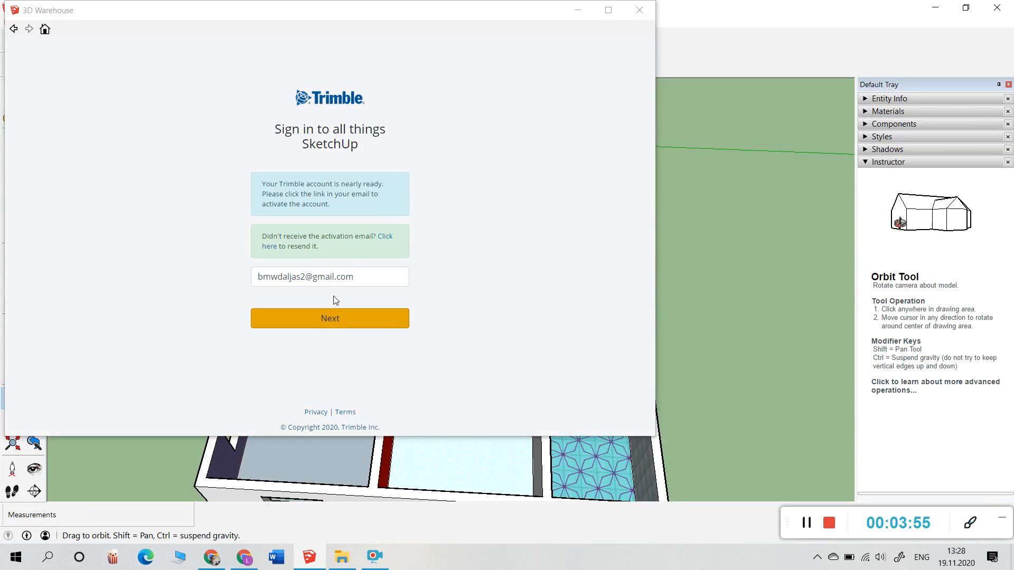
Step: Continue to Trimble Sign-In and sign in to 3D Warehouse with the account password
{"action": "left_click", "coordinate": [15, 30]}
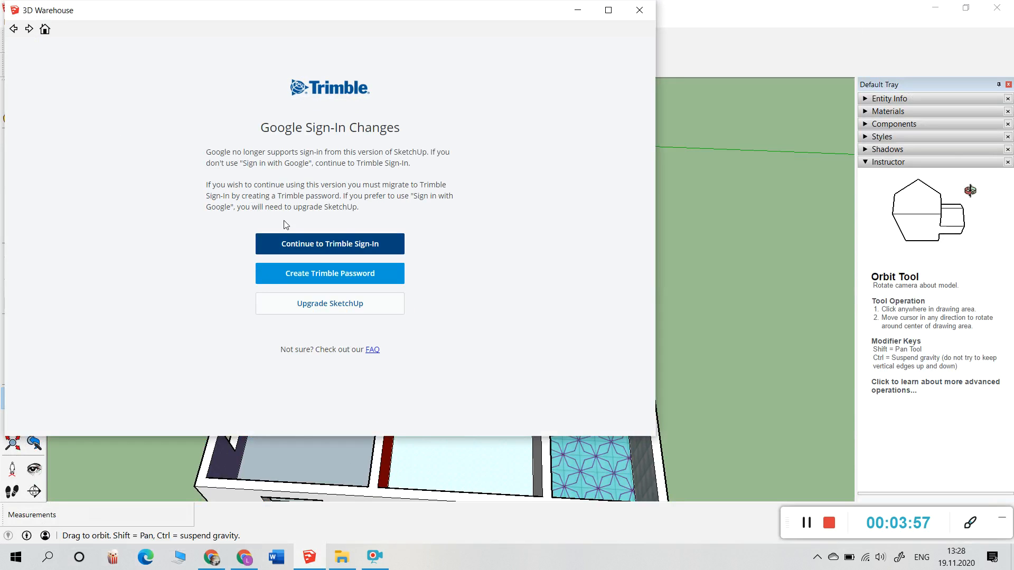
{"action": "left_click", "coordinate": [356, 239]}
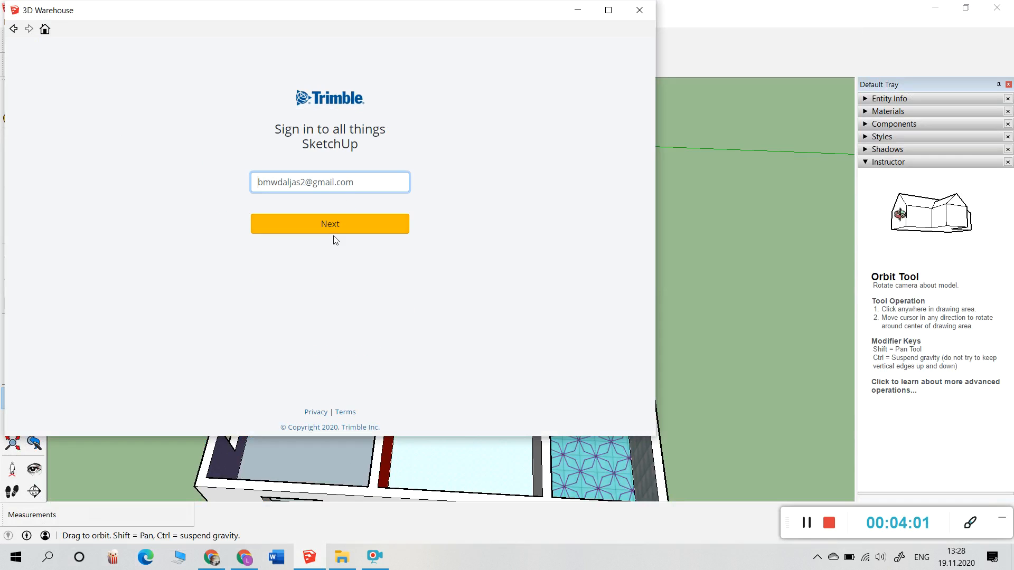
{"action": "left_click", "coordinate": [348, 228]}
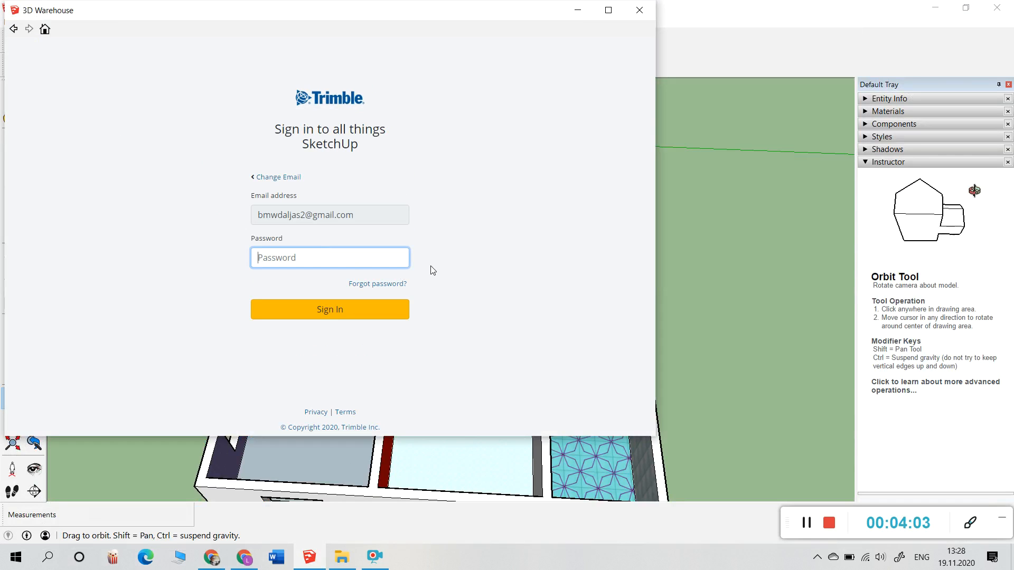
{"action": "type", "text": "•"}
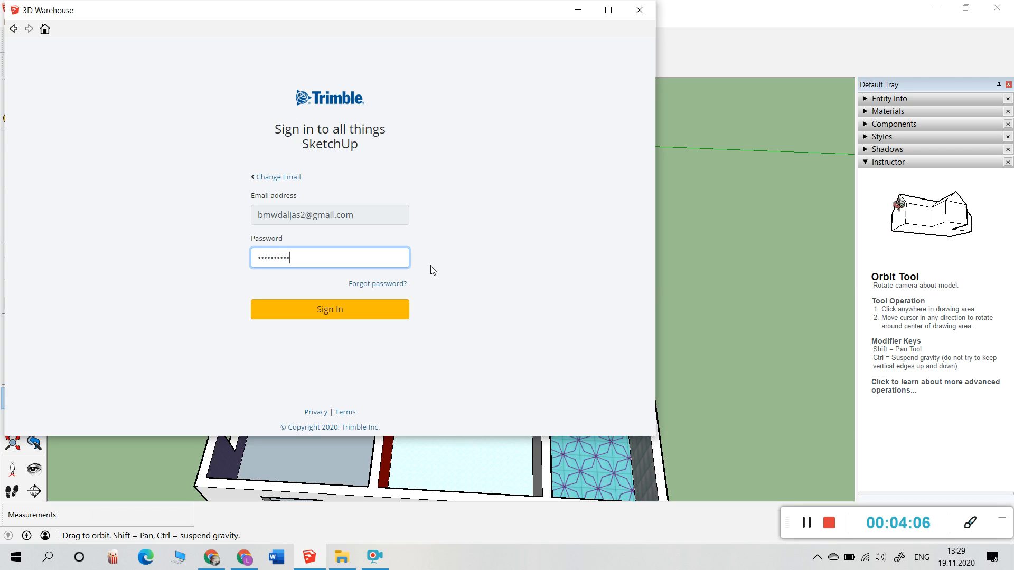
{"action": "left_click", "coordinate": [316, 314]}
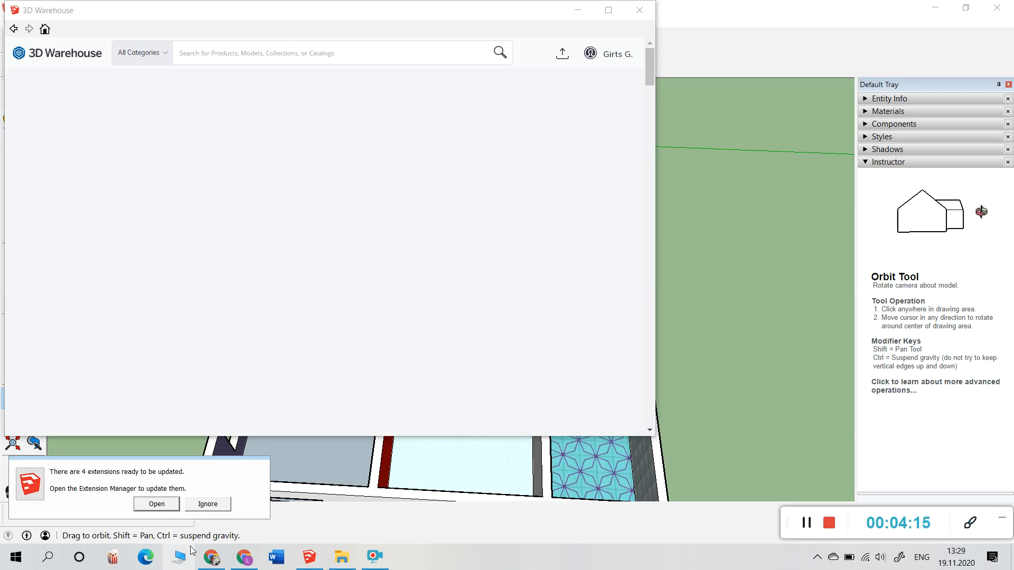
Step: Dismiss the extension notice, accept the 3D Warehouse terms of use and reposition the window
{"action": "left_click", "coordinate": [207, 504]}
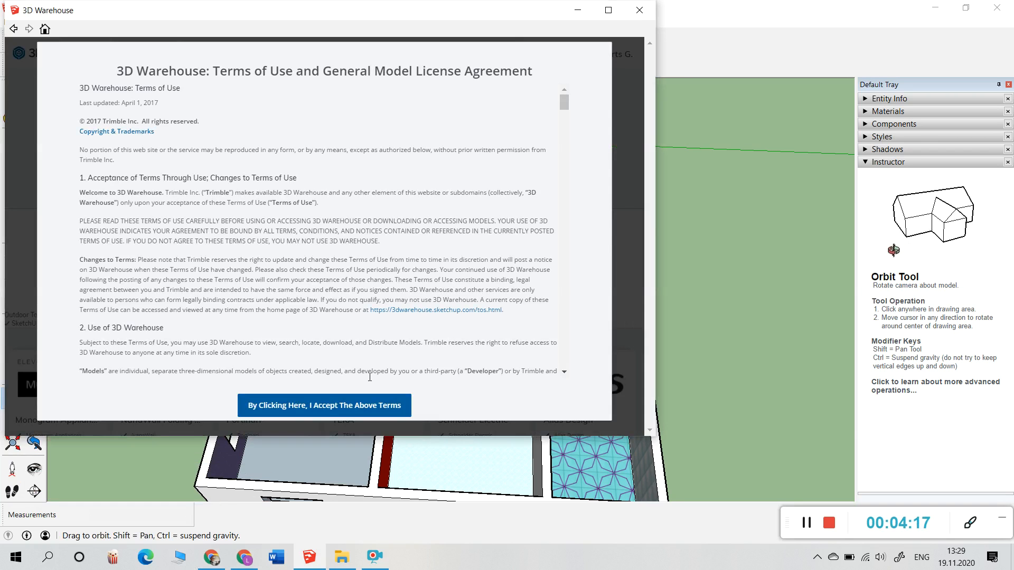
{"action": "left_click", "coordinate": [325, 407]}
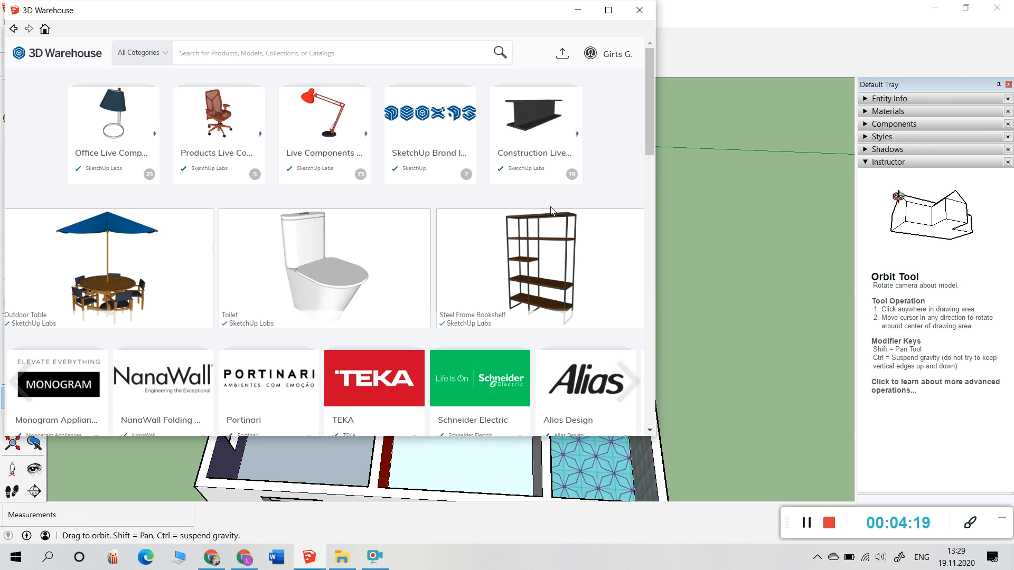
{"action": "left_click", "coordinate": [615, 54]}
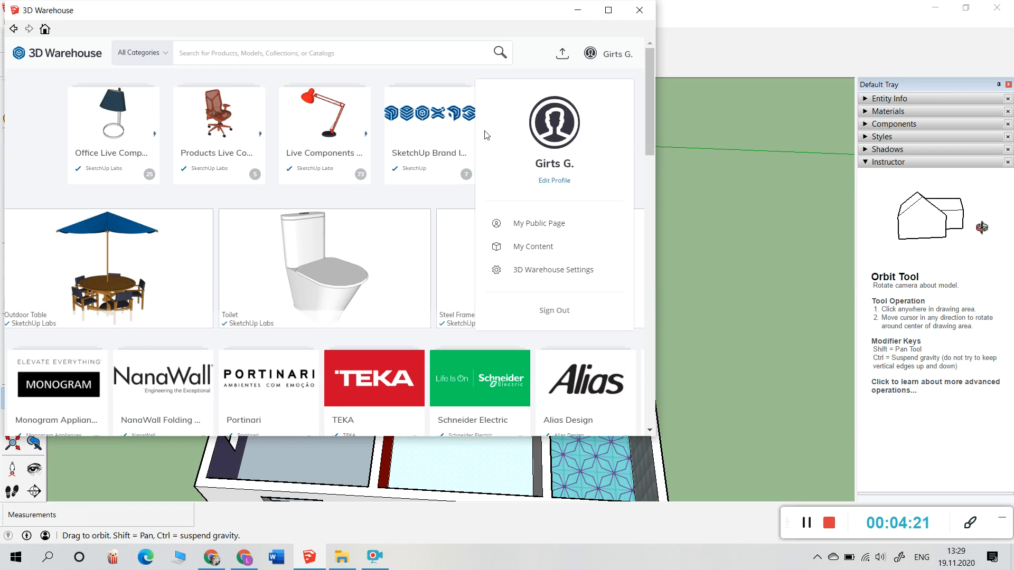
{"action": "left_click", "coordinate": [157, 75]}
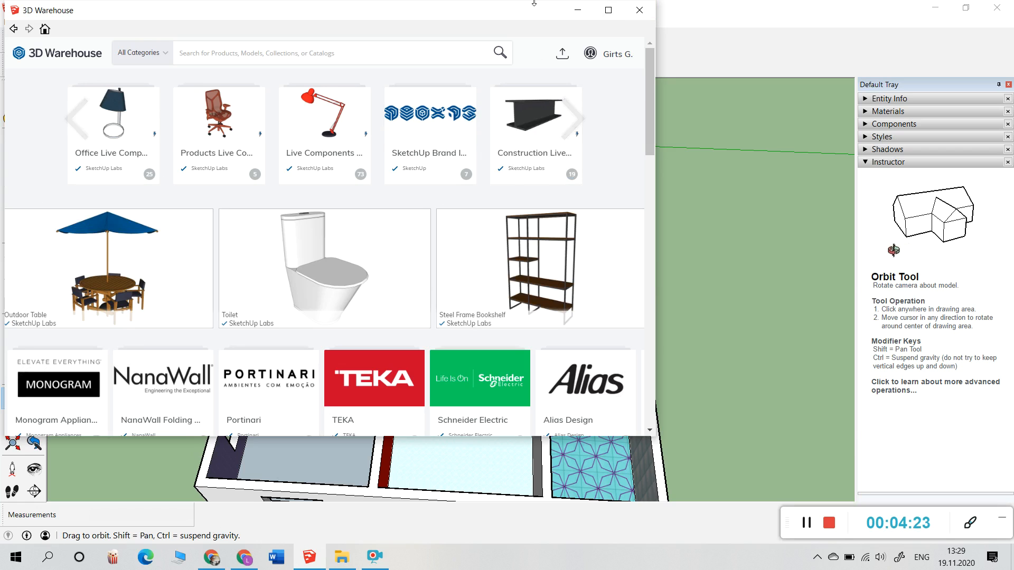
{"action": "left_click_drag", "start_coordinate": [482, 14], "coordinate": [673, 31]}
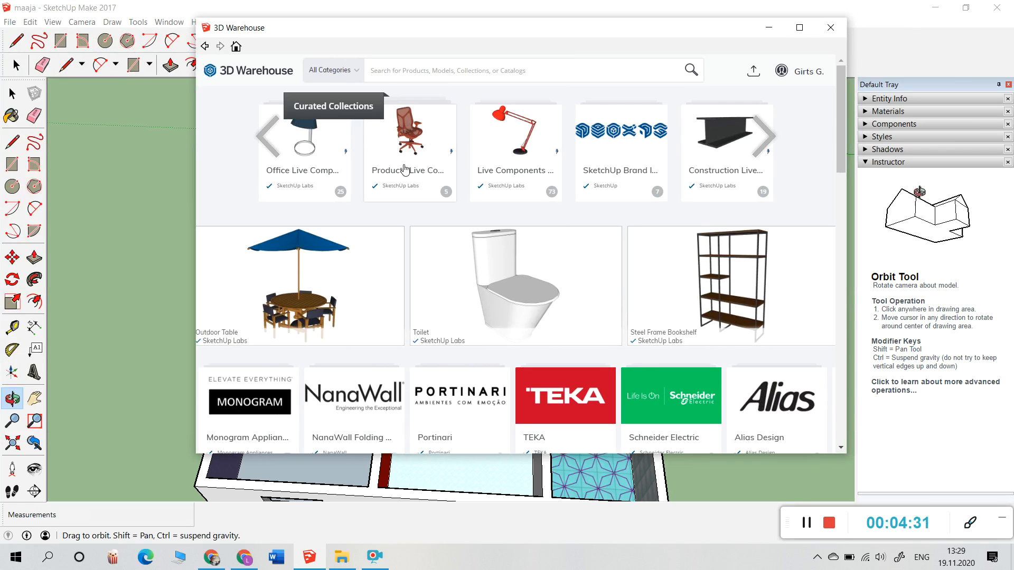
Step: Search 3D Warehouse for 'bad', browse the results, then enter 'chair' as the next search
{"action": "type", "text": "bad"}
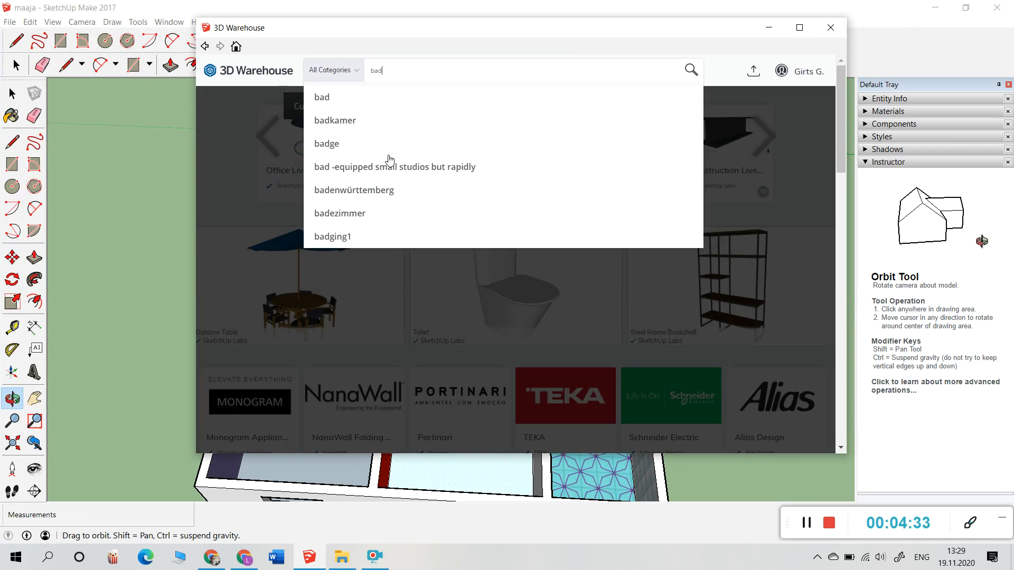
{"action": "left_click", "coordinate": [396, 98]}
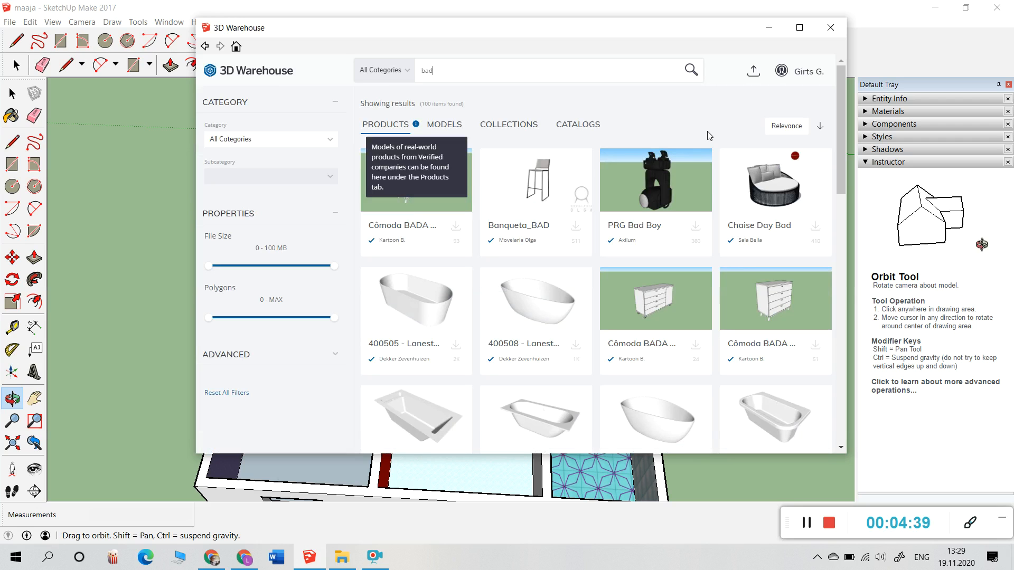
{"action": "scroll", "coordinate": [705, 296], "scroll_direction": "down", "scroll_amount": 5}
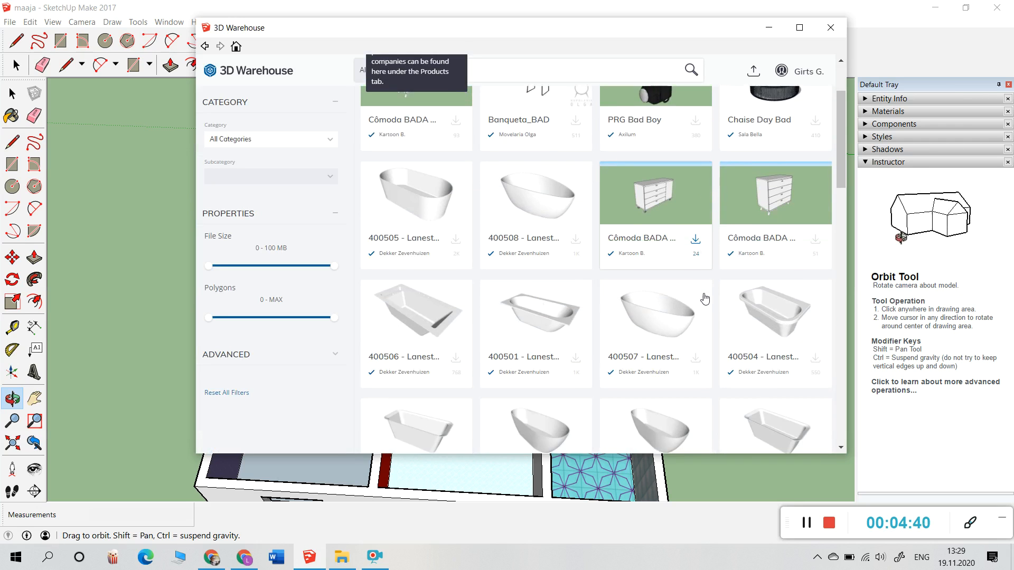
{"action": "scroll", "coordinate": [706, 295], "scroll_direction": "up", "scroll_amount": 5}
{"action": "scroll", "coordinate": [705, 296], "scroll_direction": "up", "scroll_amount": 1}
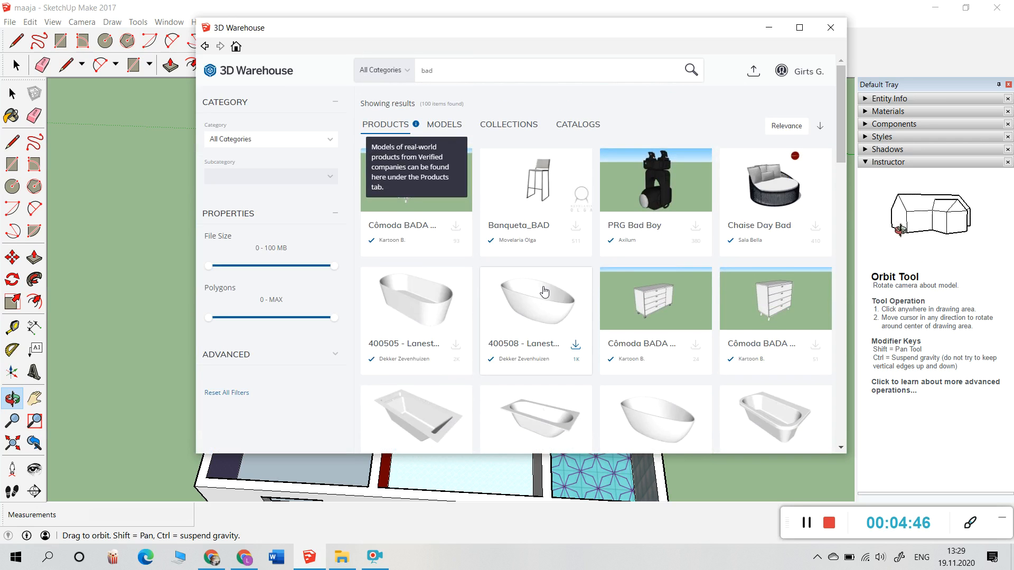
{"action": "scroll", "coordinate": [544, 286], "scroll_direction": "down", "scroll_amount": 4}
{"action": "scroll", "coordinate": [545, 286], "scroll_direction": "up", "scroll_amount": 4}
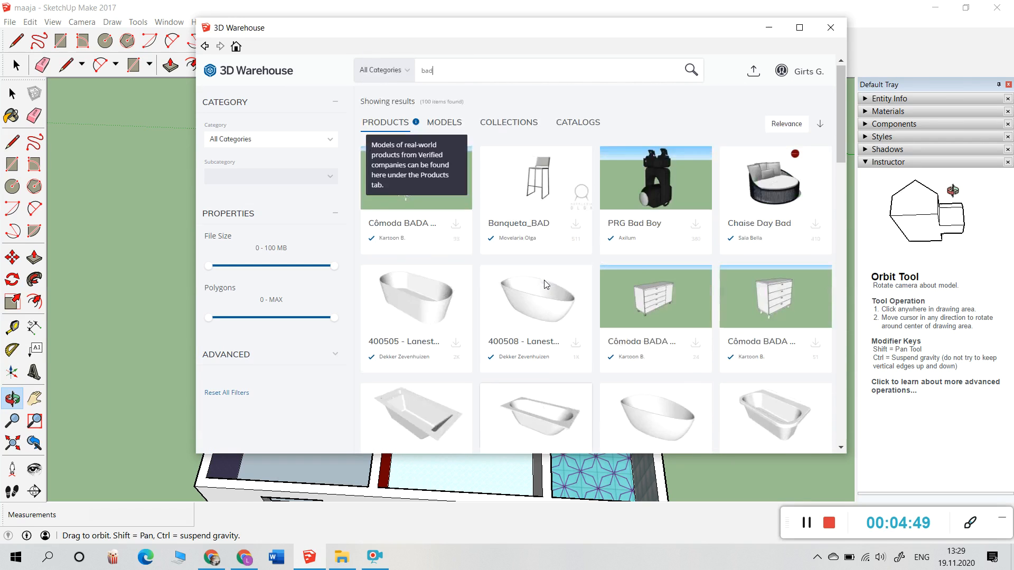
{"action": "key", "text": "BackSpace"}
{"action": "type", "text": "chair"}
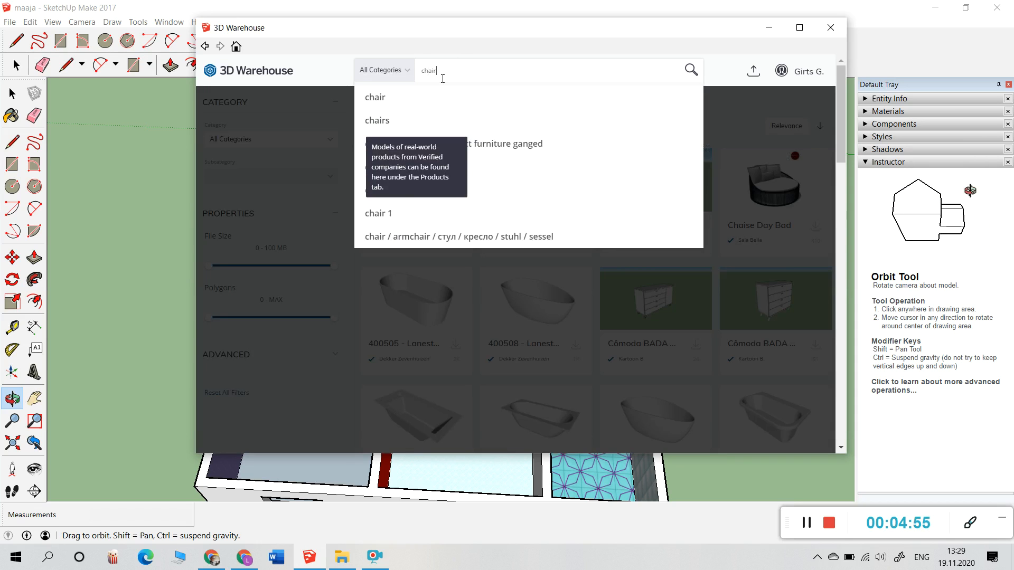
Step: Search 3D Warehouse for 'chair', then 'bookshelf', and start a 'windows' search
{"action": "left_click", "coordinate": [689, 70]}
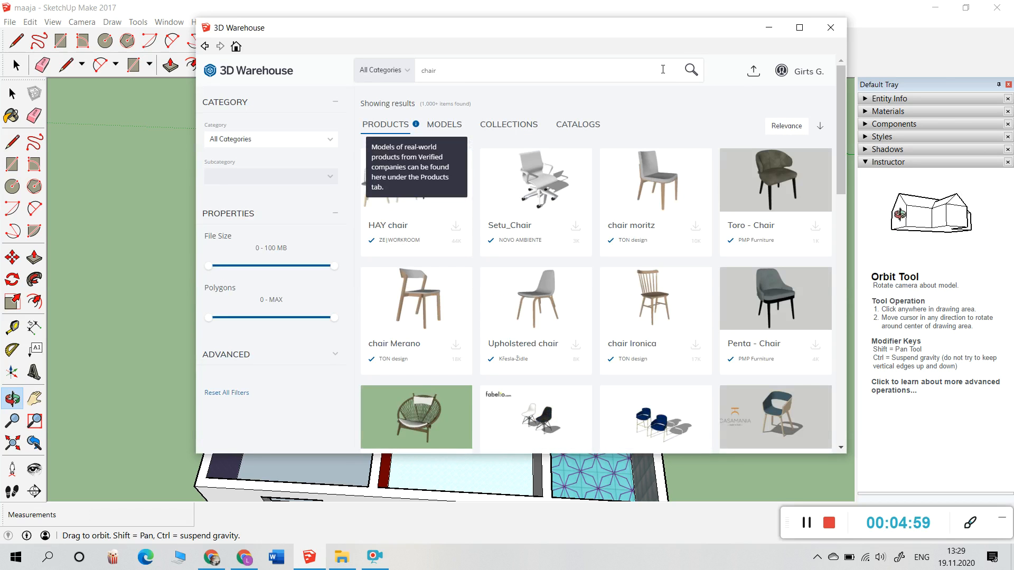
{"action": "left_click_drag", "start_coordinate": [445, 67], "coordinate": [328, 69]}
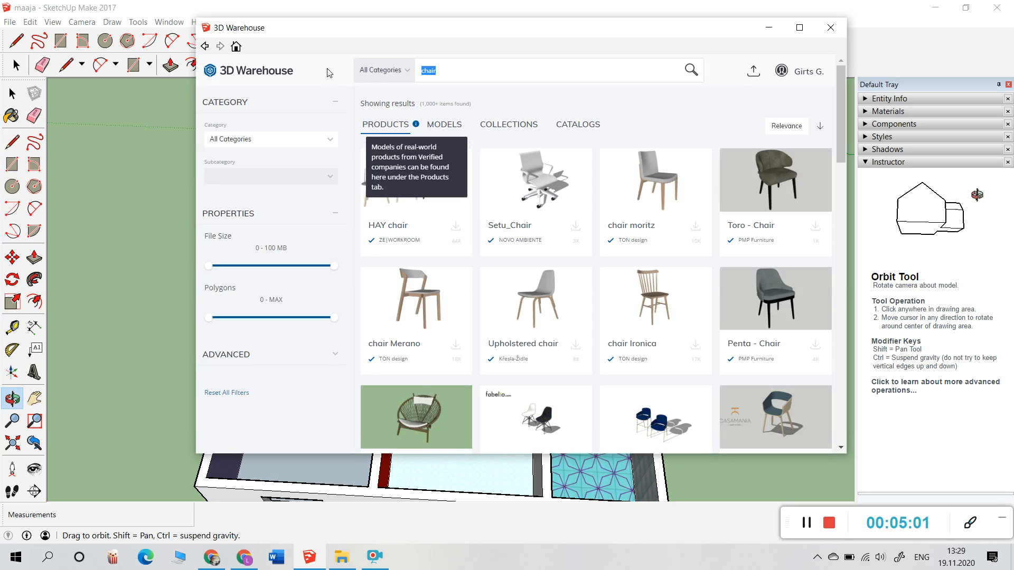
{"action": "type", "text": "bo"}
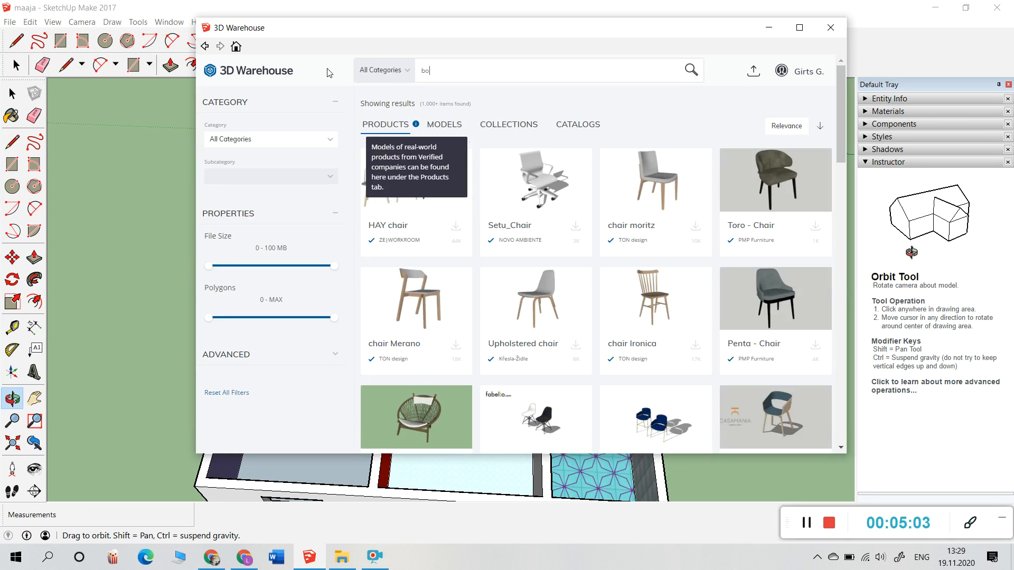
{"action": "type", "text": "okshelf"}
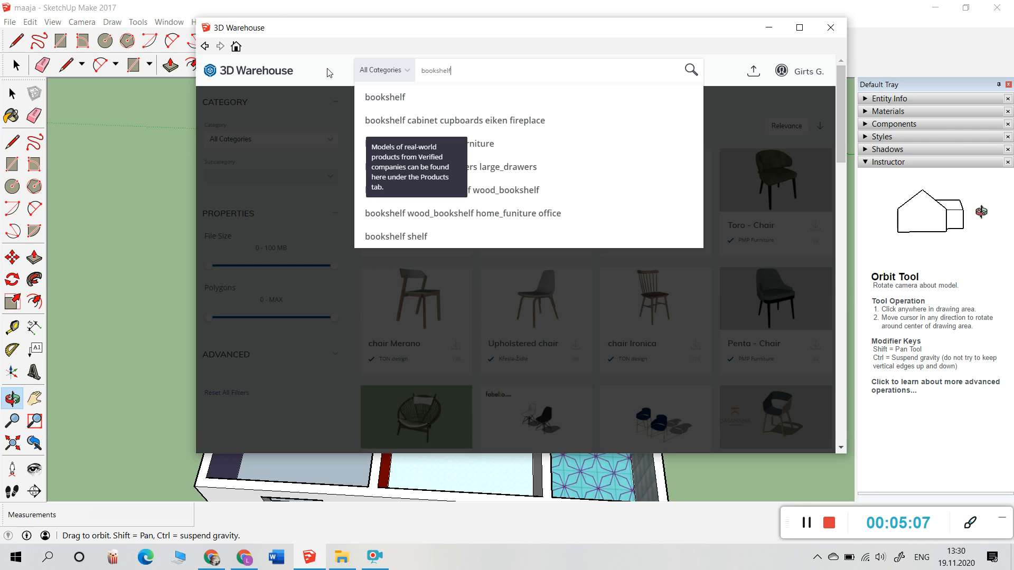
{"action": "key", "text": "Return"}
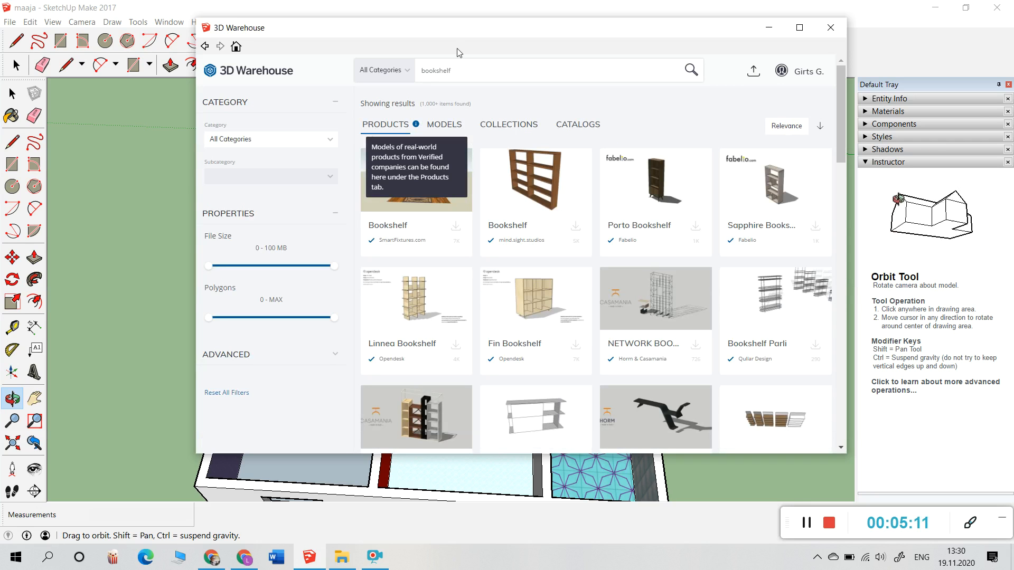
{"action": "left_click_drag", "start_coordinate": [459, 74], "coordinate": [428, 77]}
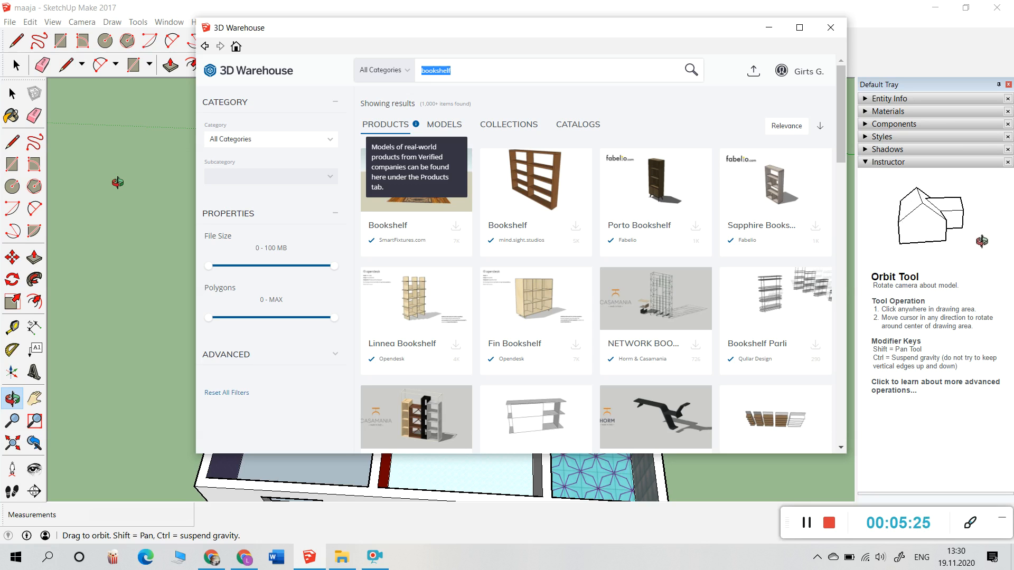
{"action": "type", "text": "w"}
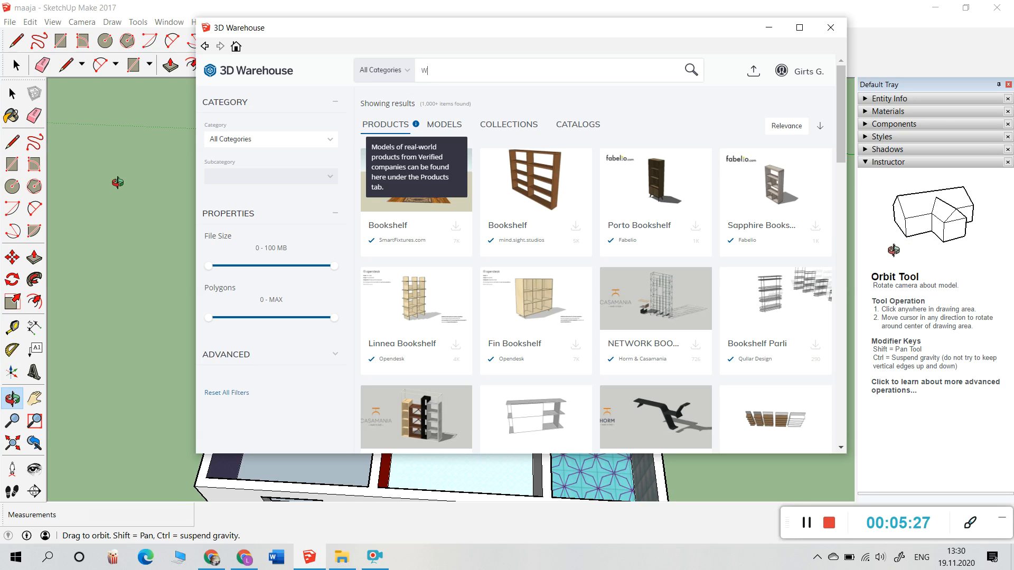
{"action": "type", "text": "indo"}
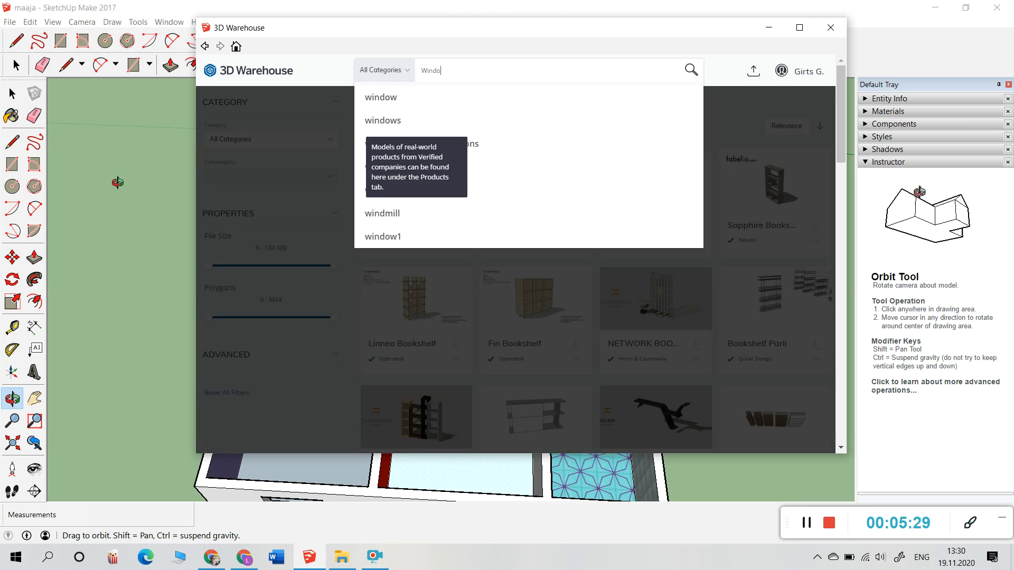
{"action": "type", "text": "ws"}
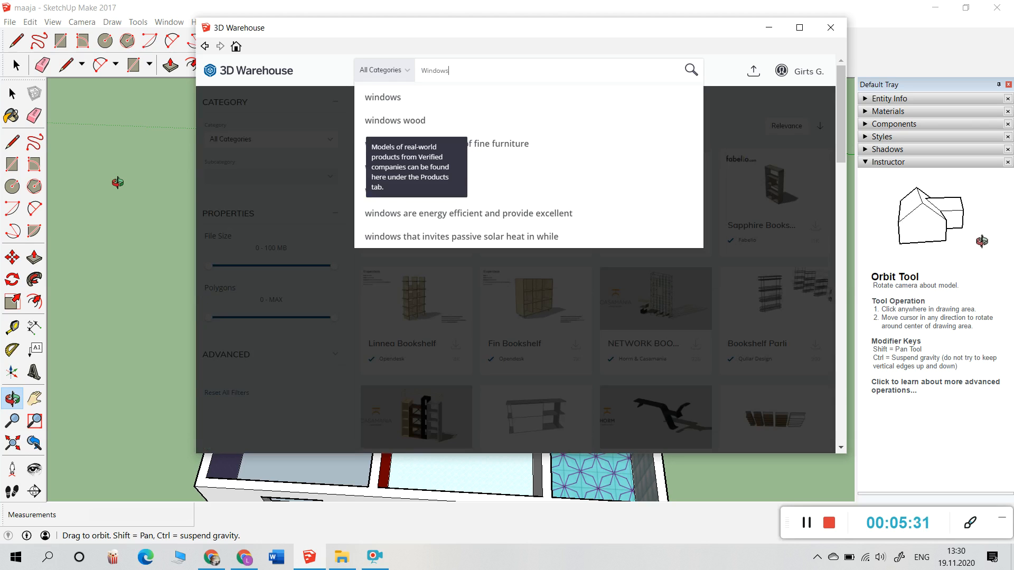
Step: Search 3D Warehouse for 'Windows' and open the Infinity Awning Window listing
{"action": "key", "text": "Return"}
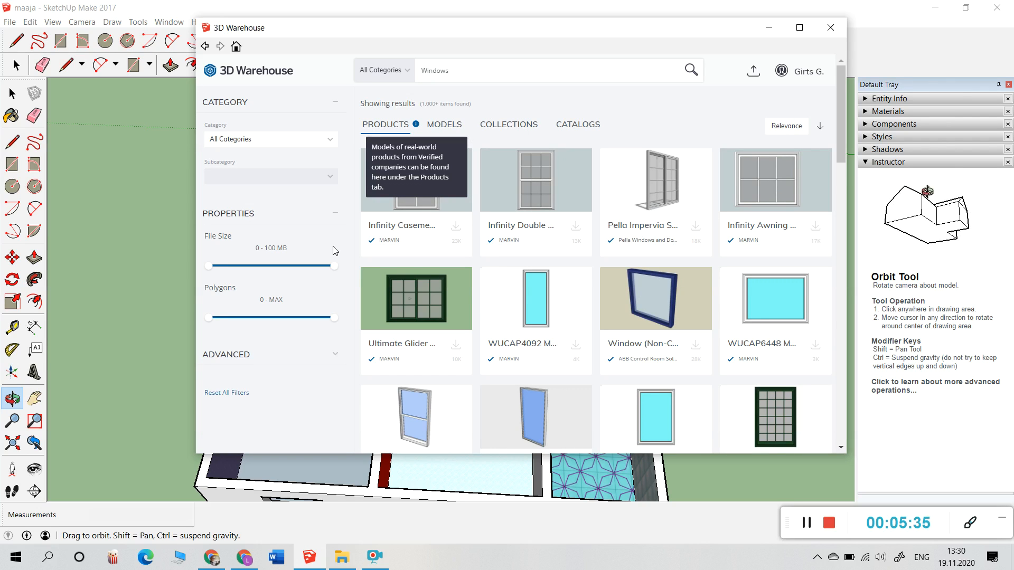
{"action": "scroll", "coordinate": [449, 280], "scroll_direction": "down", "scroll_amount": 5}
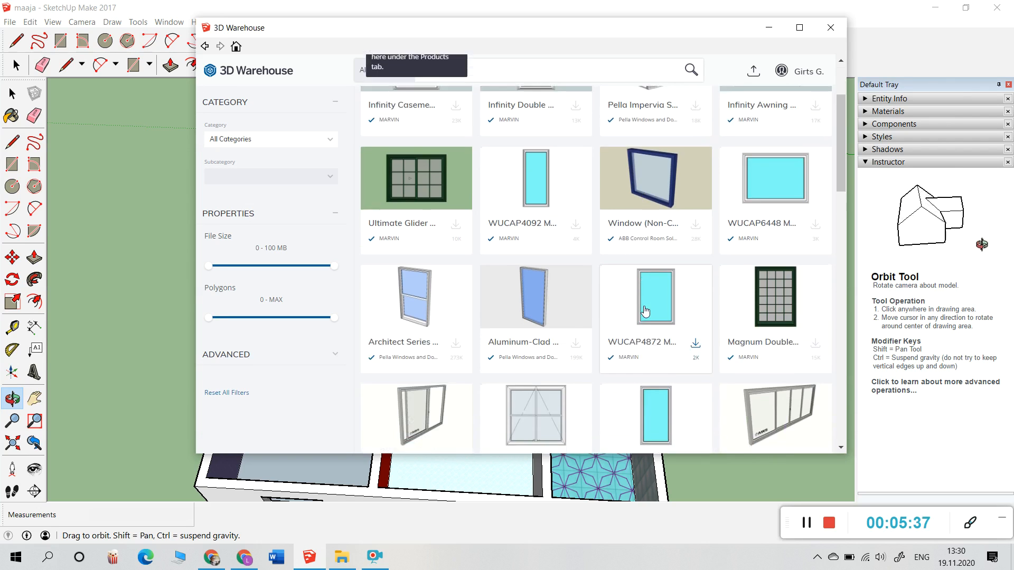
{"action": "scroll", "coordinate": [646, 310], "scroll_direction": "down", "scroll_amount": 1}
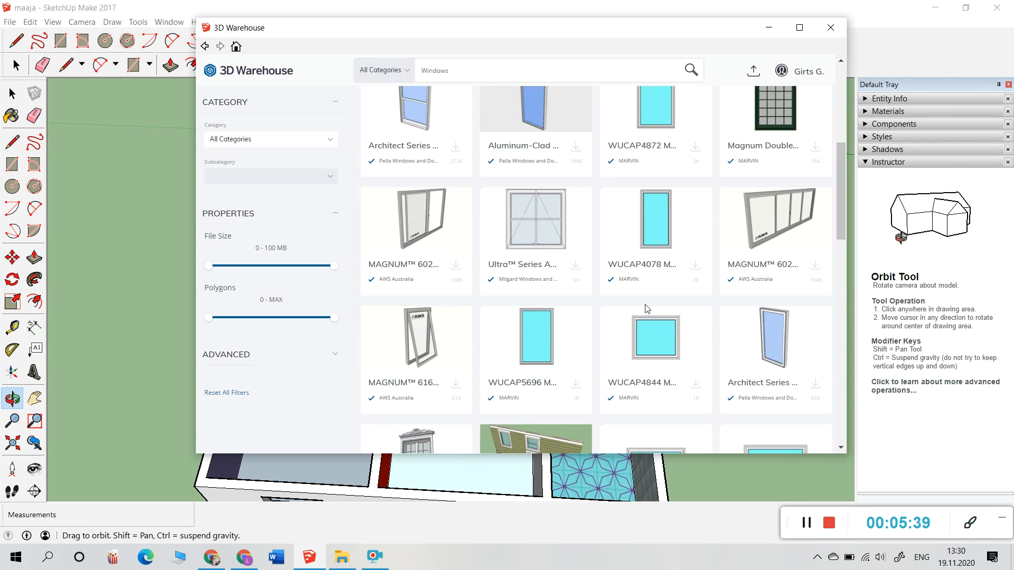
{"action": "scroll", "coordinate": [647, 309], "scroll_direction": "up", "scroll_amount": 6}
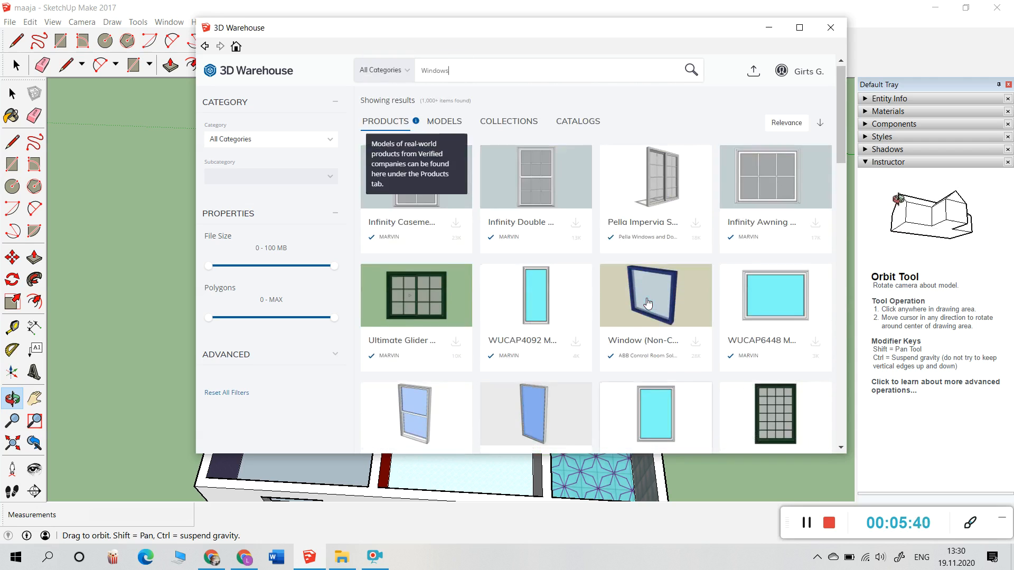
{"action": "left_click", "coordinate": [771, 172]}
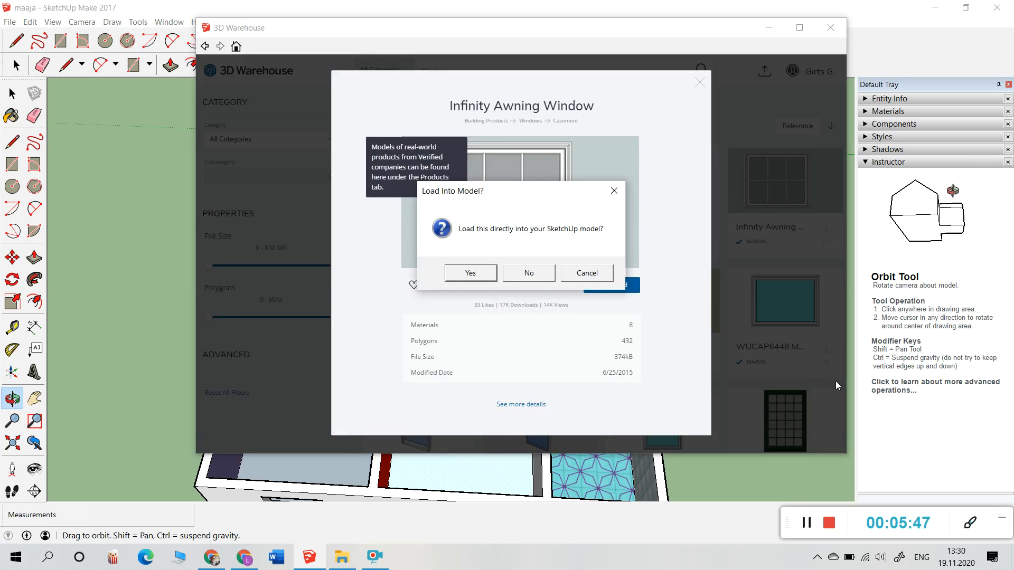
Step: Load the Infinity Awning Window, place it on the purple room's wall, and inspect it
{"action": "left_click", "coordinate": [470, 274]}
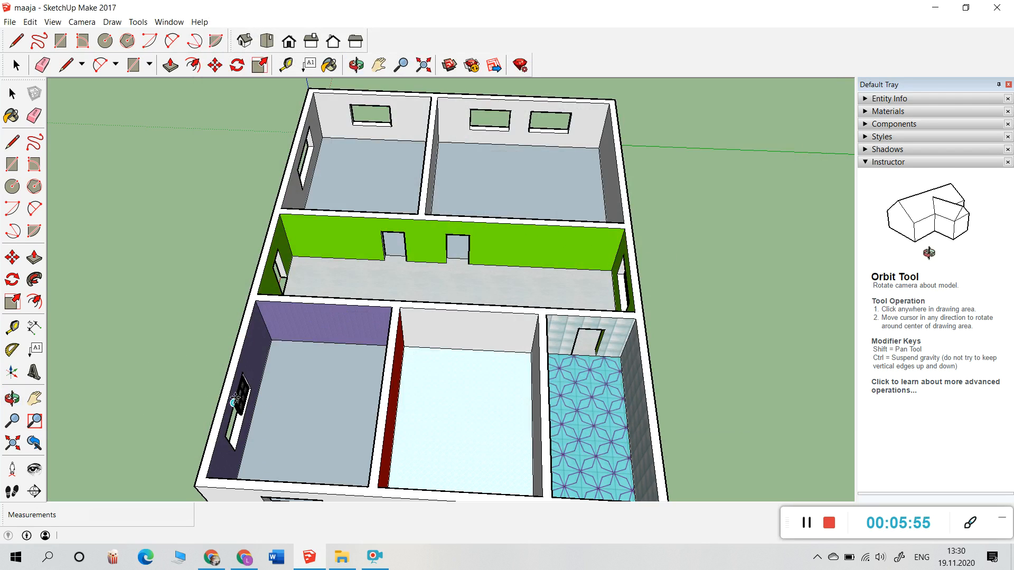
{"action": "left_click", "coordinate": [233, 402]}
{"action": "left_click", "coordinate": [357, 65]}
{"action": "left_click_drag", "start_coordinate": [307, 330], "coordinate": [606, 412]}
{"action": "scroll", "coordinate": [606, 384], "scroll_direction": "up", "scroll_amount": 10}
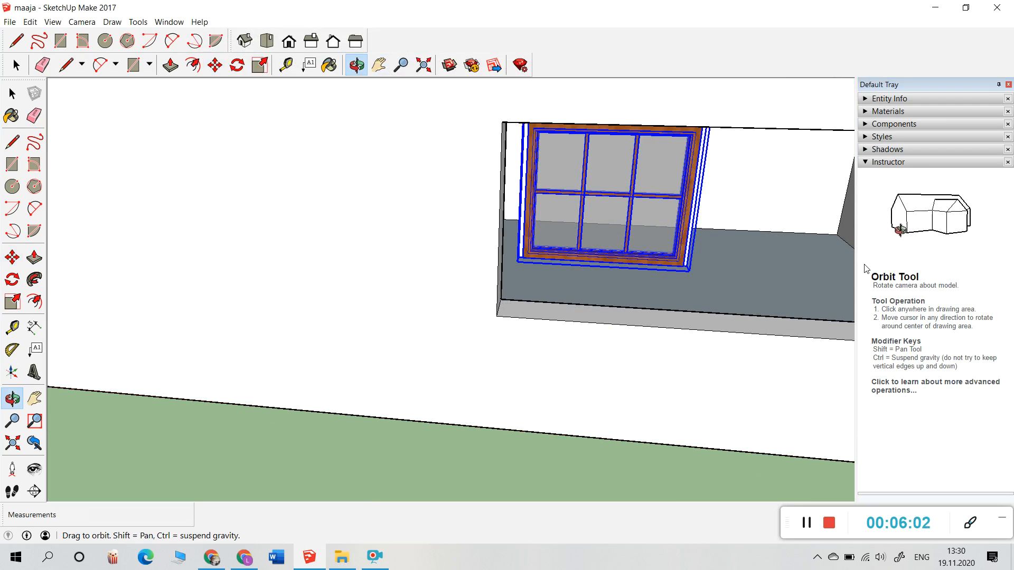
{"action": "left_click_drag", "start_coordinate": [792, 267], "coordinate": [467, 329]}
{"action": "scroll", "coordinate": [466, 329], "scroll_direction": "down", "scroll_amount": 5}
{"action": "scroll", "coordinate": [301, 229], "scroll_direction": "down", "scroll_amount": 5}
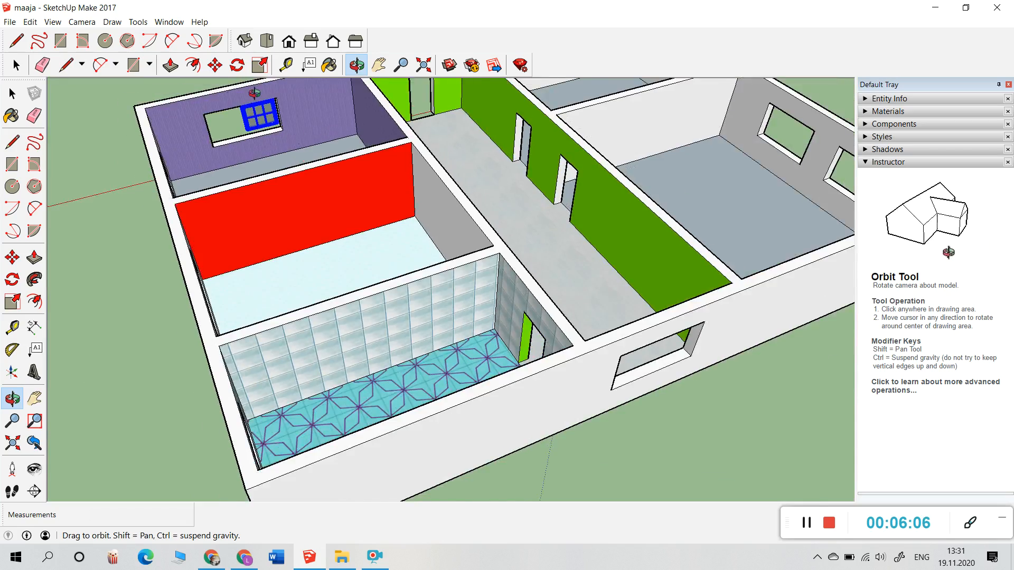
{"action": "scroll", "coordinate": [278, 99], "scroll_direction": "up", "scroll_amount": 5}
{"action": "scroll", "coordinate": [323, 103], "scroll_direction": "up", "scroll_amount": 3}
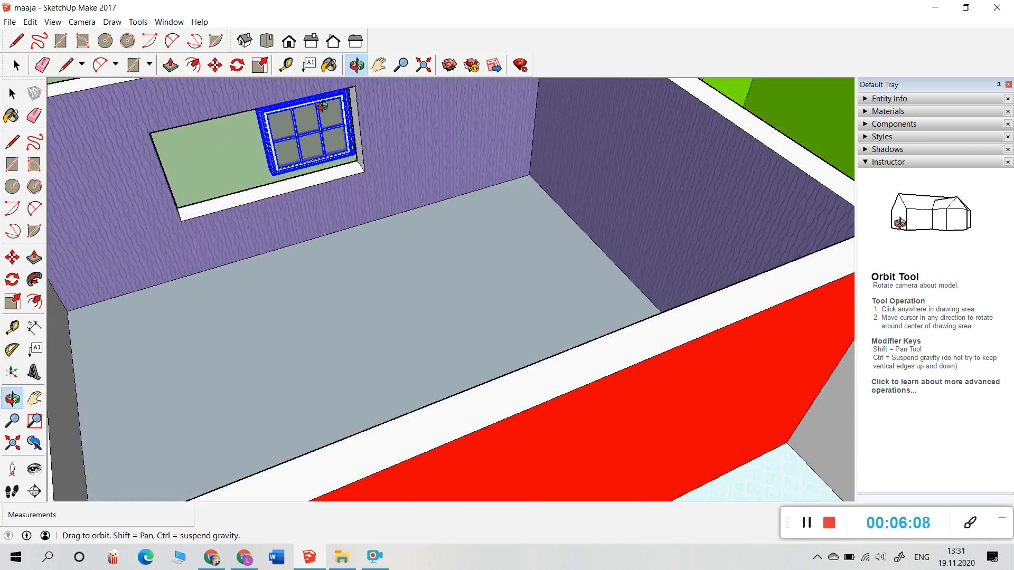
{"action": "scroll", "coordinate": [322, 103], "scroll_direction": "up", "scroll_amount": 4}
{"action": "scroll", "coordinate": [338, 108], "scroll_direction": "up", "scroll_amount": 4}
{"action": "scroll", "coordinate": [352, 111], "scroll_direction": "down", "scroll_amount": 2}
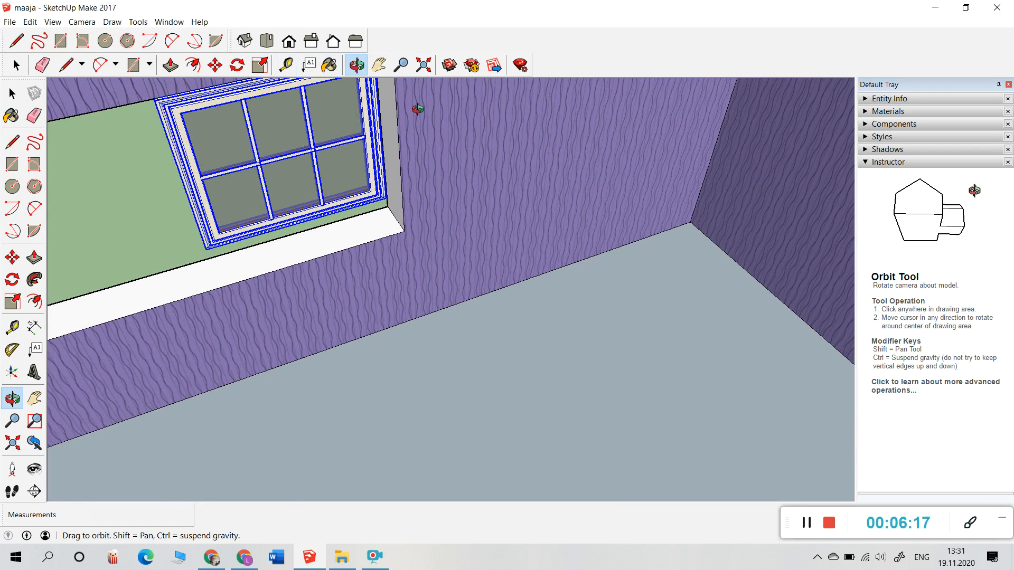
Step: Move the awning window by its lower-left corner down and left over the wall opening
{"action": "left_click", "coordinate": [213, 73]}
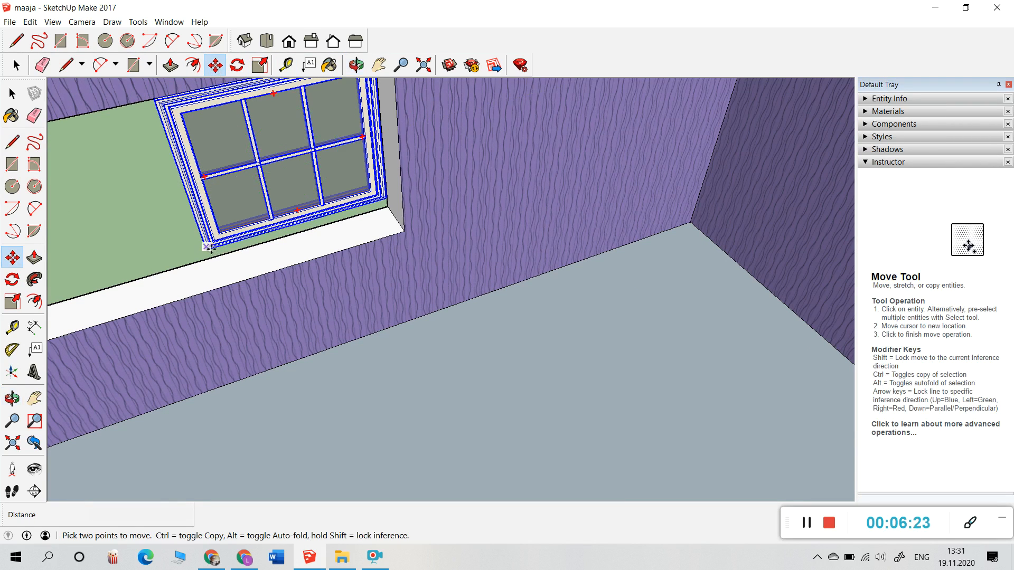
{"action": "left_click", "coordinate": [210, 248]}
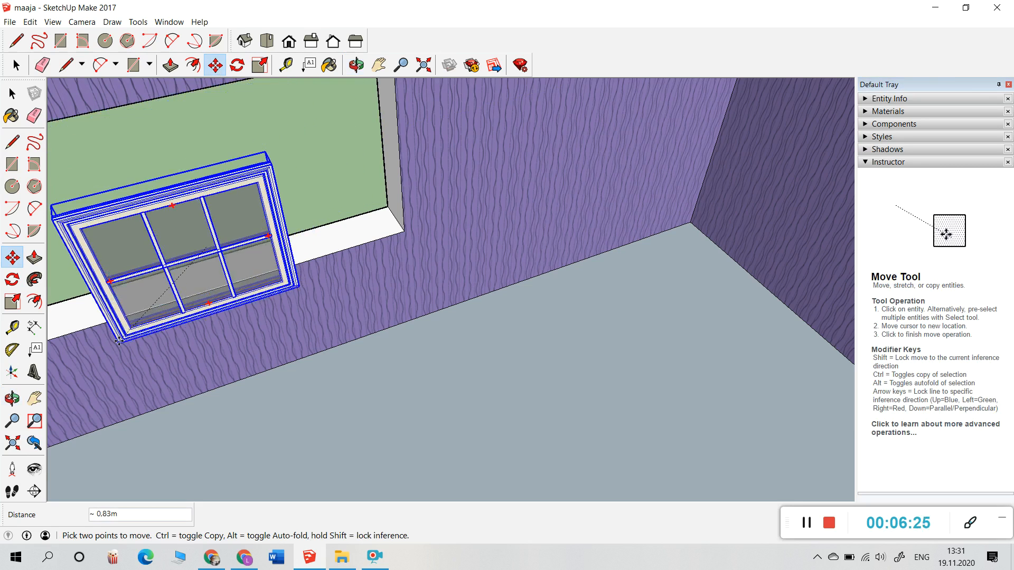
{"action": "left_click", "coordinate": [139, 311]}
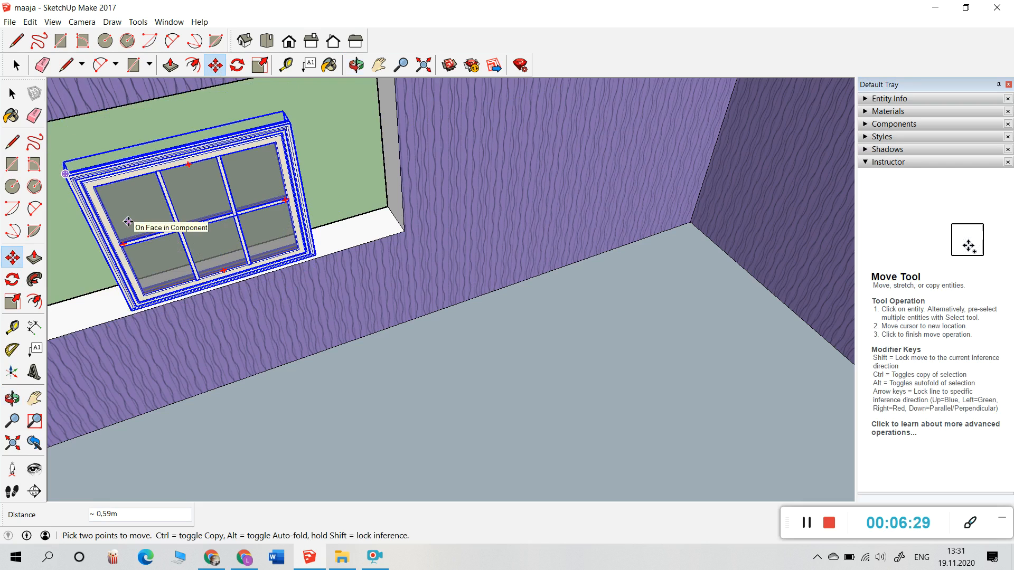
{"action": "left_click", "coordinate": [261, 66]}
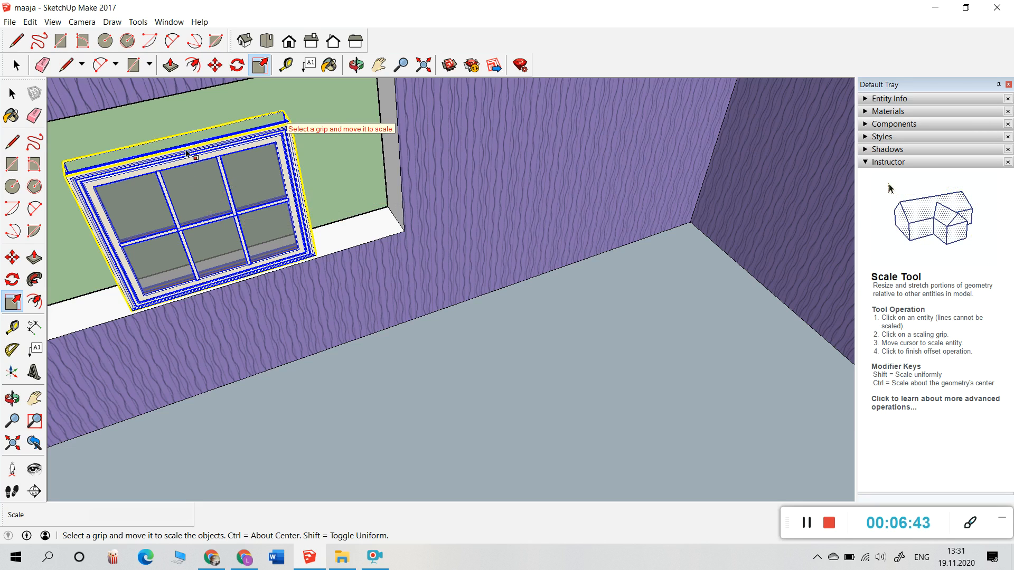
Step: Select the Infinity Awning Window component and delete it from the purple wall
{"action": "left_click", "coordinate": [193, 65]}
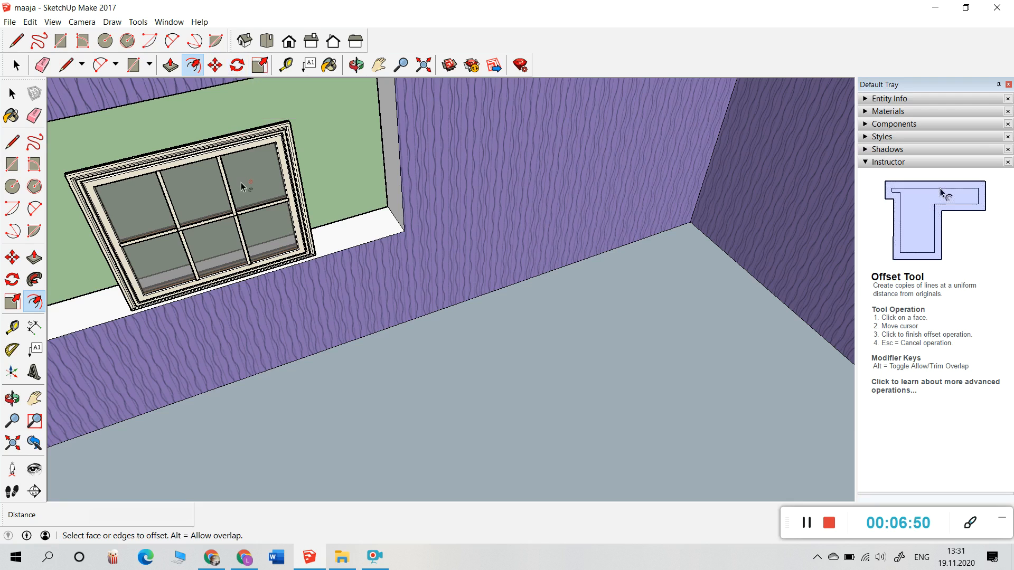
{"action": "left_click", "coordinate": [260, 66]}
{"action": "left_click", "coordinate": [279, 153]}
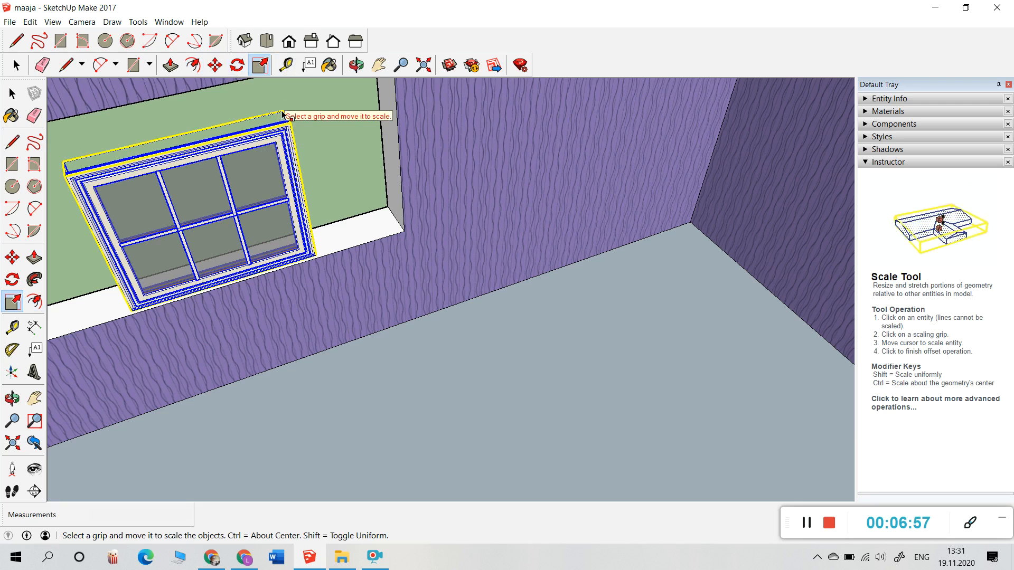
{"action": "right_click", "coordinate": [168, 275]}
{"action": "left_click", "coordinate": [143, 287]}
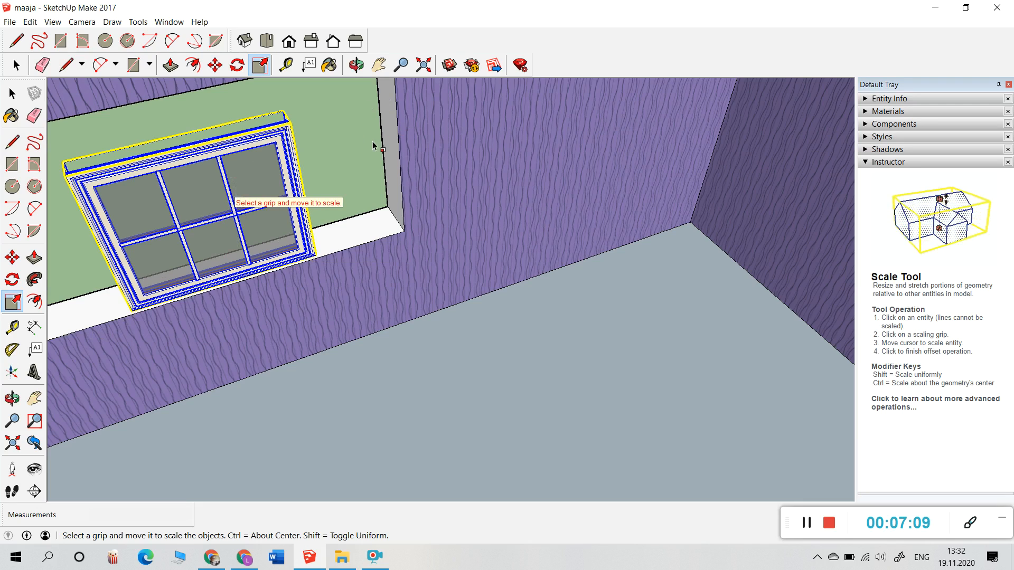
{"action": "key", "text": "Delete"}
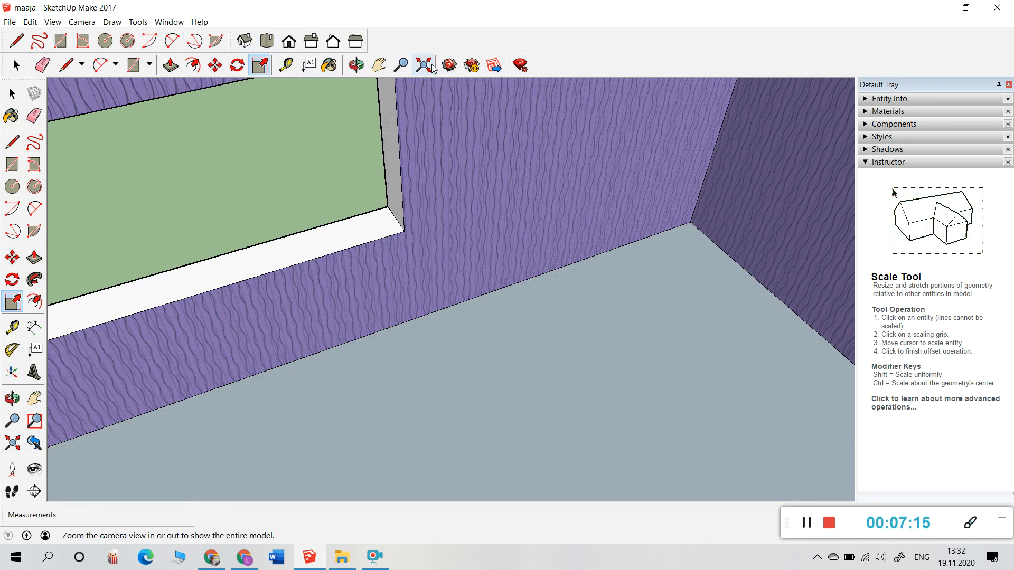
Step: Download the MAGNUM 602 Sliding Window from the Windows results and load it into the model
{"action": "left_click", "coordinate": [449, 65]}
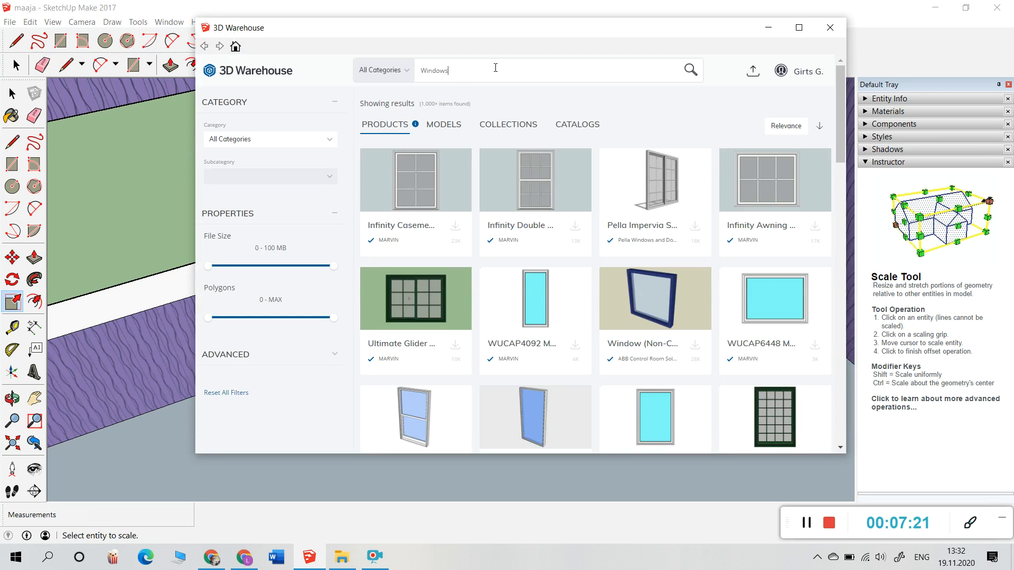
{"action": "scroll", "coordinate": [638, 242], "scroll_direction": "down", "scroll_amount": 1}
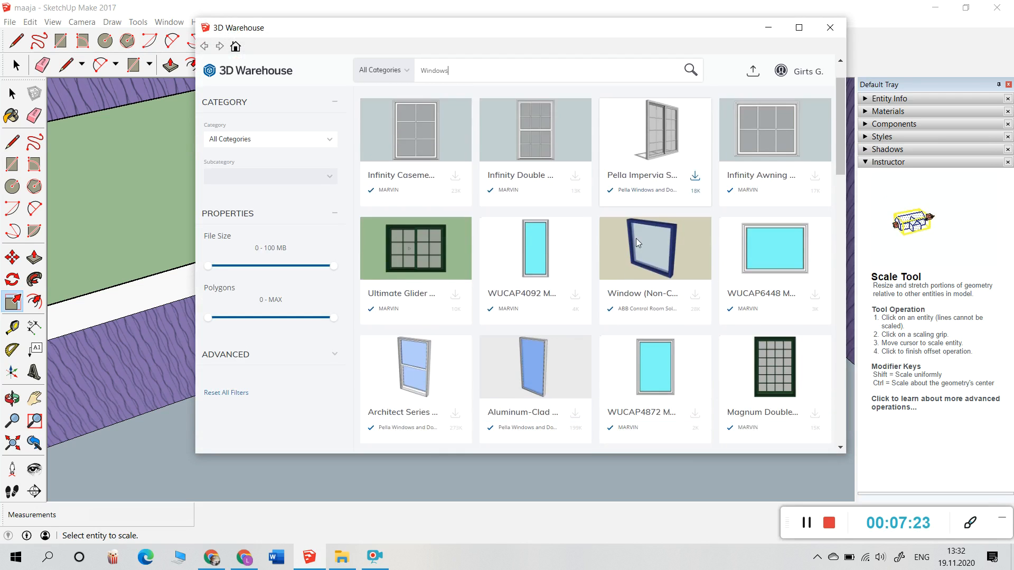
{"action": "scroll", "coordinate": [638, 243], "scroll_direction": "down", "scroll_amount": 3}
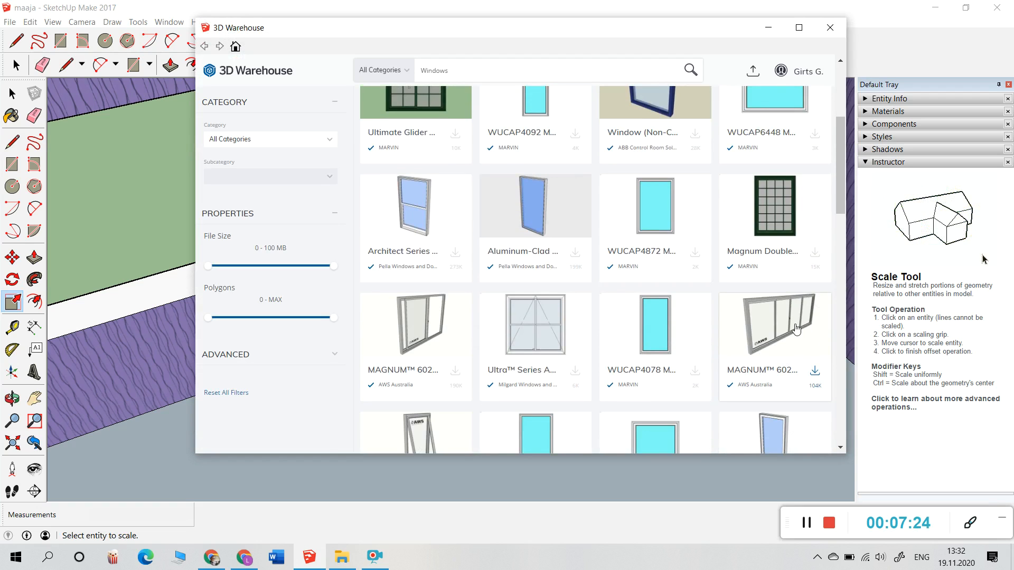
{"action": "left_click", "coordinate": [797, 329]}
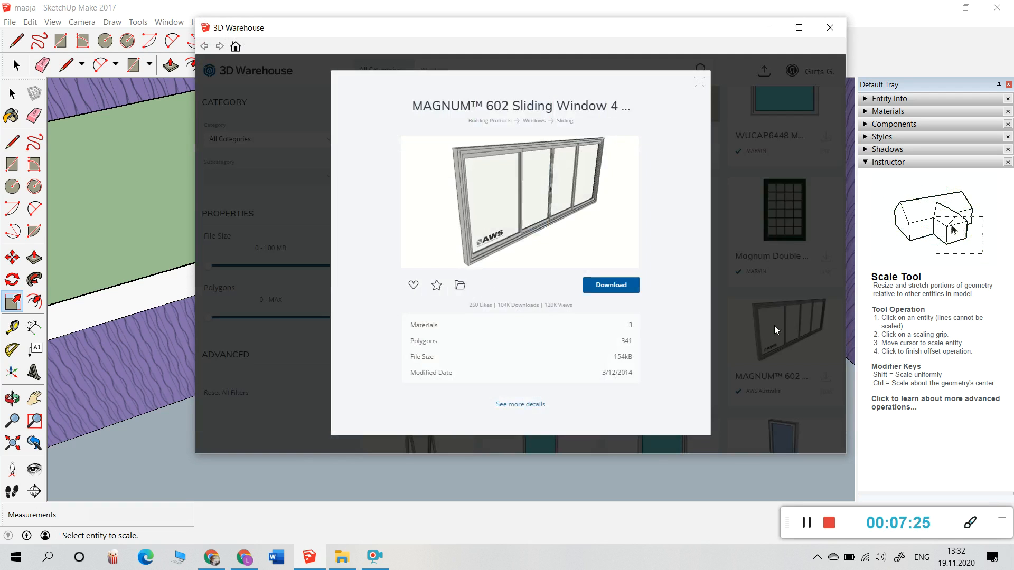
{"action": "left_click", "coordinate": [627, 290]}
{"action": "left_click", "coordinate": [457, 273]}
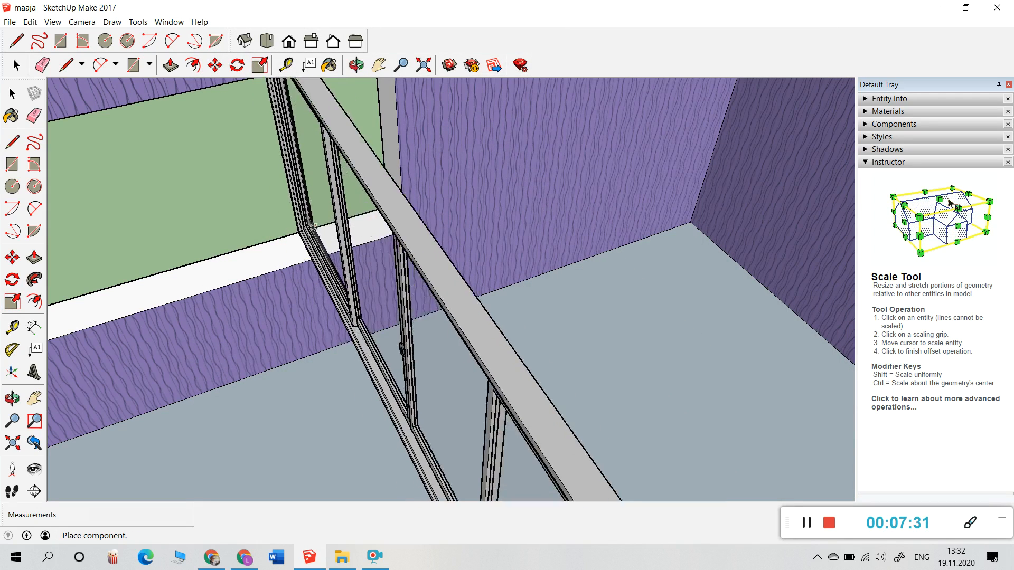
Step: Set the MAGNUM 602 window down in the room and rotate it 90 degrees about a floor point
{"action": "scroll", "coordinate": [351, 290], "scroll_direction": "down", "scroll_amount": 5}
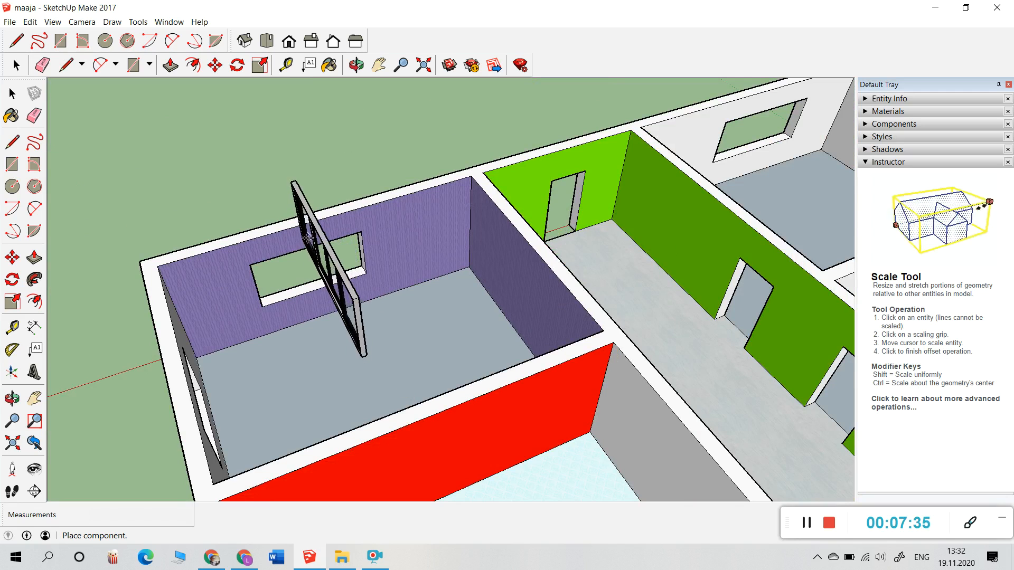
{"action": "left_click", "coordinate": [362, 274]}
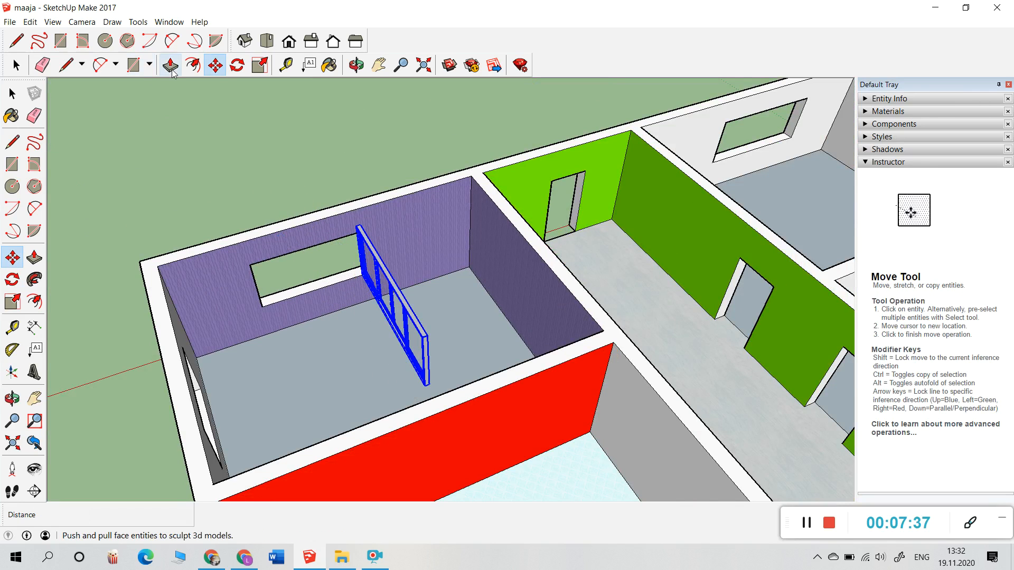
{"action": "left_click", "coordinate": [236, 63]}
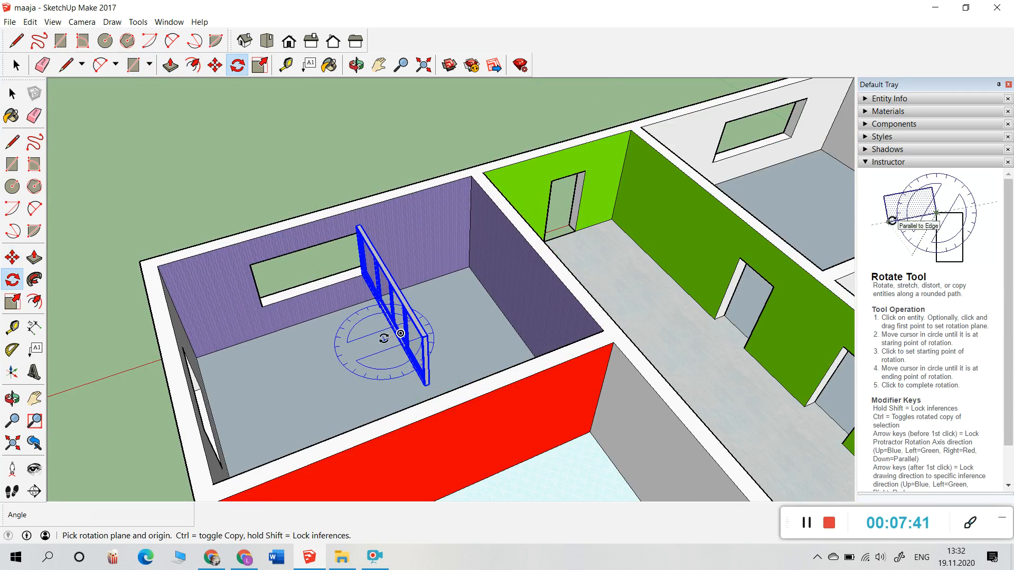
{"action": "left_click", "coordinate": [401, 333]}
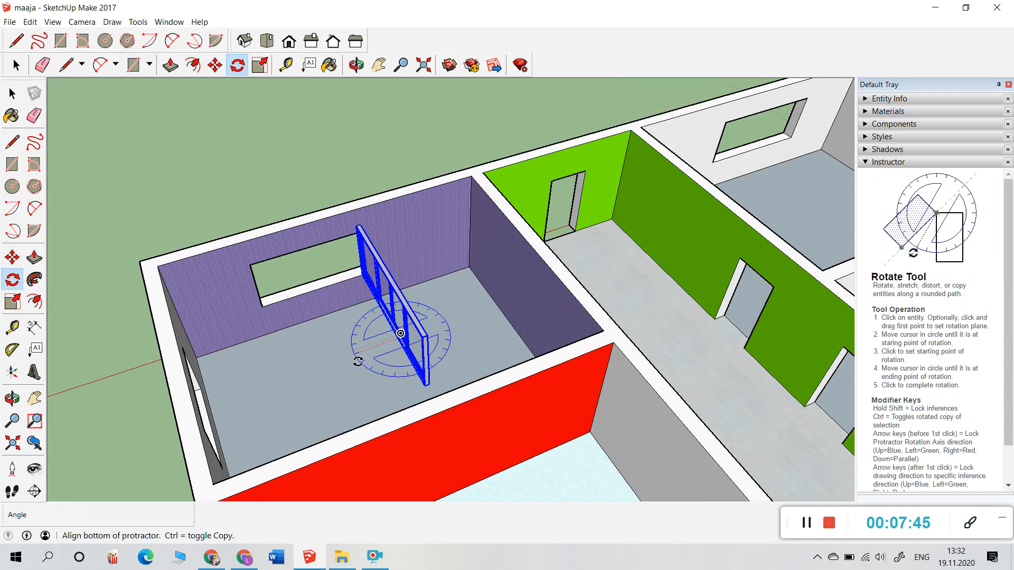
{"action": "left_click", "coordinate": [352, 354]}
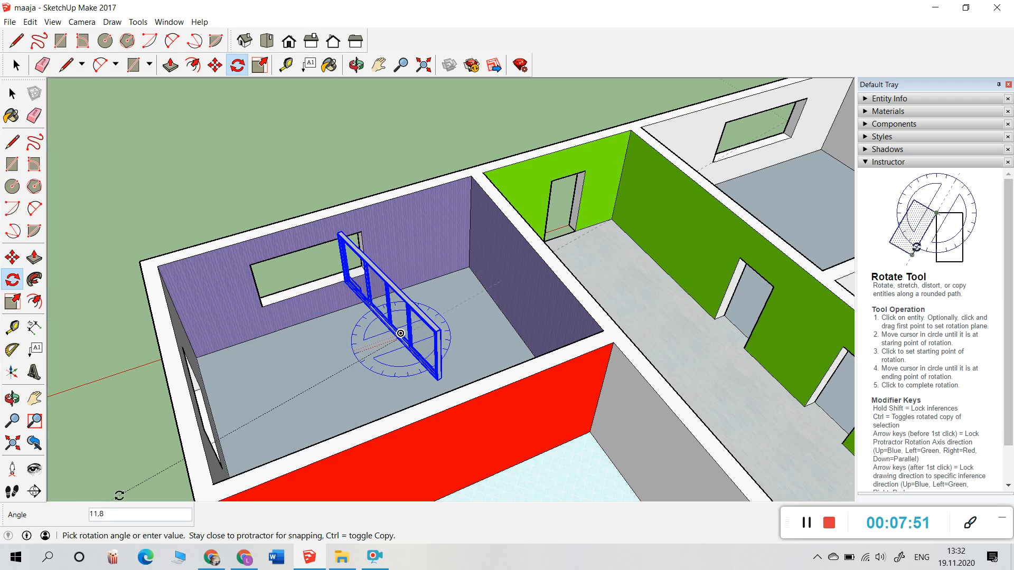
{"action": "key", "text": "Num_Lock"}
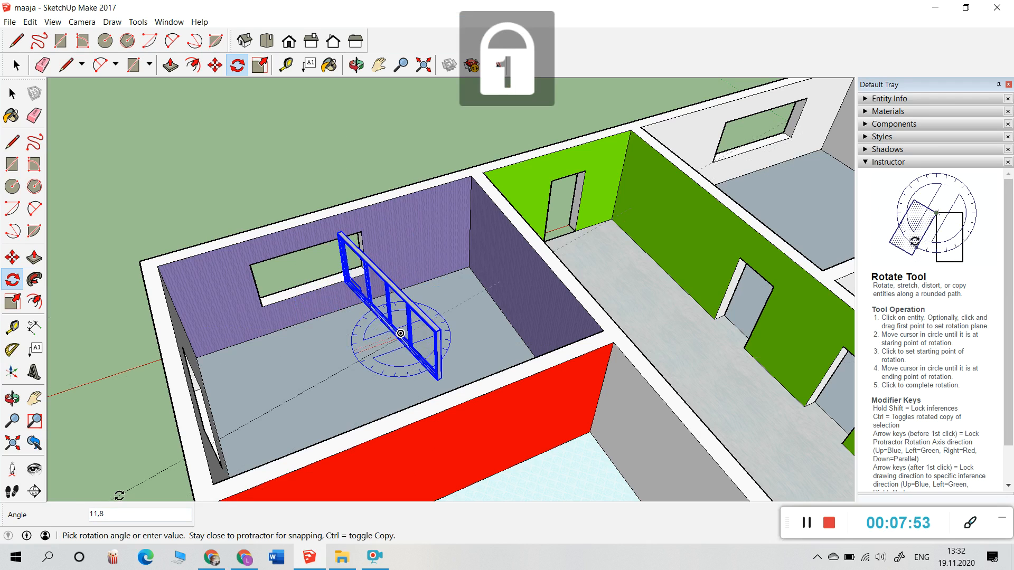
{"action": "type", "text": "90"}
{"action": "key", "text": "Return"}
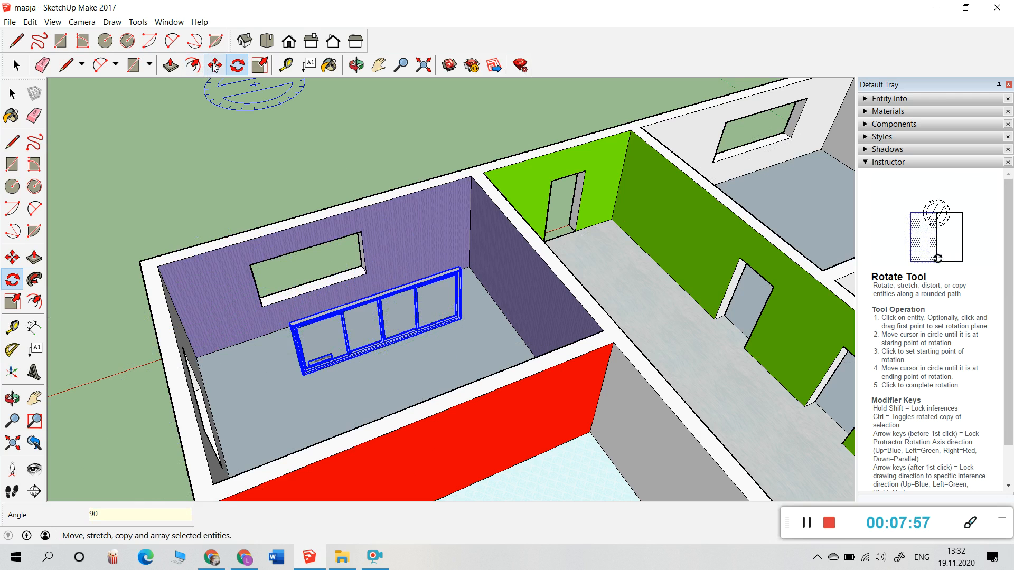
{"action": "left_click", "coordinate": [193, 65]}
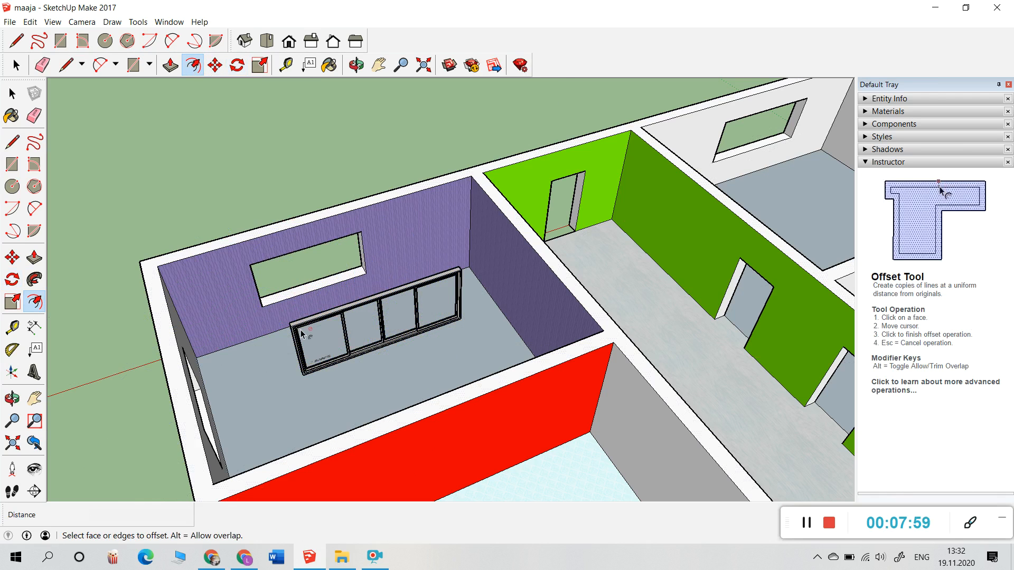
Step: Scale the MAGNUM 602 window uniformly down to about 0.87 using a corner grip
{"action": "left_click", "coordinate": [260, 65]}
{"action": "left_click", "coordinate": [455, 282]}
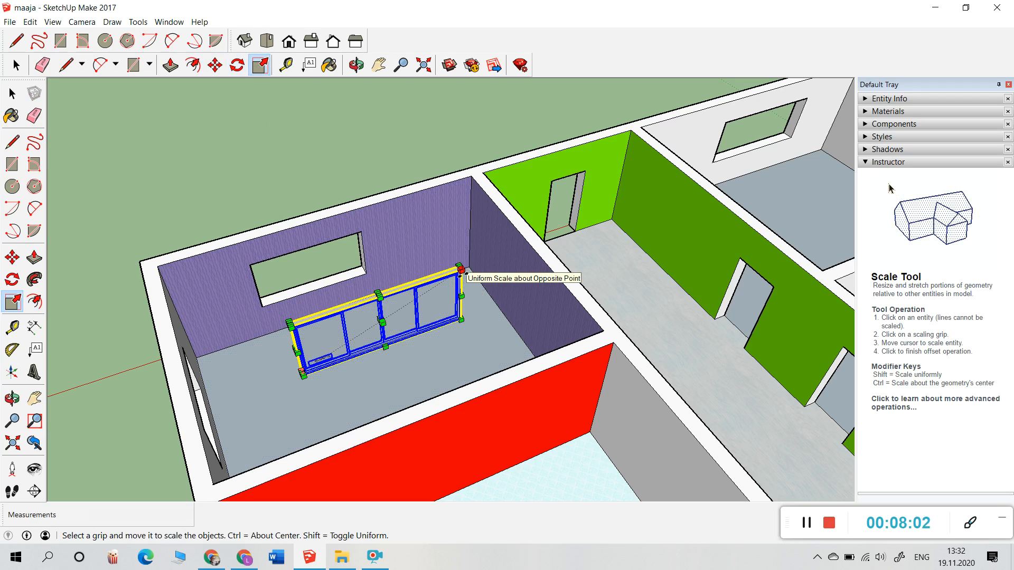
{"action": "left_click_drag", "start_coordinate": [459, 268], "coordinate": [440, 281]}
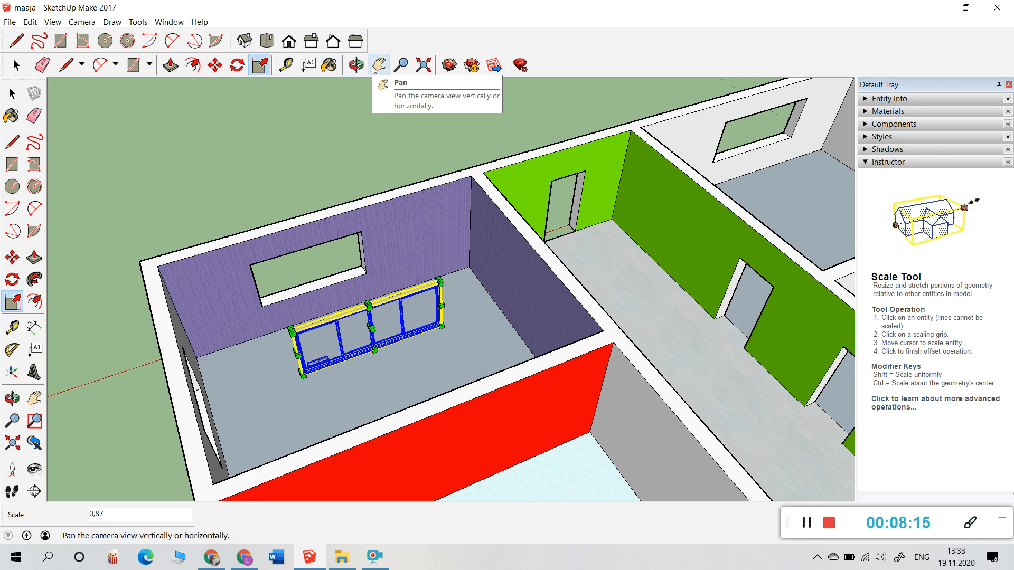
Step: Move the sliding window up into the purple wall's window opening
{"action": "left_click", "coordinate": [215, 65]}
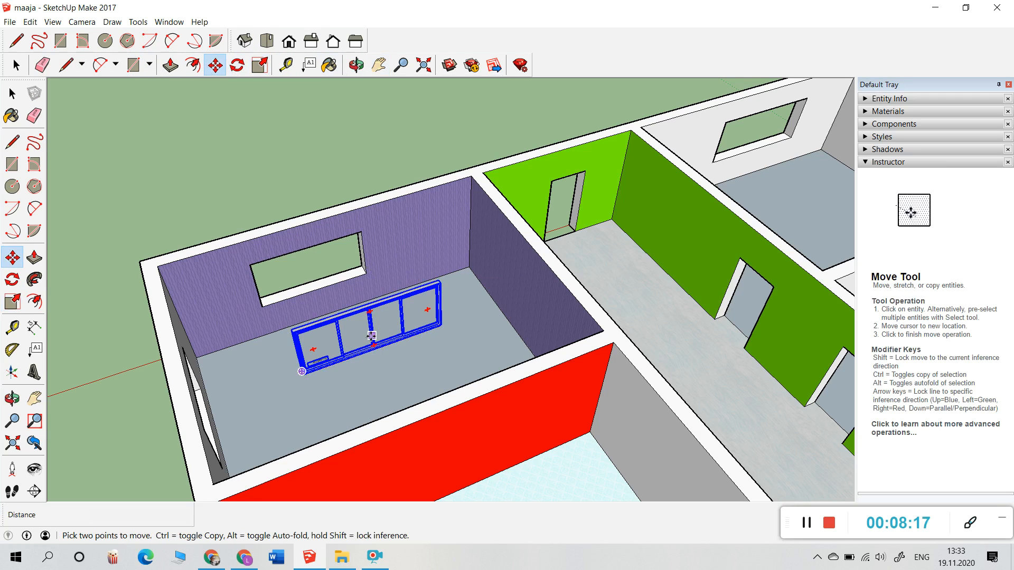
{"action": "left_click", "coordinate": [372, 336]}
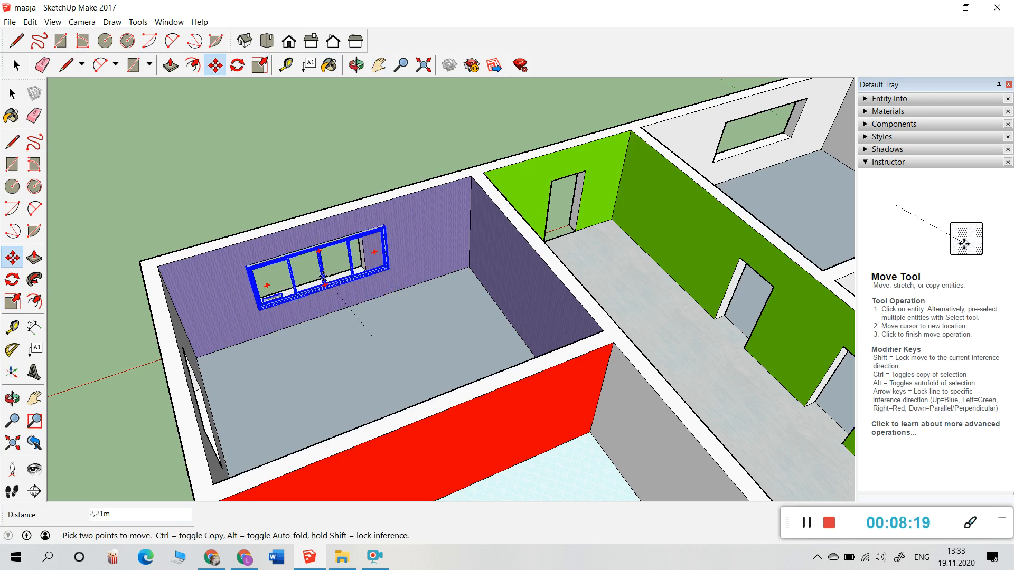
{"action": "left_click", "coordinate": [325, 275]}
{"action": "scroll", "coordinate": [328, 280], "scroll_direction": "up", "scroll_amount": 3}
{"action": "scroll", "coordinate": [329, 286], "scroll_direction": "up", "scroll_amount": 3}
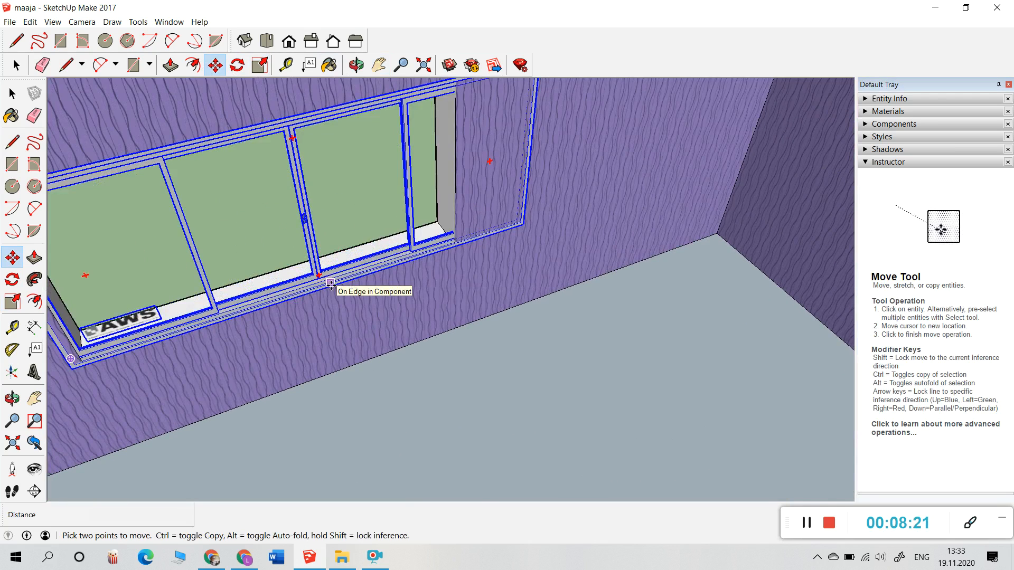
{"action": "scroll", "coordinate": [395, 141], "scroll_direction": "down", "scroll_amount": 1}
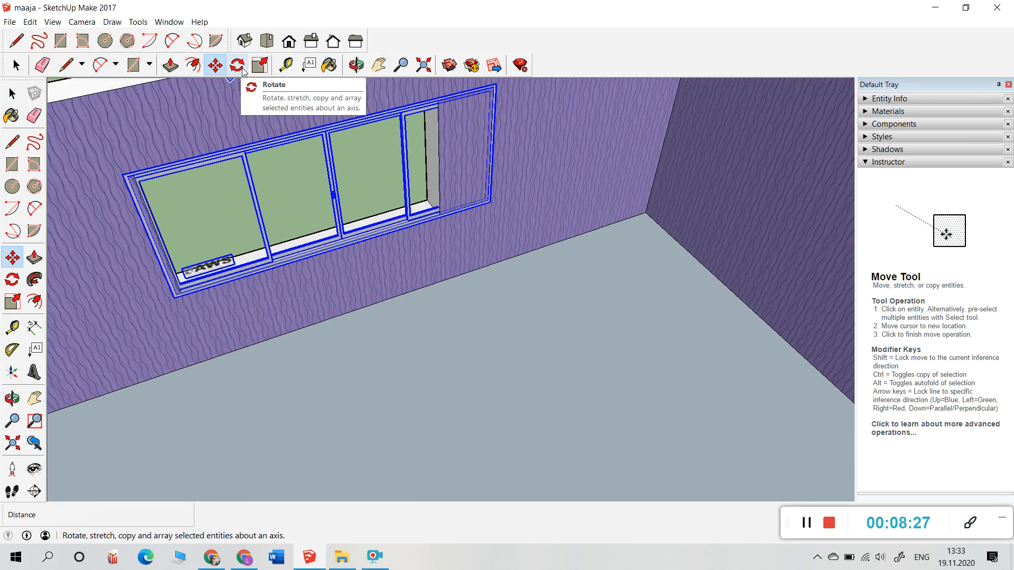
{"action": "left_click", "coordinate": [260, 66]}
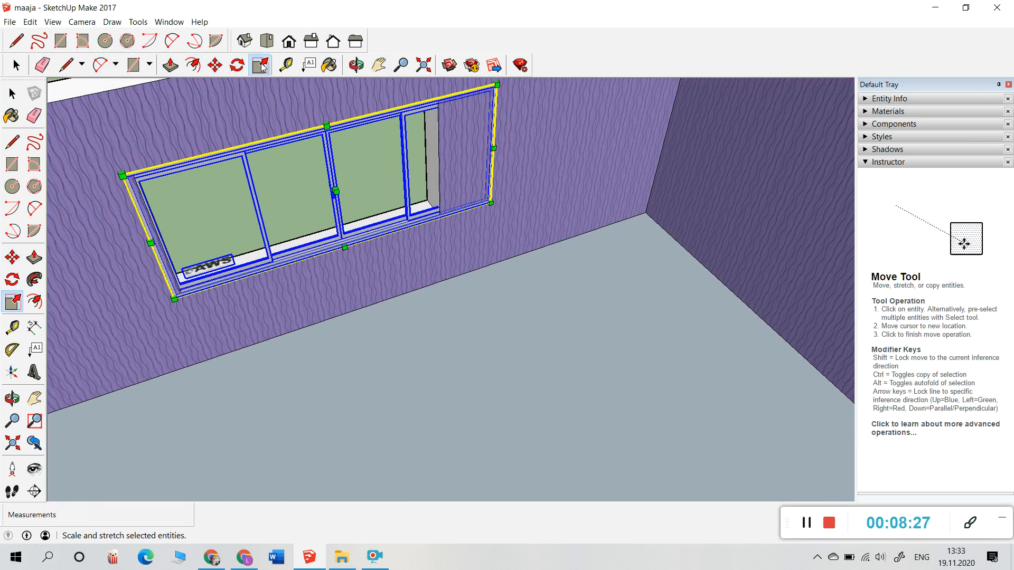
Step: Widen the window with a Scale side grip to match the opening's width
{"action": "left_click", "coordinate": [495, 150]}
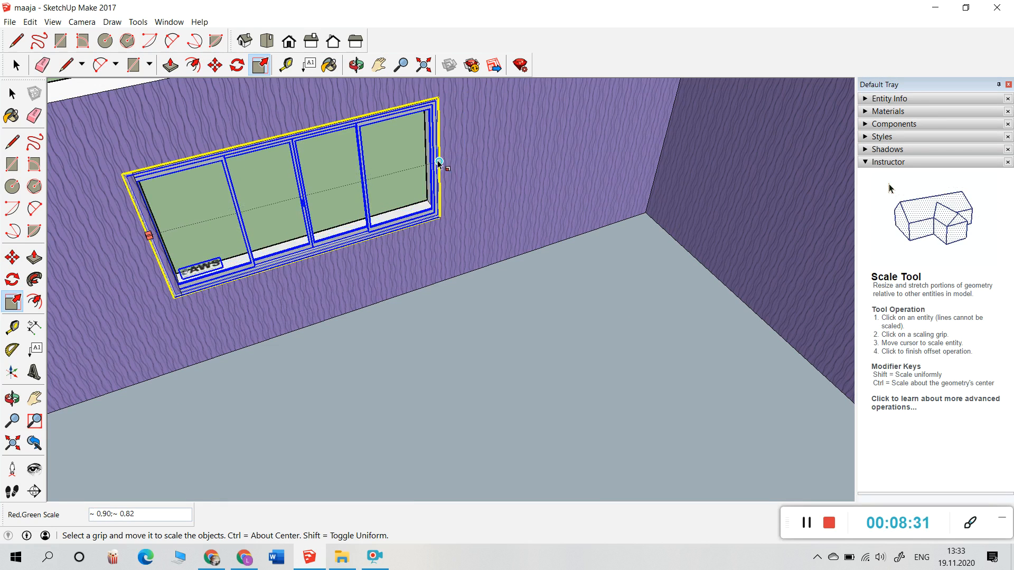
{"action": "left_click", "coordinate": [435, 162]}
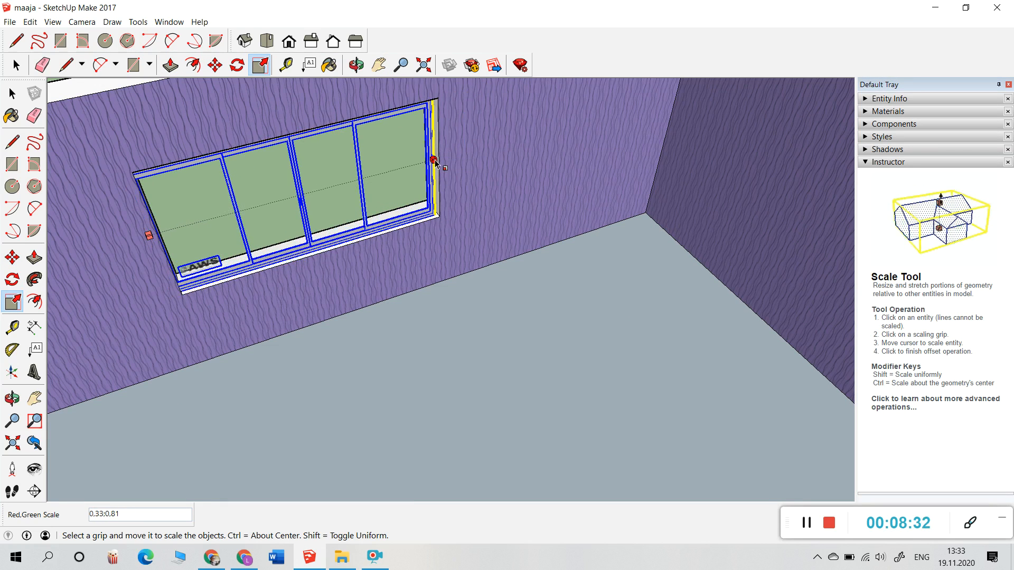
{"action": "left_click", "coordinate": [438, 162]}
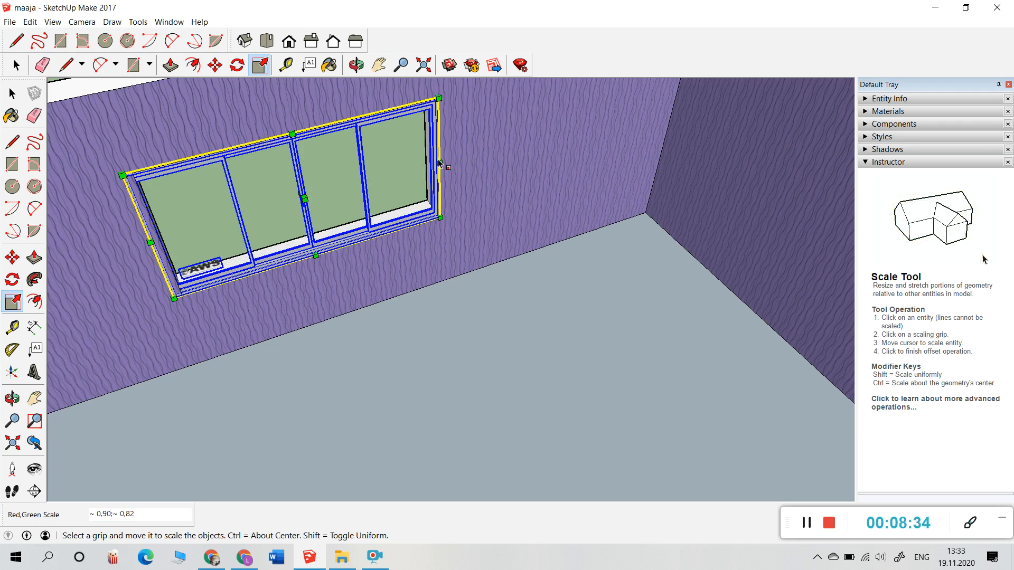
{"action": "scroll", "coordinate": [364, 107], "scroll_direction": "down", "scroll_amount": 2}
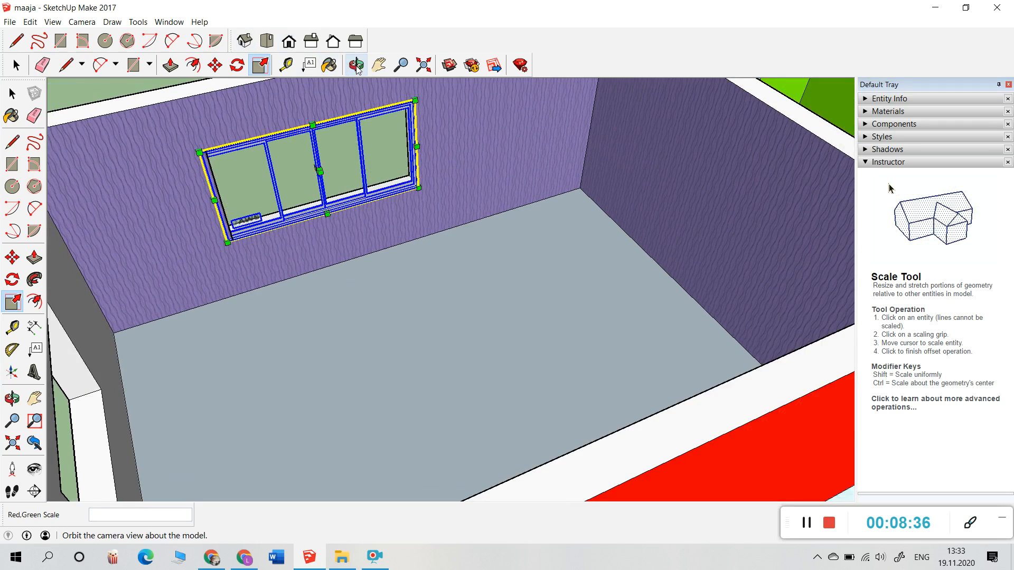
Step: From outside the house, drag the bottom-middle grip to make the window taller
{"action": "left_click", "coordinate": [356, 65]}
{"action": "left_click_drag", "start_coordinate": [224, 201], "coordinate": [566, 271]}
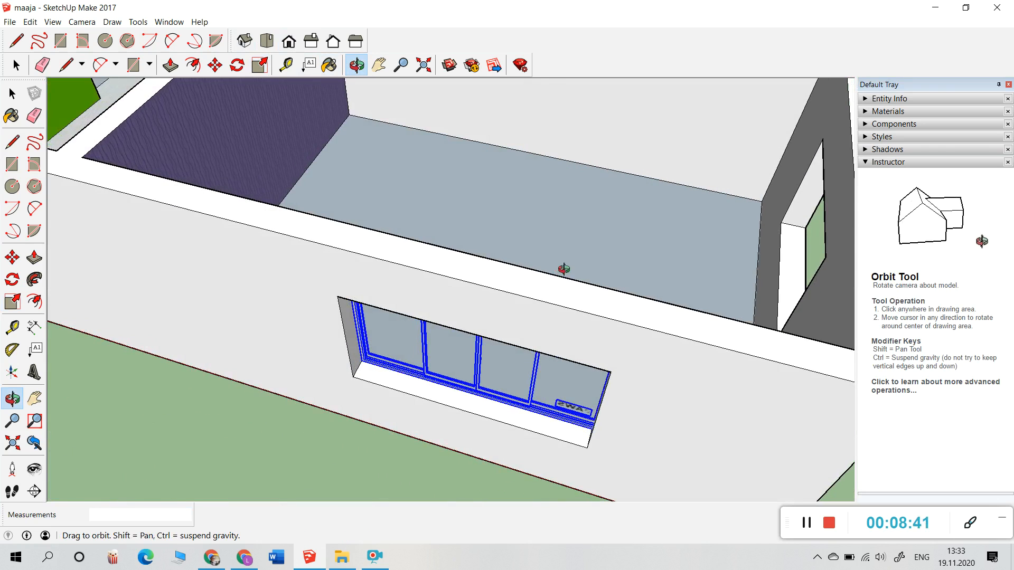
{"action": "left_click", "coordinate": [259, 64]}
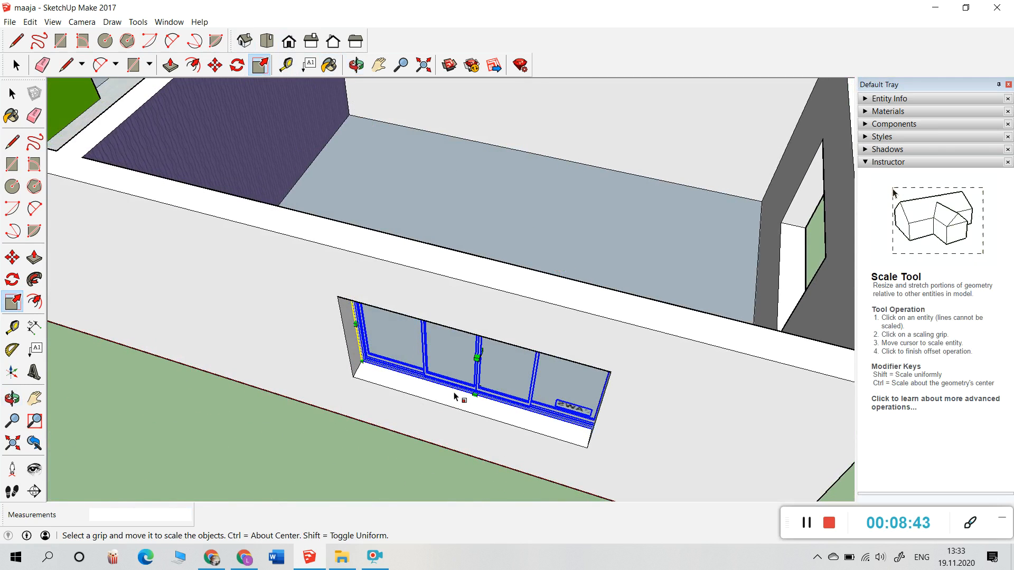
{"action": "left_click_drag", "start_coordinate": [475, 400], "coordinate": [468, 415]}
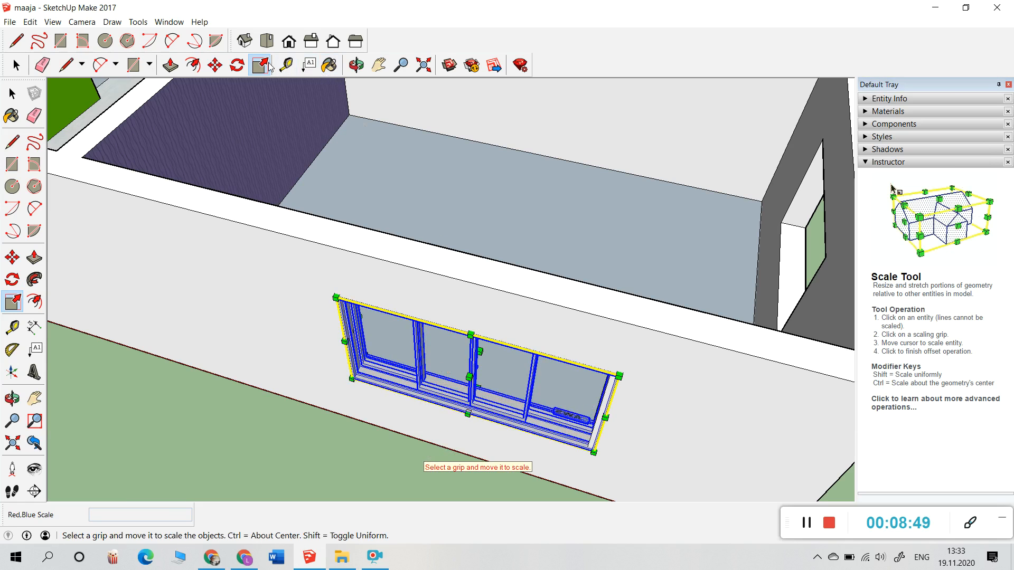
{"action": "left_click", "coordinate": [357, 67]}
{"action": "left_click_drag", "start_coordinate": [391, 459], "coordinate": [610, 350]}
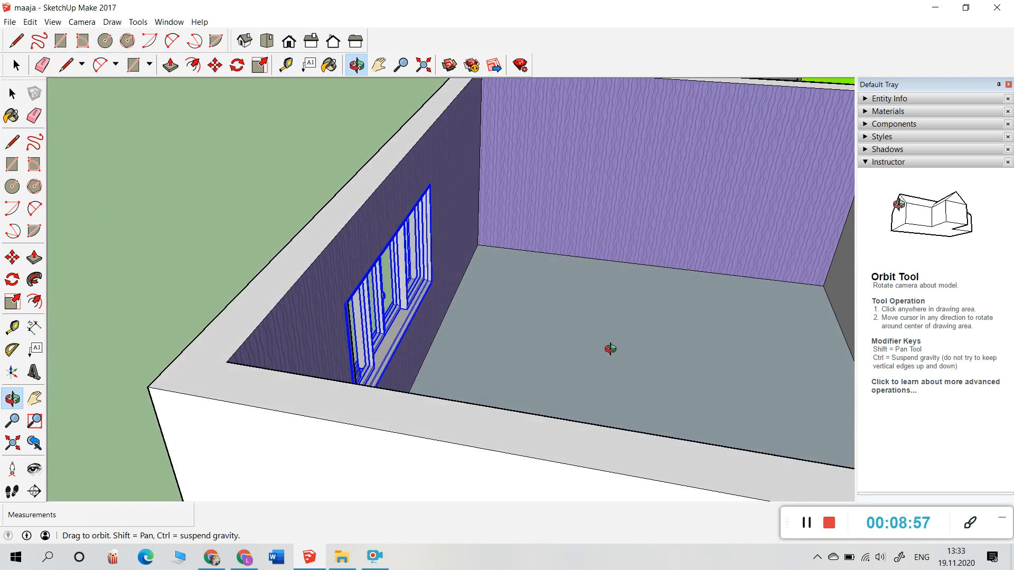
{"action": "left_click_drag", "start_coordinate": [99, 305], "coordinate": [633, 354]}
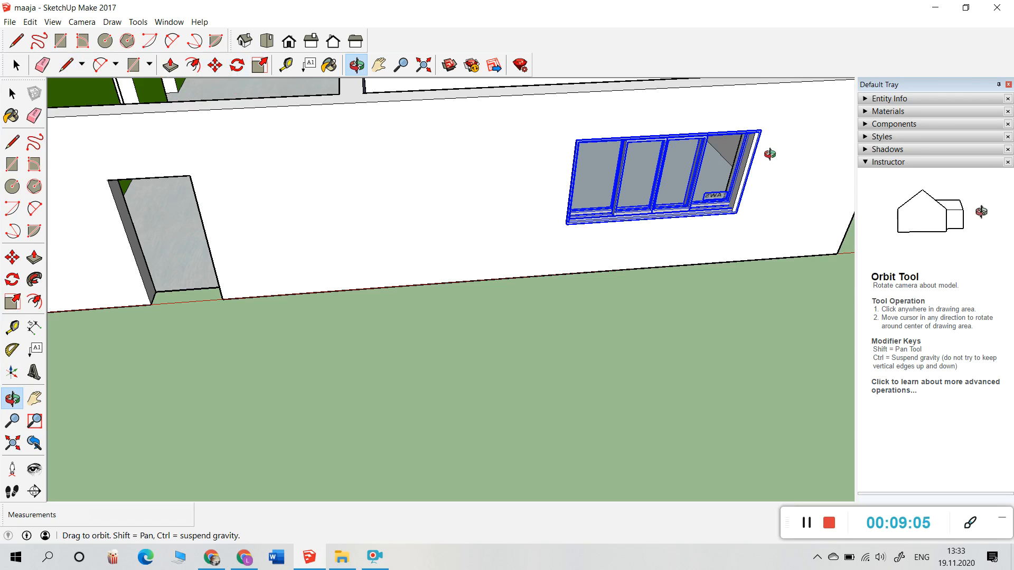
{"action": "scroll", "coordinate": [774, 175], "scroll_direction": "up", "scroll_amount": 3}
{"action": "scroll", "coordinate": [753, 210], "scroll_direction": "up", "scroll_amount": 2}
{"action": "scroll", "coordinate": [749, 211], "scroll_direction": "down", "scroll_amount": 1}
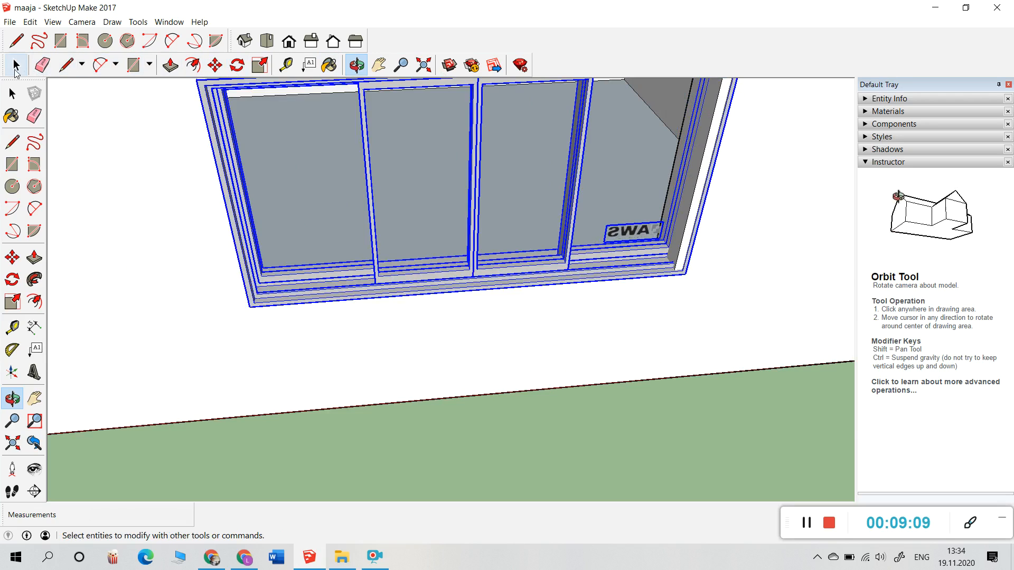
{"action": "left_click", "coordinate": [16, 64]}
{"action": "left_click", "coordinate": [93, 246]}
{"action": "scroll", "coordinate": [304, 265], "scroll_direction": "down", "scroll_amount": 3}
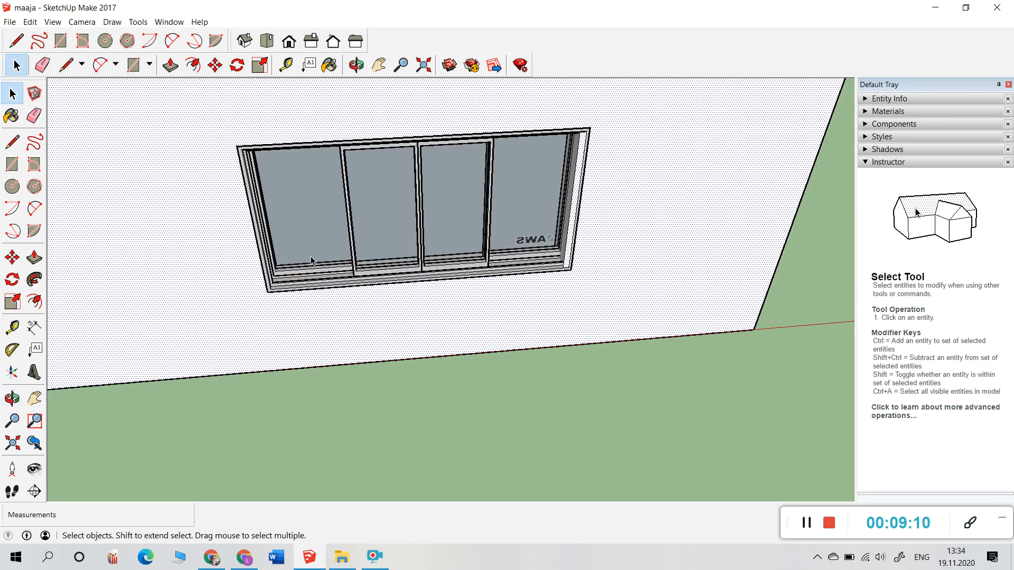
{"action": "scroll", "coordinate": [483, 248], "scroll_direction": "up", "scroll_amount": 3}
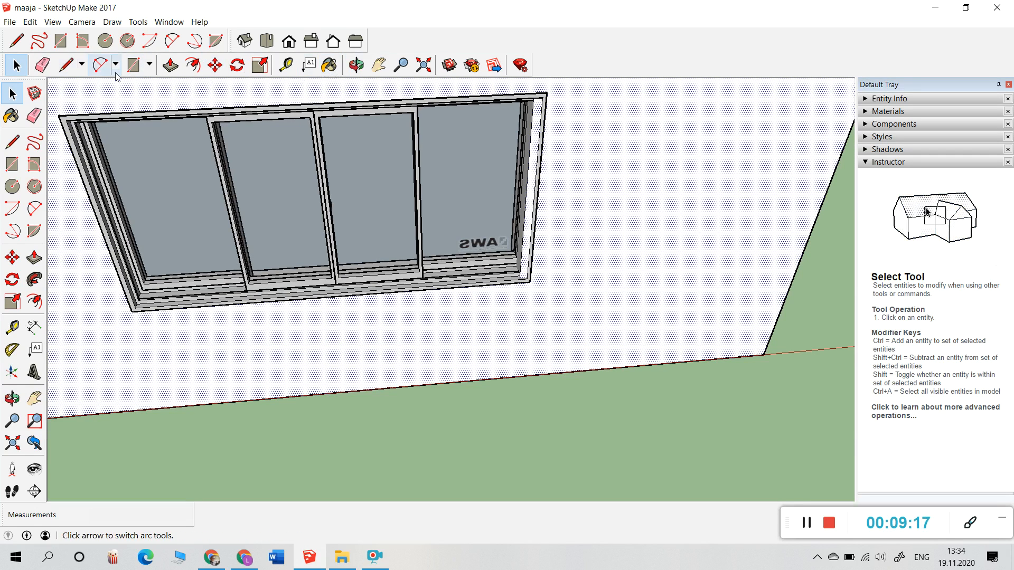
{"action": "left_click", "coordinate": [215, 65]}
{"action": "left_click", "coordinate": [277, 176]}
{"action": "left_click", "coordinate": [16, 65]}
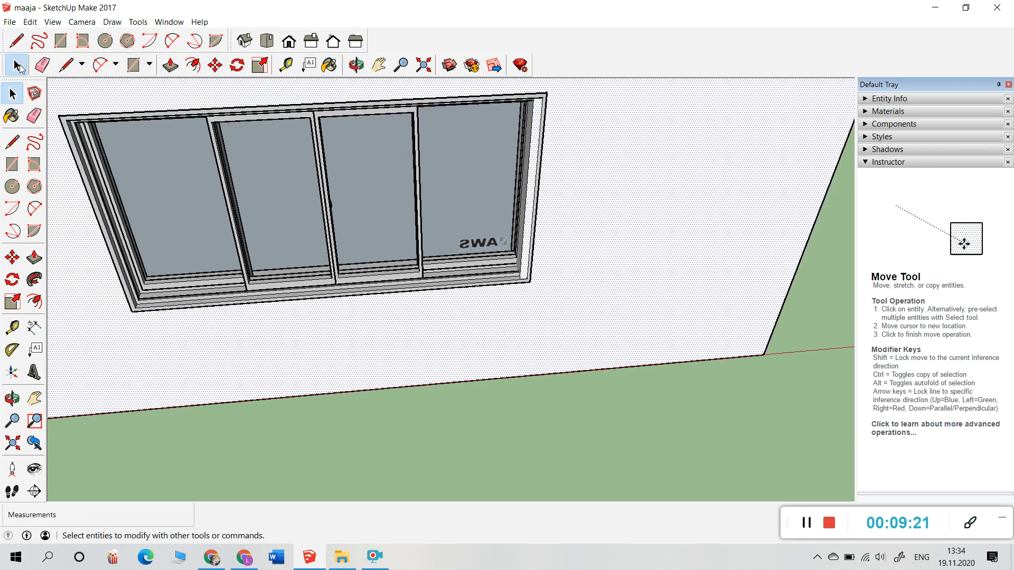
{"action": "left_click", "coordinate": [266, 207]}
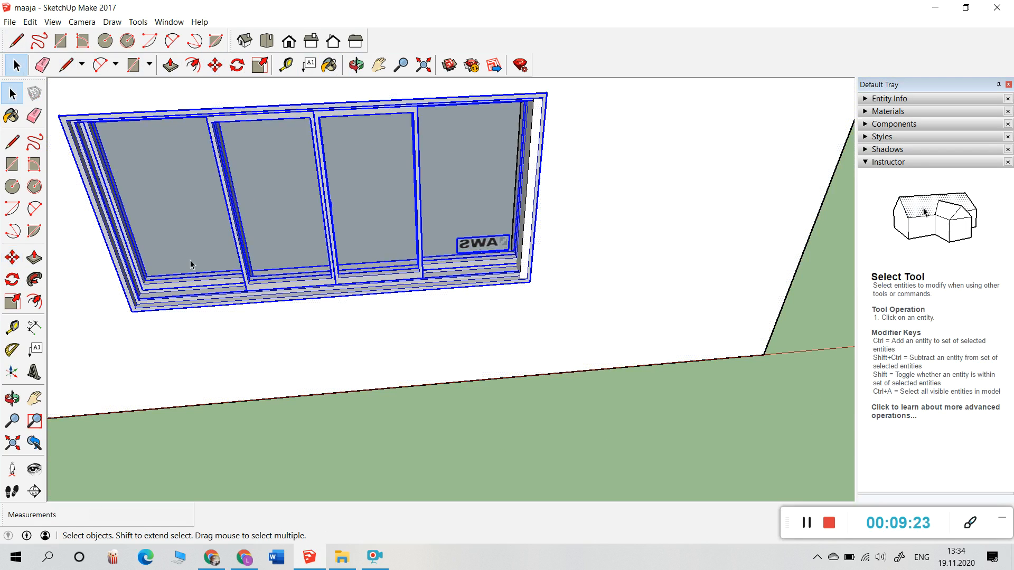
Step: Narrow the window slightly with the Scale tool, then select the surrounding wall face
{"action": "left_click", "coordinate": [259, 65]}
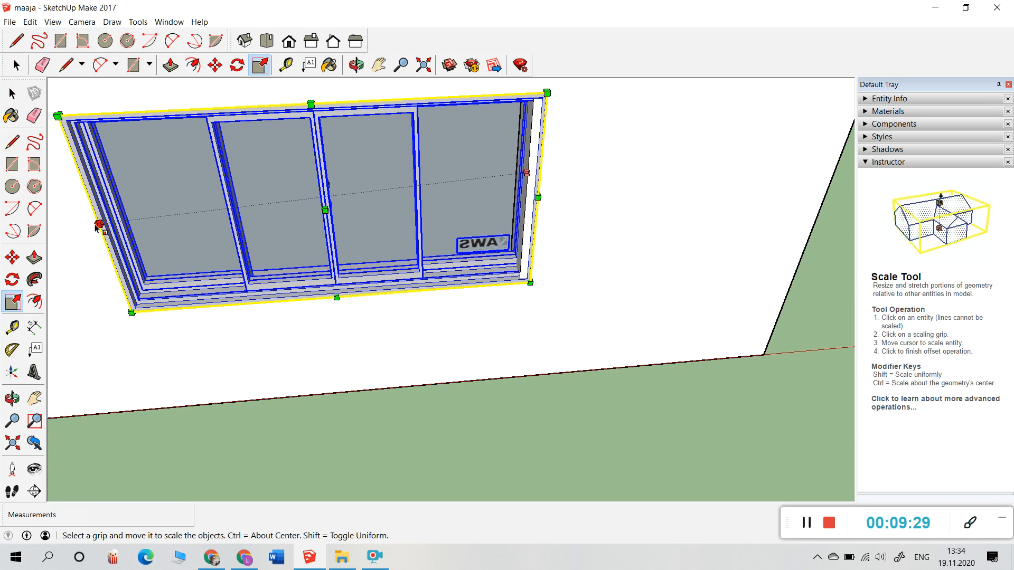
{"action": "left_click", "coordinate": [537, 198]}
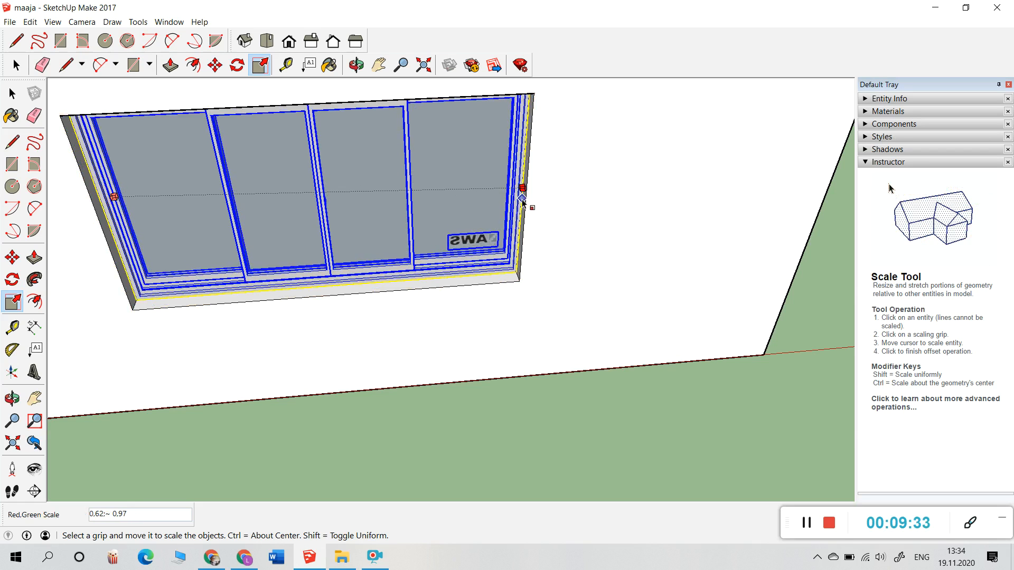
{"action": "left_click", "coordinate": [523, 204]}
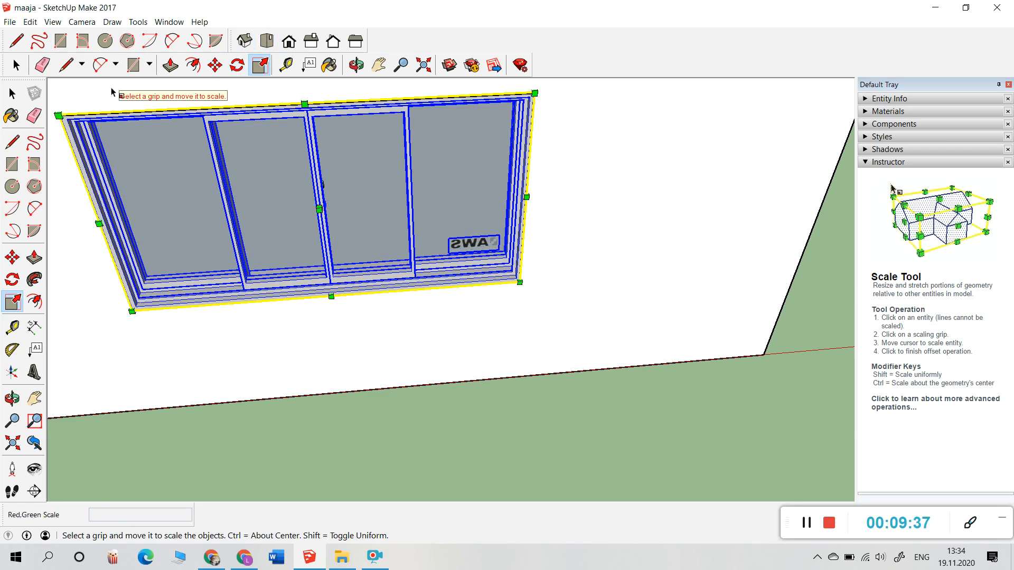
{"action": "left_click", "coordinate": [15, 64]}
{"action": "left_click", "coordinate": [111, 94]}
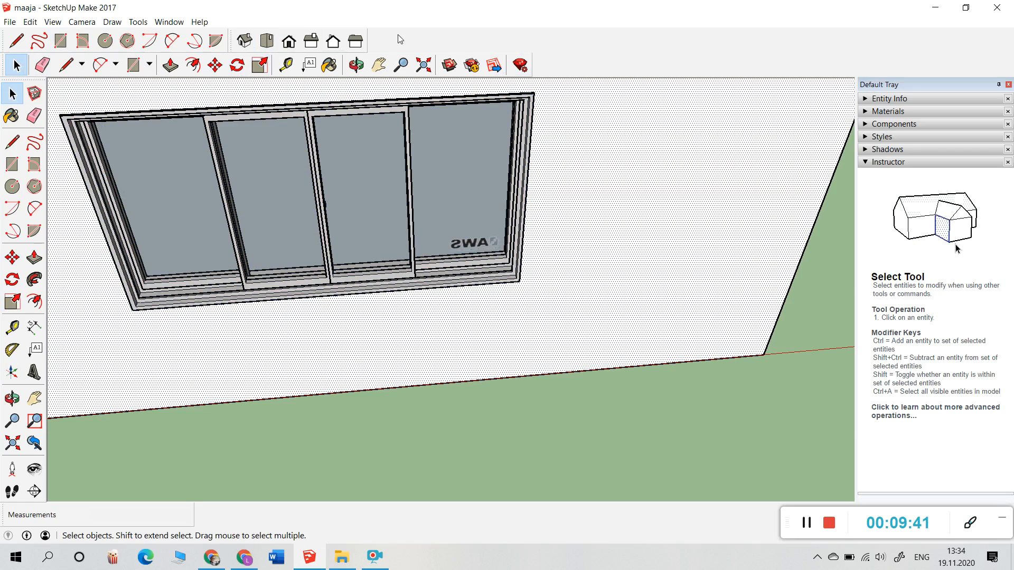
Step: Orbit down into the purple room and reopen the 3D Warehouse library
{"action": "left_click", "coordinate": [356, 64]}
{"action": "left_click_drag", "start_coordinate": [364, 159], "coordinate": [536, 353]}
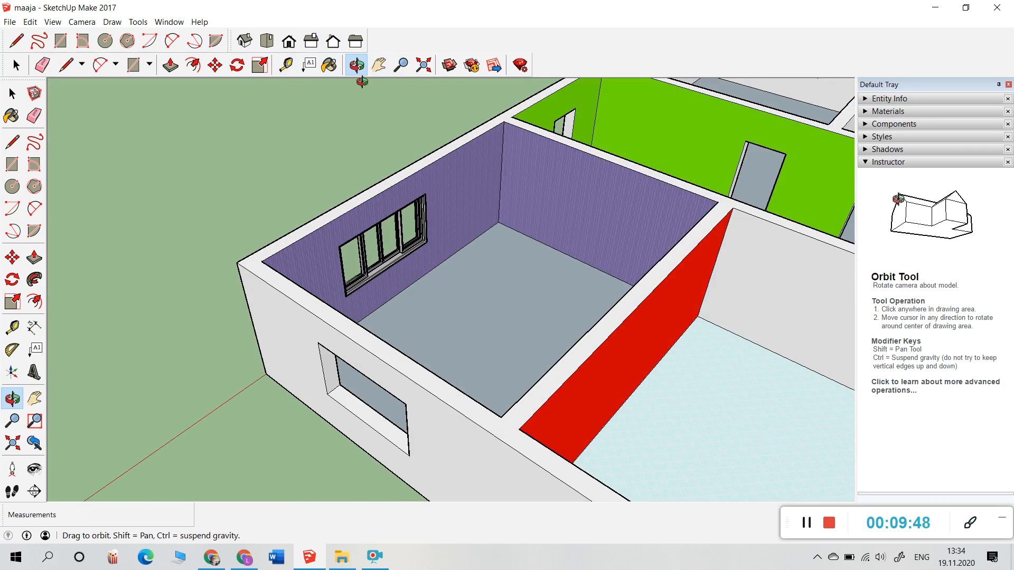
{"action": "left_click", "coordinate": [449, 65]}
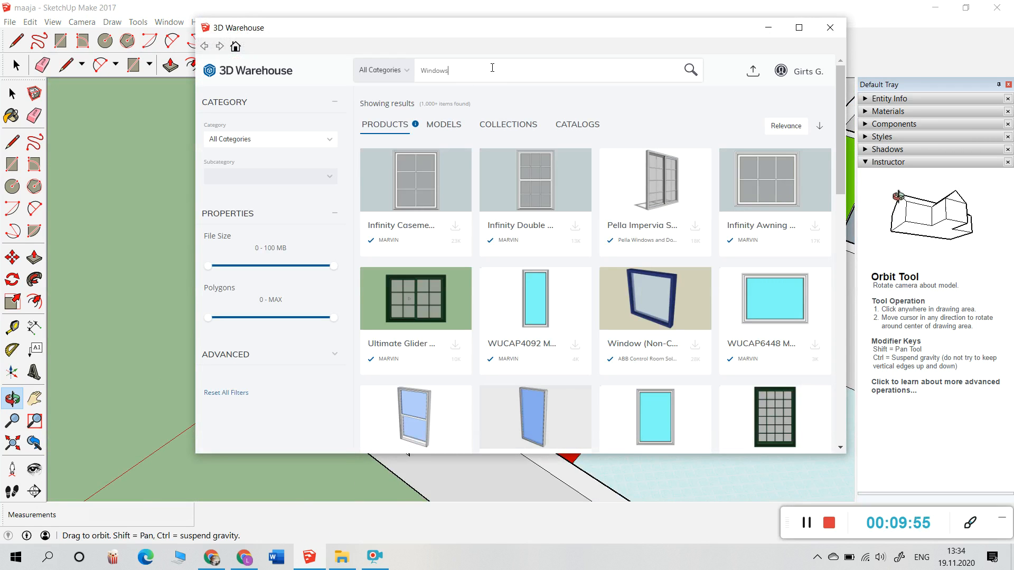
Step: Search 3D Warehouse for 'doors' and load the Front Door model into the drawing
{"action": "key", "text": "BackSpace"}
{"action": "key", "text": "BackSpace"}
{"action": "key", "text": "BackSpace"}
{"action": "key", "text": "BackSpace"}
{"action": "key", "text": "BackSpace"}
{"action": "key", "text": "BackSpace"}
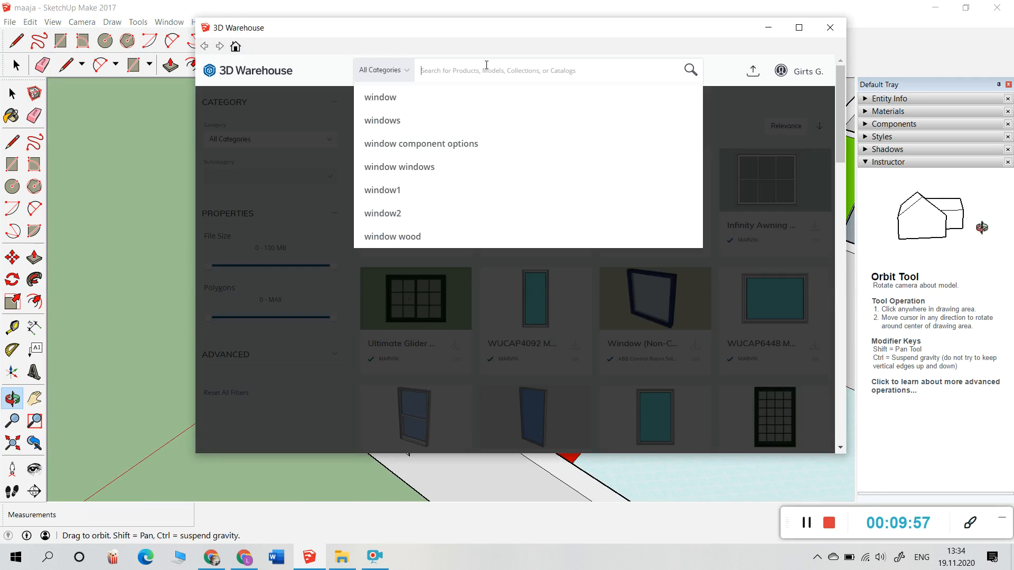
{"action": "type", "text": "doors"}
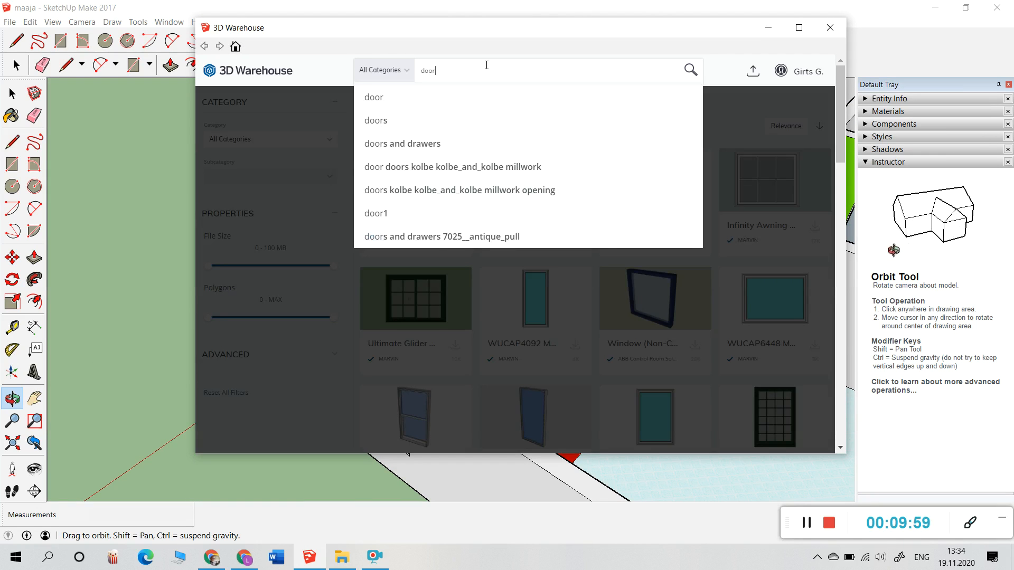
{"action": "key", "text": "Return"}
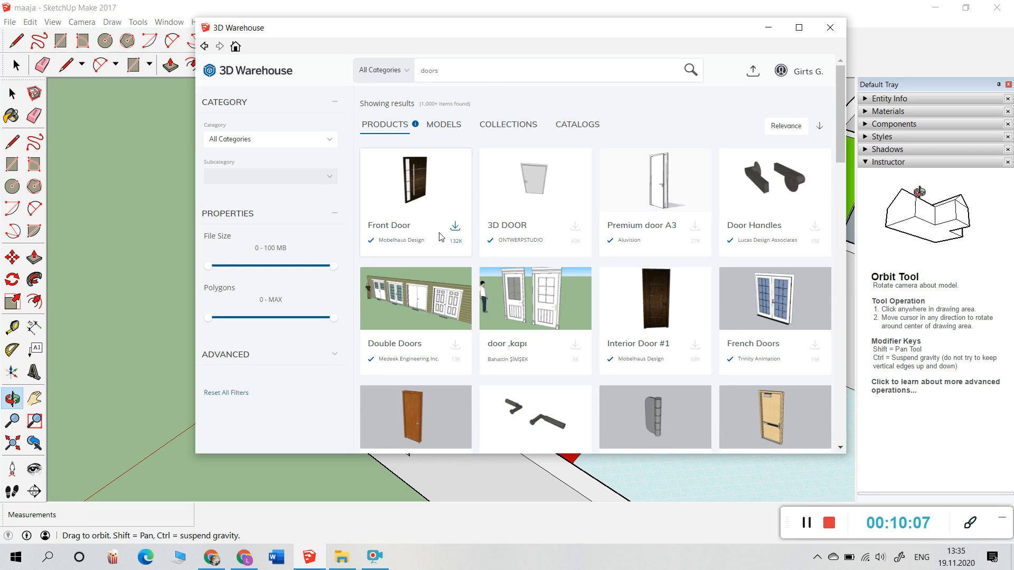
{"action": "left_click", "coordinate": [455, 226]}
{"action": "left_click", "coordinate": [478, 274]}
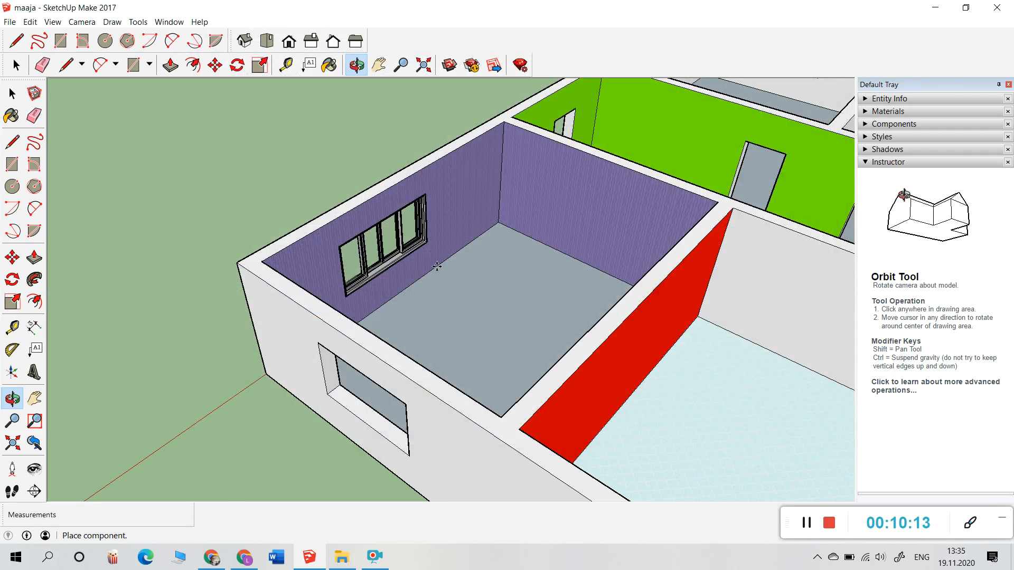
Step: Pan and orbit to a top-down oblique view of the whole house
{"action": "scroll", "coordinate": [639, 261], "scroll_direction": "down", "scroll_amount": 2}
{"action": "scroll", "coordinate": [639, 261], "scroll_direction": "down", "scroll_amount": 3}
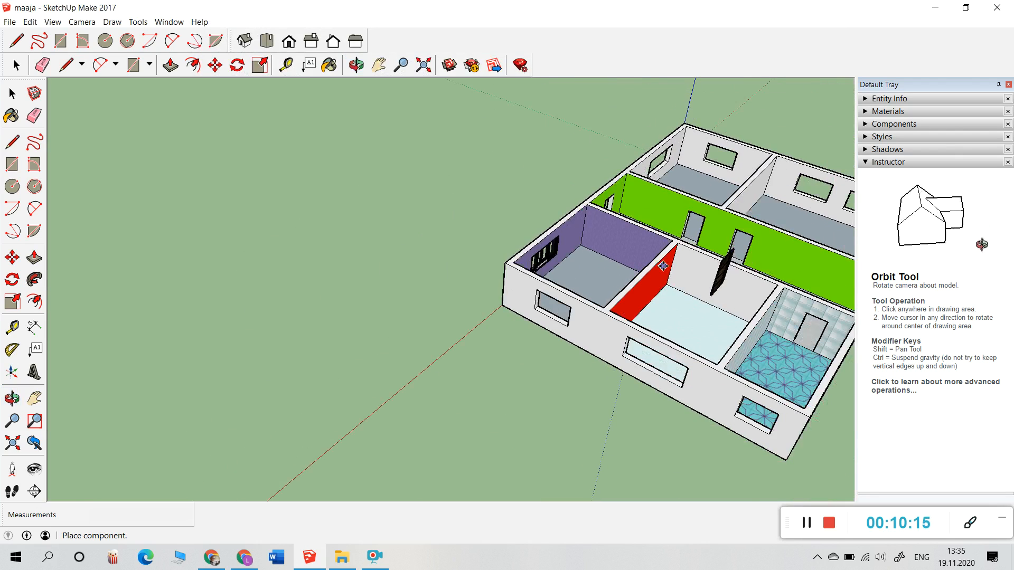
{"action": "left_click", "coordinate": [379, 64]}
{"action": "left_click_drag", "start_coordinate": [633, 264], "coordinate": [463, 250]}
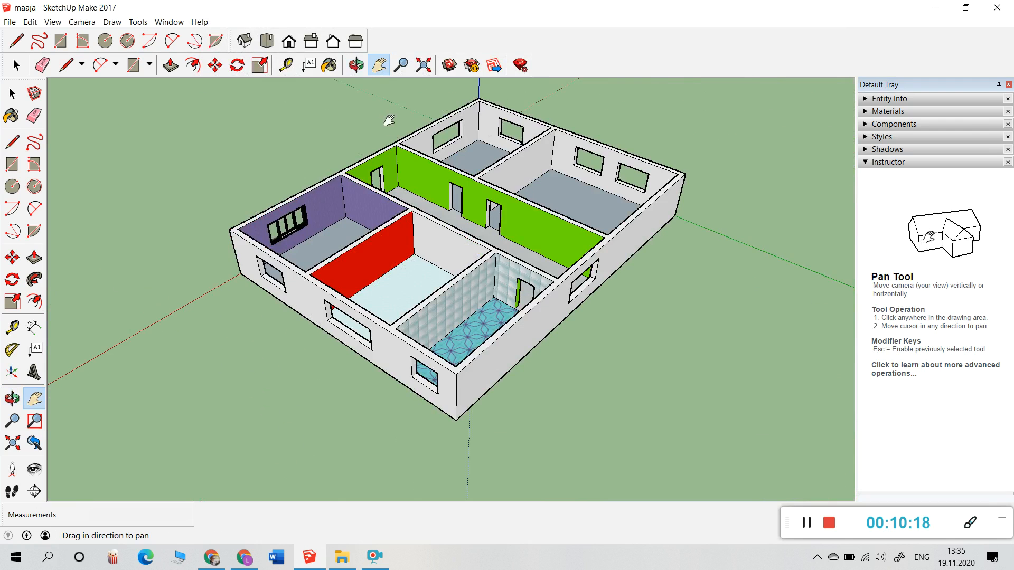
{"action": "left_click", "coordinate": [357, 64]}
{"action": "left_click_drag", "start_coordinate": [501, 370], "coordinate": [717, 350]}
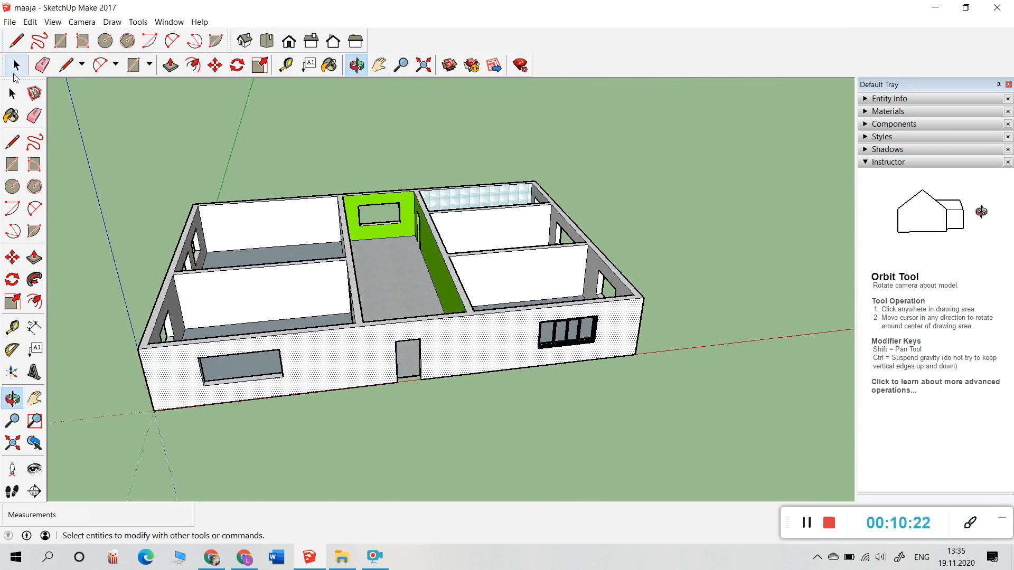
{"action": "scroll", "coordinate": [540, 297], "scroll_direction": "down", "scroll_amount": 4}
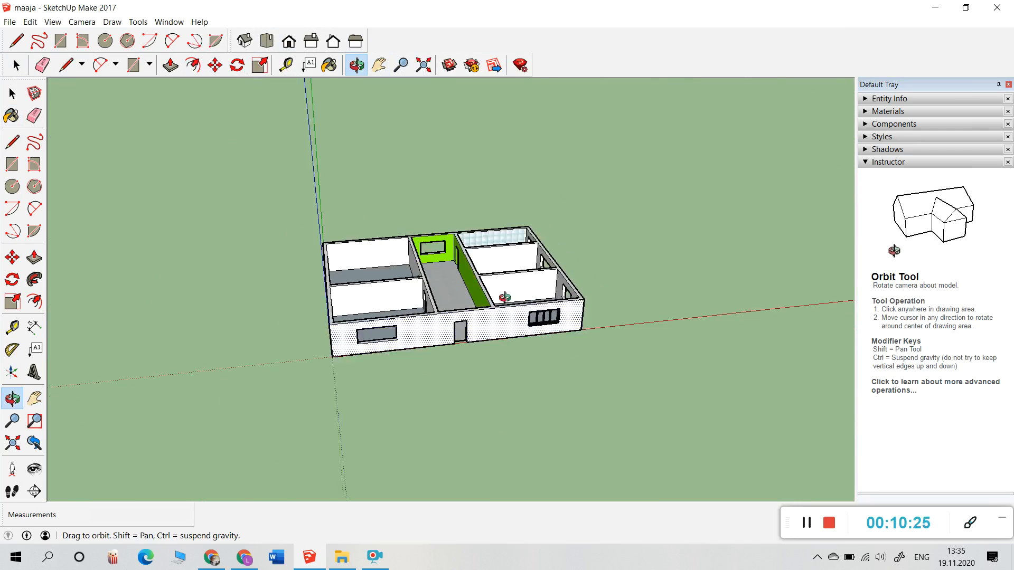
{"action": "scroll", "coordinate": [505, 296], "scroll_direction": "up", "scroll_amount": 4}
{"action": "left_click_drag", "start_coordinate": [598, 264], "coordinate": [531, 415]}
Step: Select and deselect the lower-right room's wall, orbit around the house, and reopen 3D Warehouse
{"action": "left_click", "coordinate": [16, 64]}
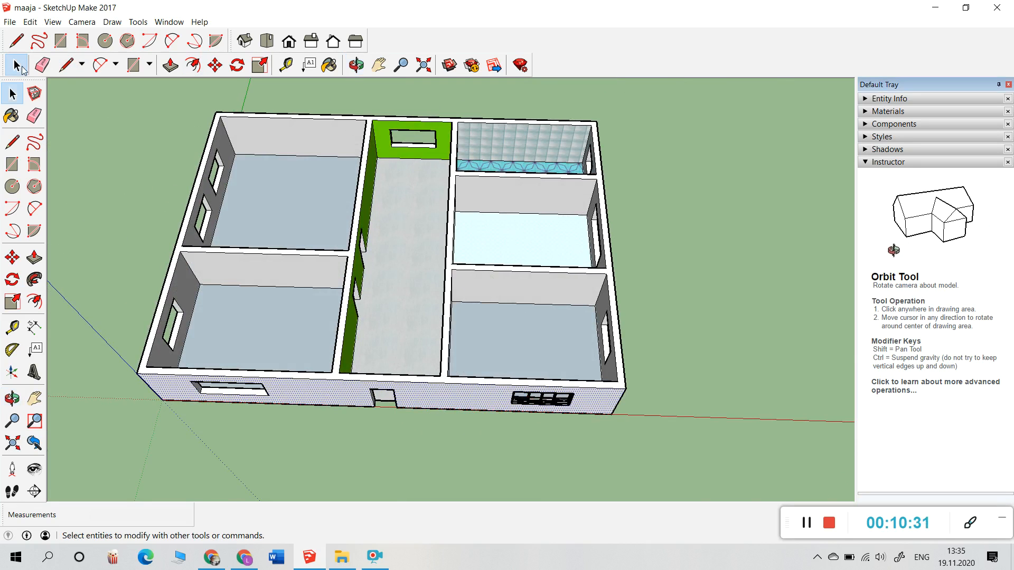
{"action": "double_click", "coordinate": [538, 275]}
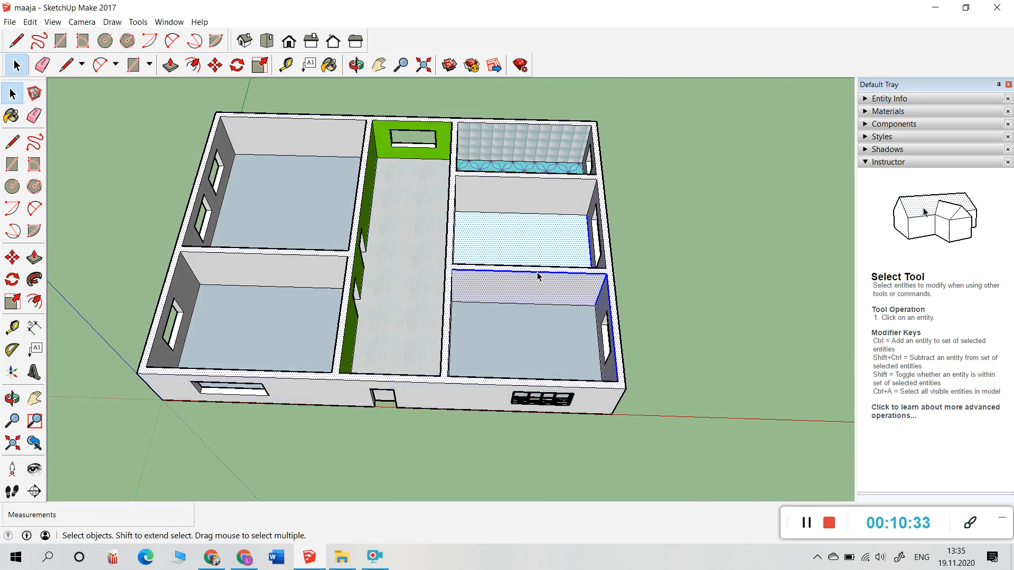
{"action": "left_click", "coordinate": [673, 348]}
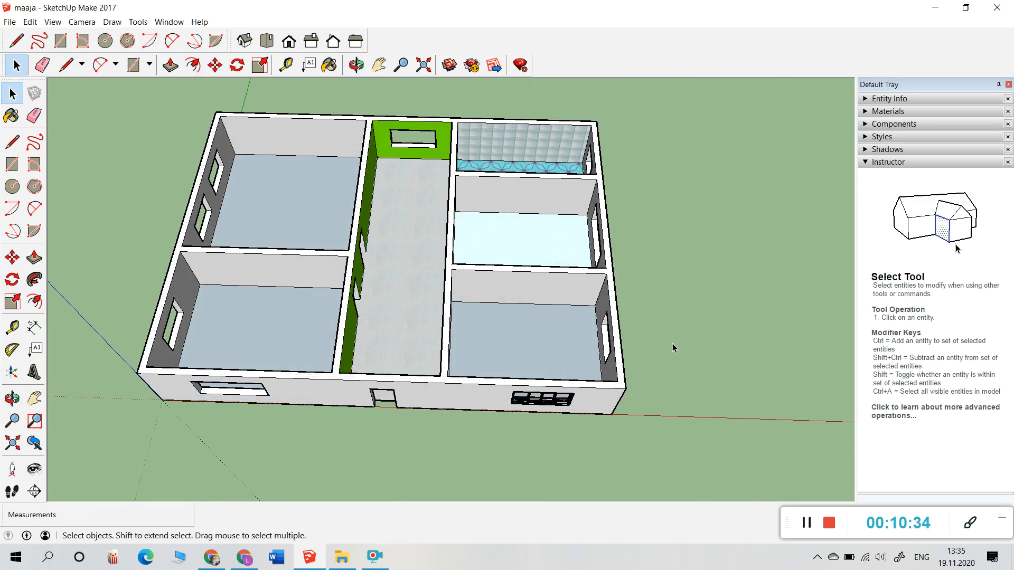
{"action": "left_click", "coordinate": [356, 65]}
{"action": "left_click_drag", "start_coordinate": [593, 348], "coordinate": [680, 354]}
{"action": "left_click_drag", "start_coordinate": [350, 354], "coordinate": [629, 362]}
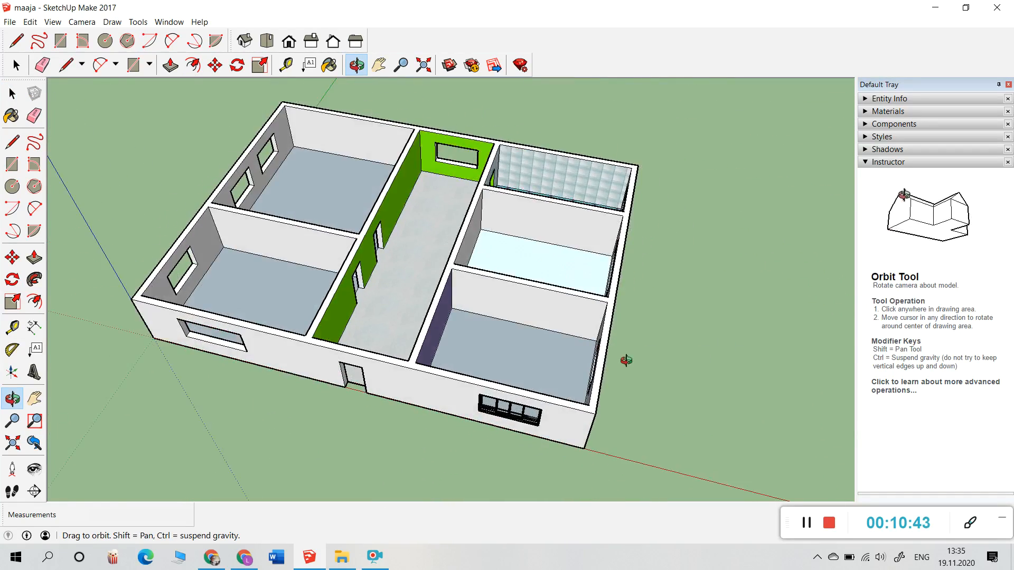
{"action": "scroll", "coordinate": [274, 328], "scroll_direction": "down", "scroll_amount": 5}
{"action": "scroll", "coordinate": [274, 327], "scroll_direction": "up", "scroll_amount": 6}
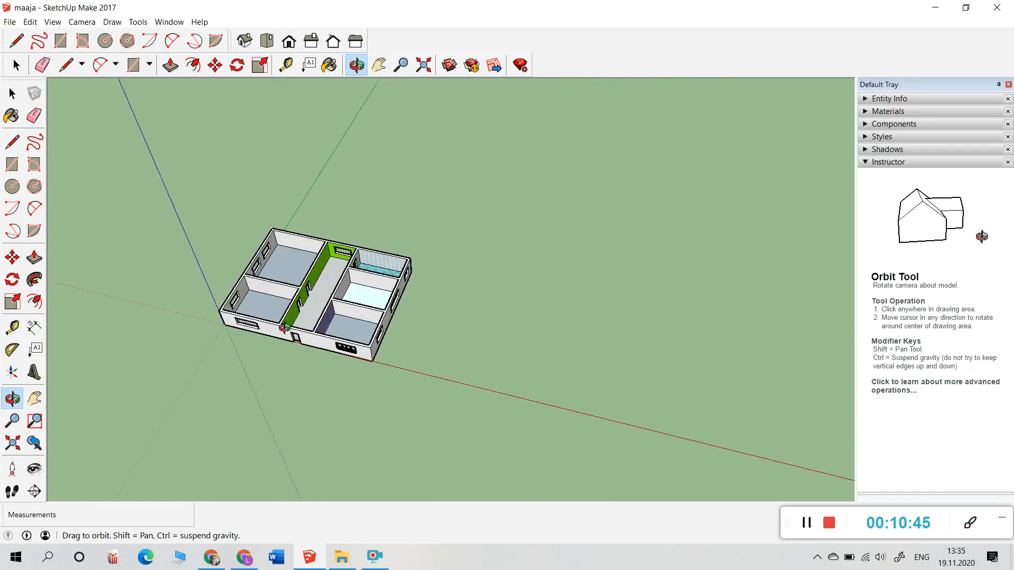
{"action": "left_click", "coordinate": [449, 64]}
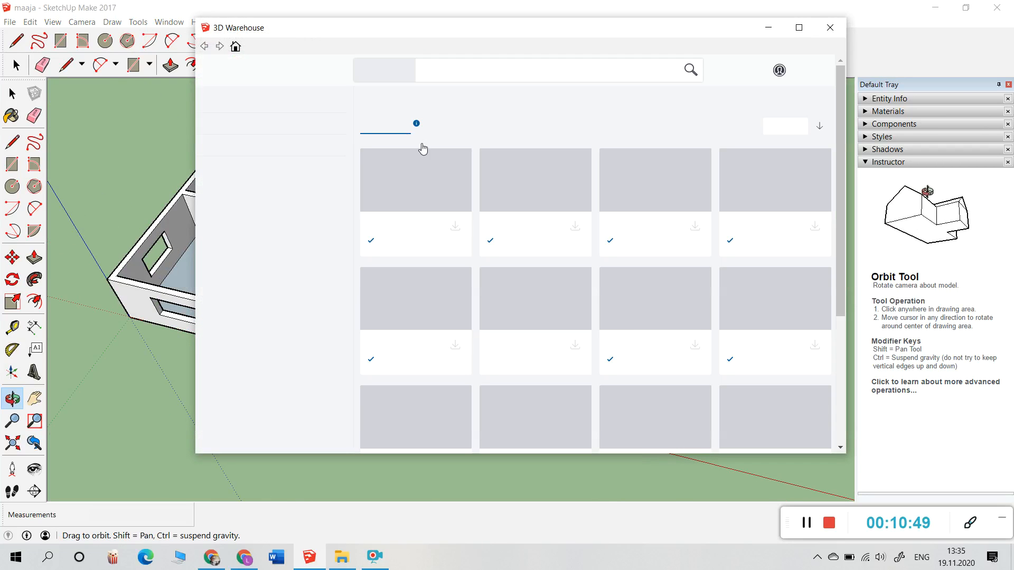
Step: Download the Front Door from its 3D Warehouse page and drop it into the front-wall doorway
{"action": "left_click", "coordinate": [427, 192]}
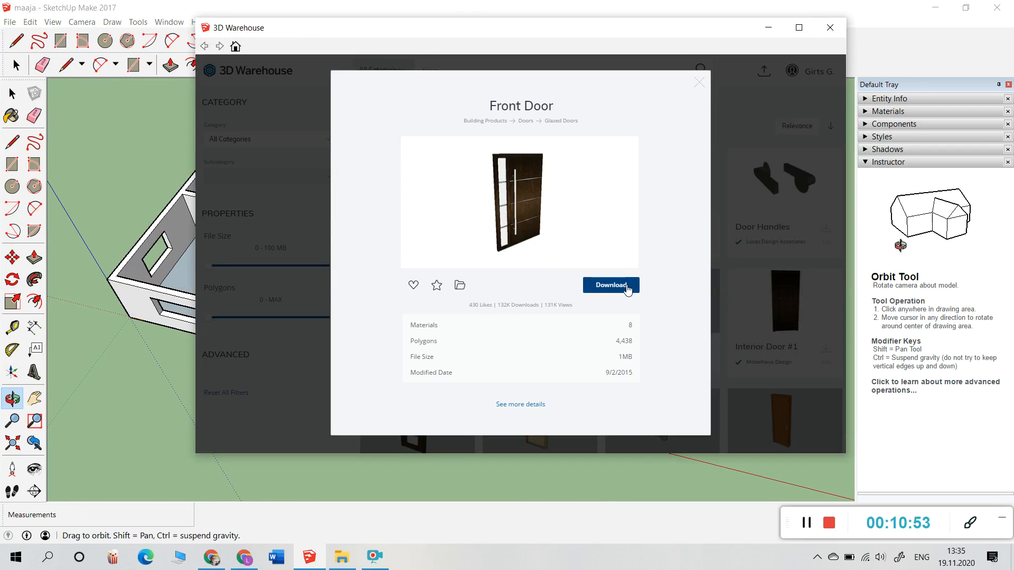
{"action": "left_click", "coordinate": [629, 297]}
{"action": "left_click", "coordinate": [469, 273]}
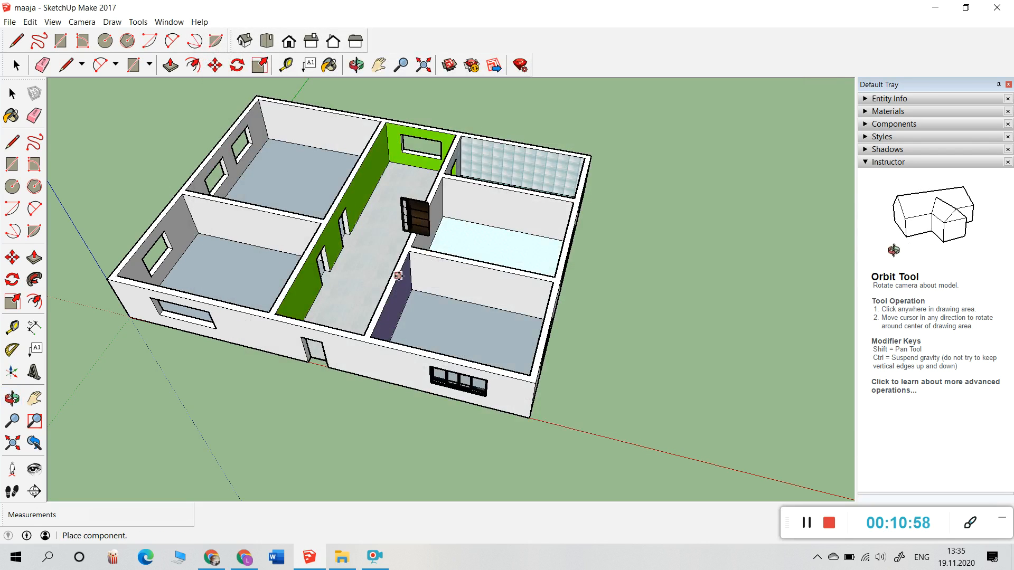
{"action": "left_click", "coordinate": [312, 365]}
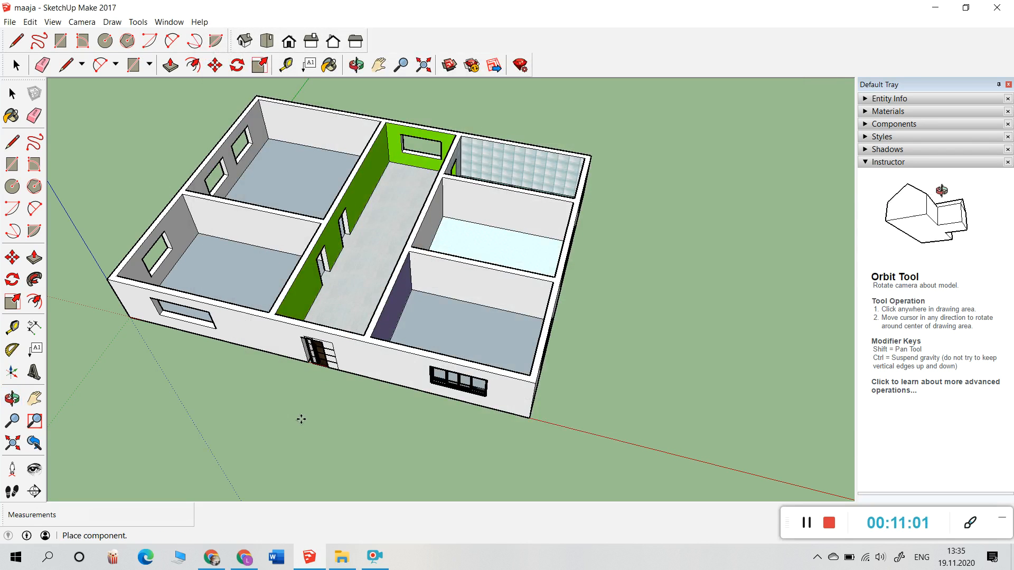
{"action": "key", "text": "m"}
{"action": "scroll", "coordinate": [296, 407], "scroll_direction": "up", "scroll_amount": 8}
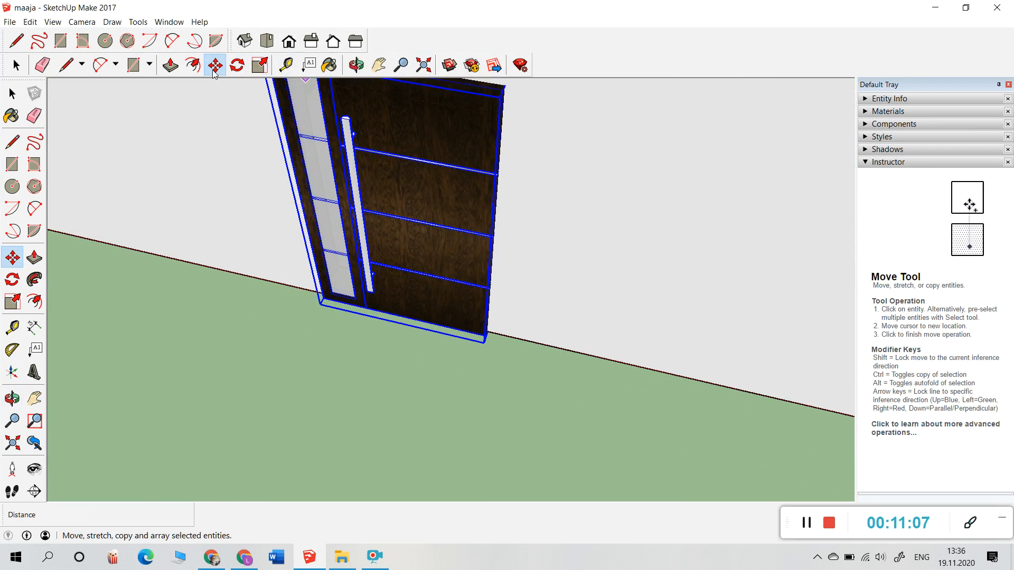
Step: Scale the Front Door narrower from its right and left sides, then view it edge-on
{"action": "left_click", "coordinate": [259, 65]}
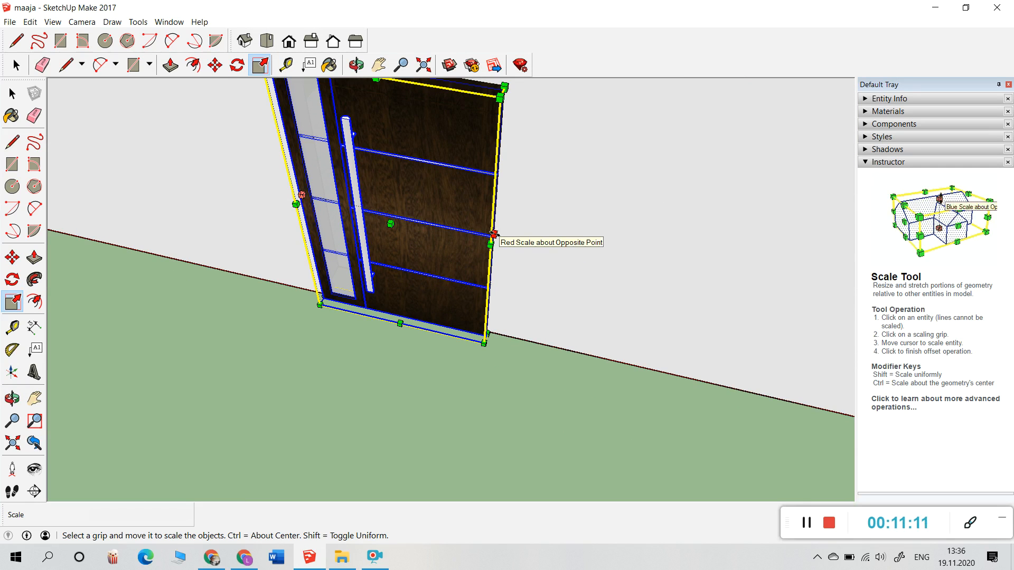
{"action": "left_click_drag", "start_coordinate": [493, 234], "coordinate": [442, 224]}
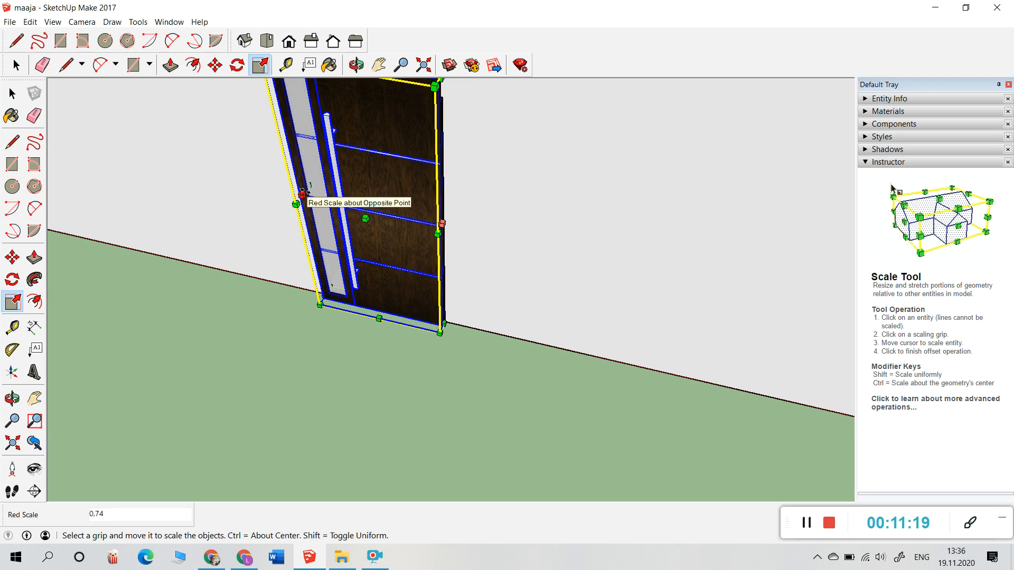
{"action": "mouse_move", "coordinate": [304, 193]}
{"action": "left_mouse_down"}
{"action": "mouse_move", "coordinate": [326, 191]}
{"action": "mouse_move", "coordinate": [313, 189]}
{"action": "mouse_move", "coordinate": [317, 204]}
{"action": "left_mouse_up"}
{"action": "scroll", "coordinate": [381, 240], "scroll_direction": "down", "scroll_amount": 3}
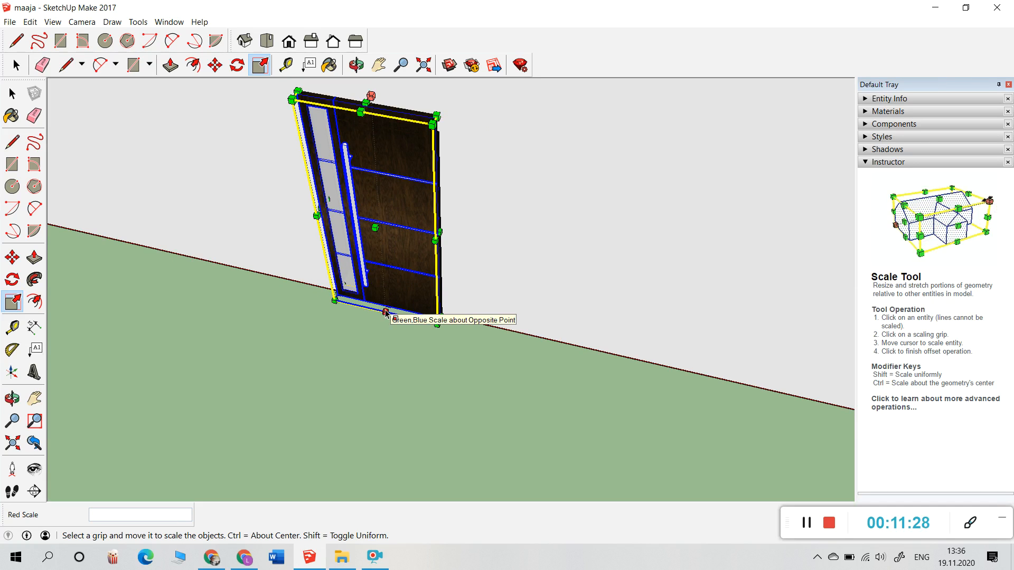
{"action": "left_click", "coordinate": [386, 312]}
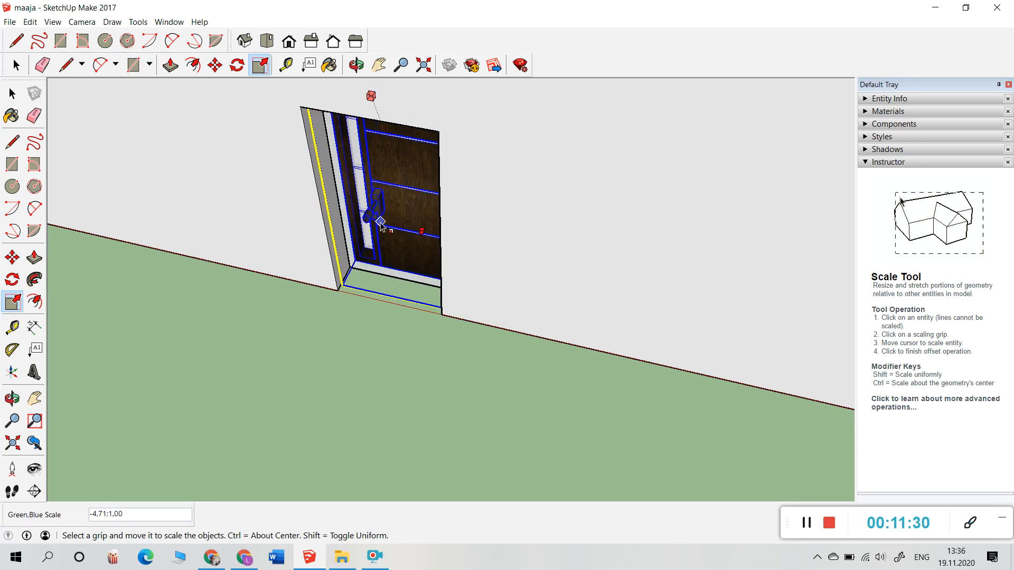
{"action": "left_click", "coordinate": [385, 312]}
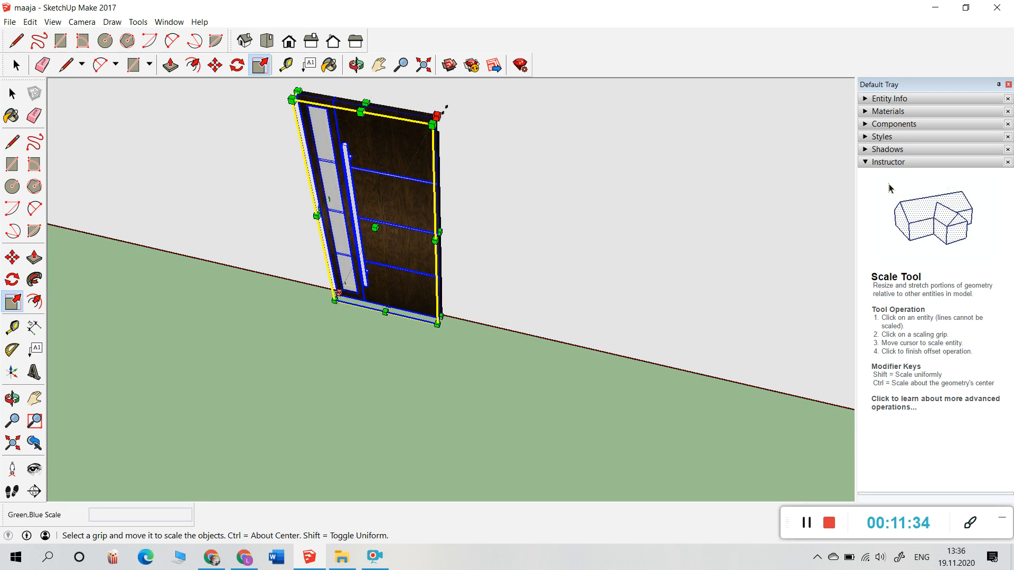
{"action": "left_click", "coordinate": [356, 65]}
{"action": "left_click_drag", "start_coordinate": [622, 294], "coordinate": [501, 270]}
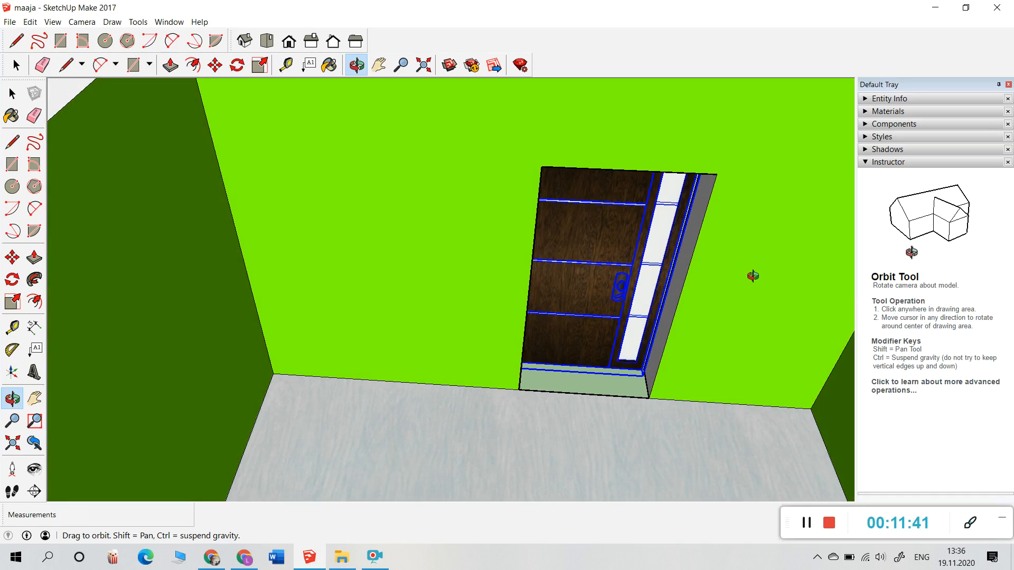
Step: Move the Front Door 0.06 m deeper into the wall, then deselect it
{"action": "left_click_drag", "start_coordinate": [647, 324], "coordinate": [511, 290]}
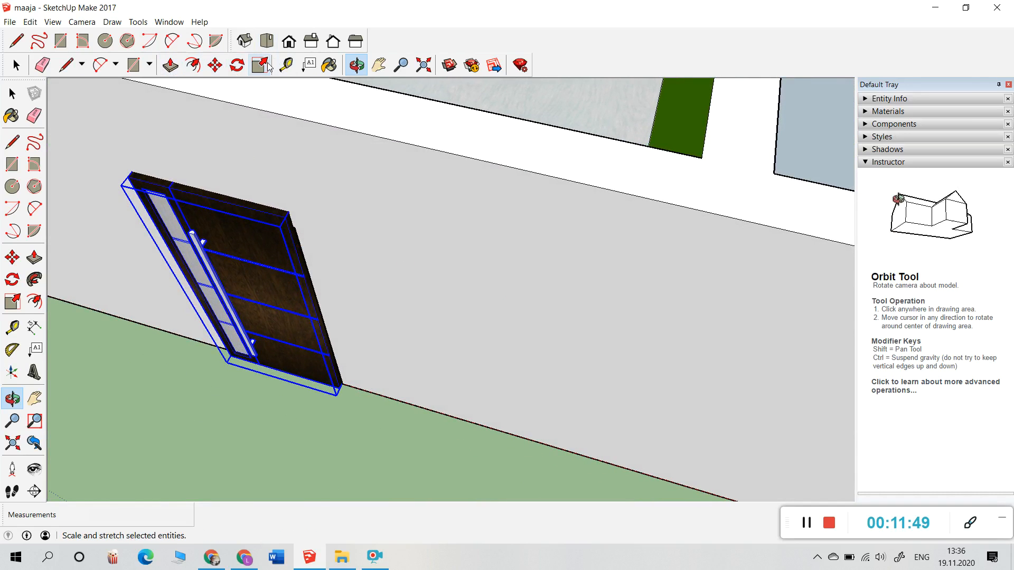
{"action": "left_click", "coordinate": [215, 64]}
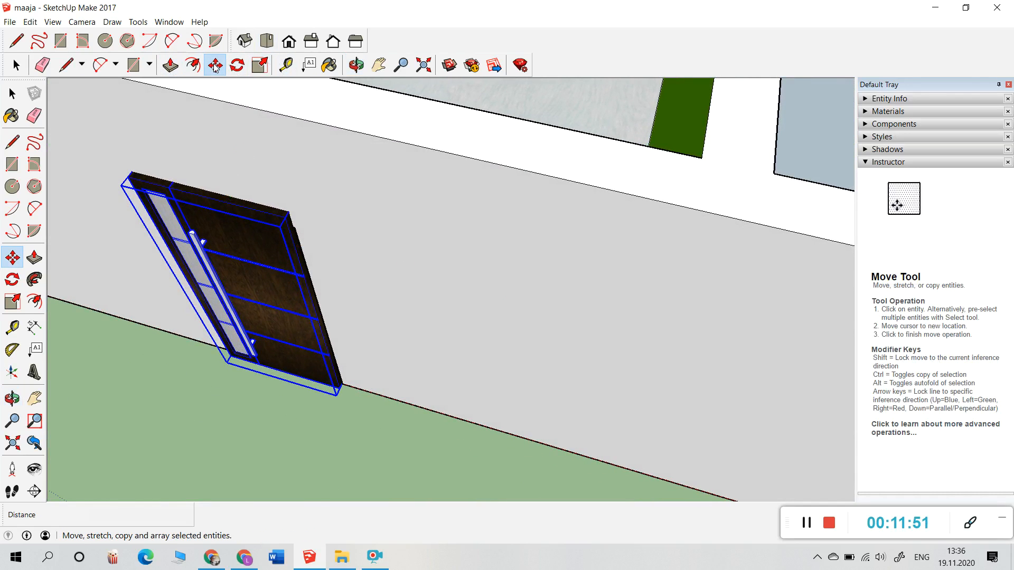
{"action": "left_click", "coordinate": [259, 239]}
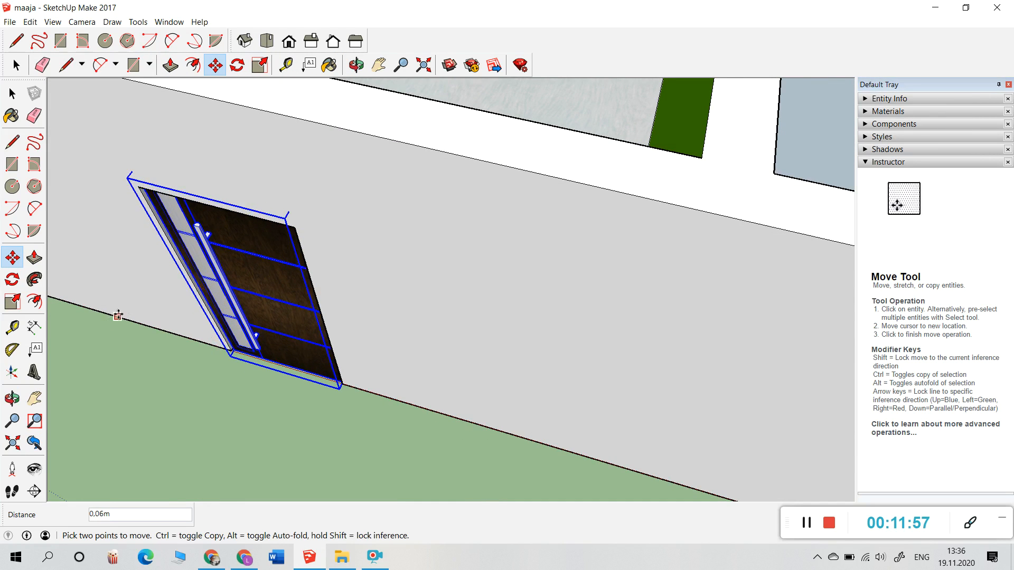
{"action": "left_click", "coordinate": [16, 65]}
{"action": "left_click", "coordinate": [62, 273]}
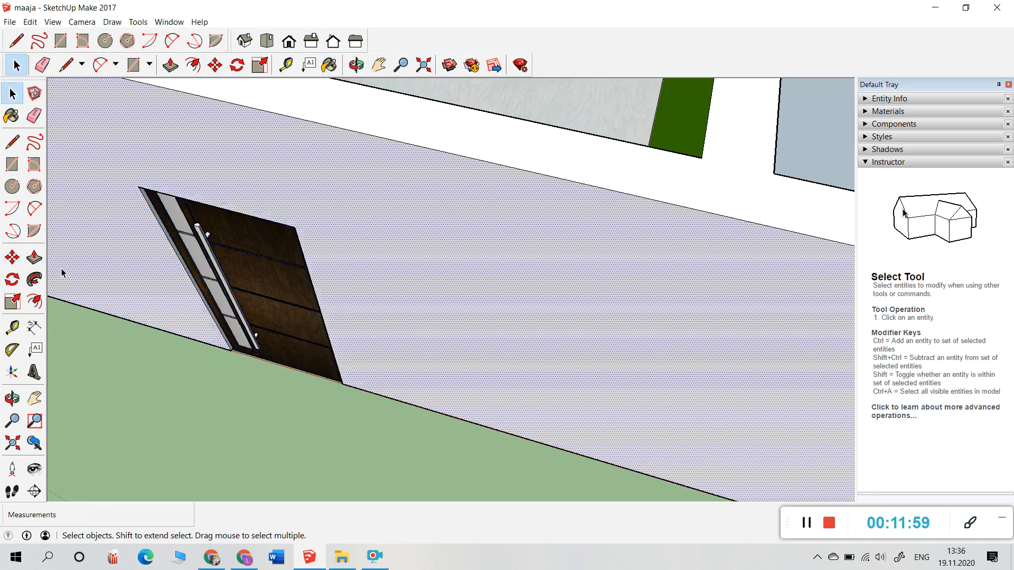
{"action": "left_click", "coordinate": [356, 65]}
{"action": "left_click_drag", "start_coordinate": [385, 273], "coordinate": [227, 279]}
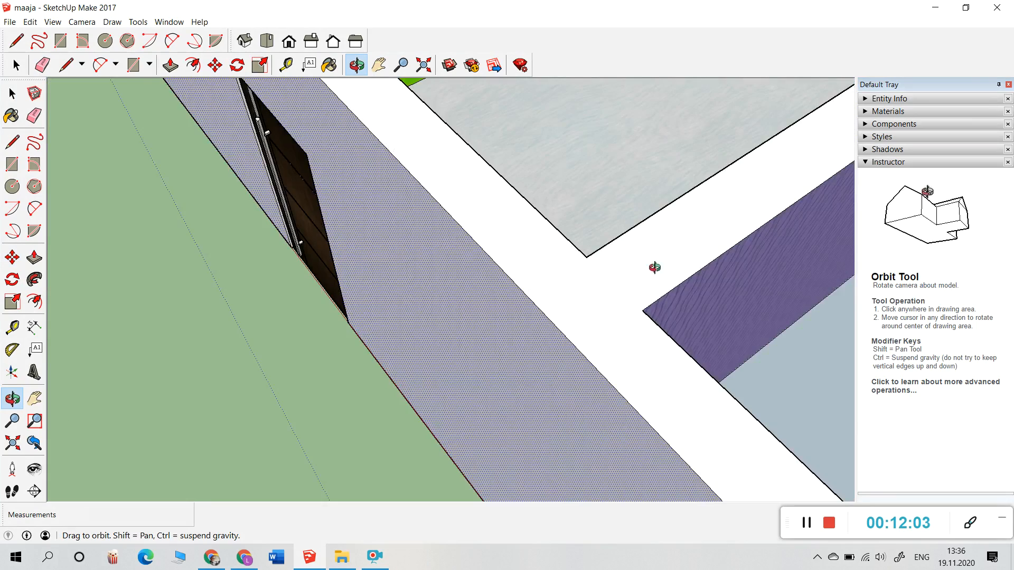
Step: Orbit to look down into the rooms beside the green hallway and reopen 3D Warehouse
{"action": "left_click_drag", "start_coordinate": [654, 268], "coordinate": [369, 321]}
{"action": "left_click_drag", "start_coordinate": [699, 308], "coordinate": [403, 199]}
{"action": "left_click_drag", "start_coordinate": [473, 267], "coordinate": [671, 348]}
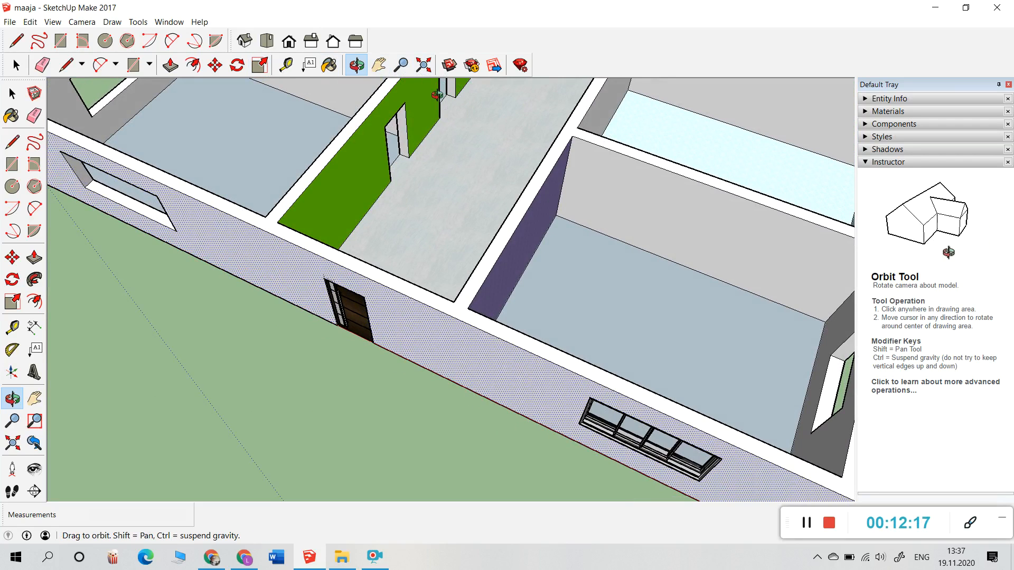
{"action": "left_click", "coordinate": [449, 65]}
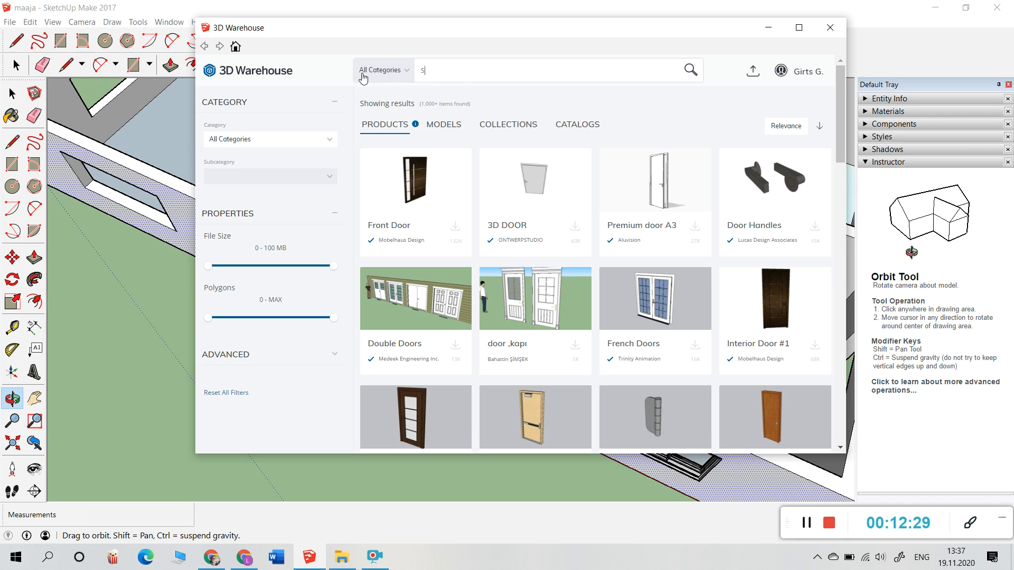
Step: Search 'tv shelf for living room' and load the Encinas TV Stand into the model
{"action": "type", "text": "h"}
{"action": "key", "text": "BackSpace"}
{"action": "key", "text": "BackSpace"}
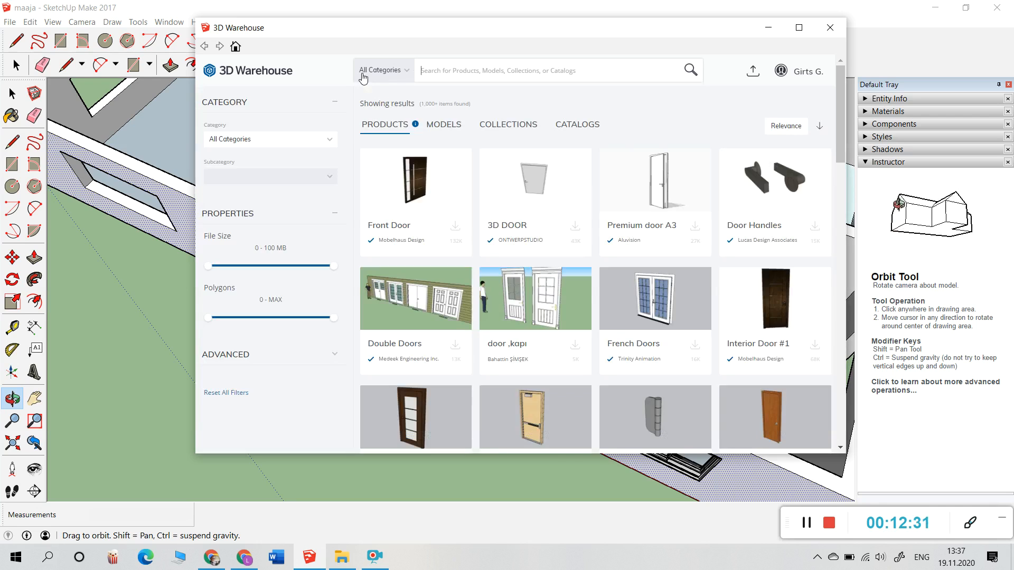
{"action": "type", "text": "TV shelf"}
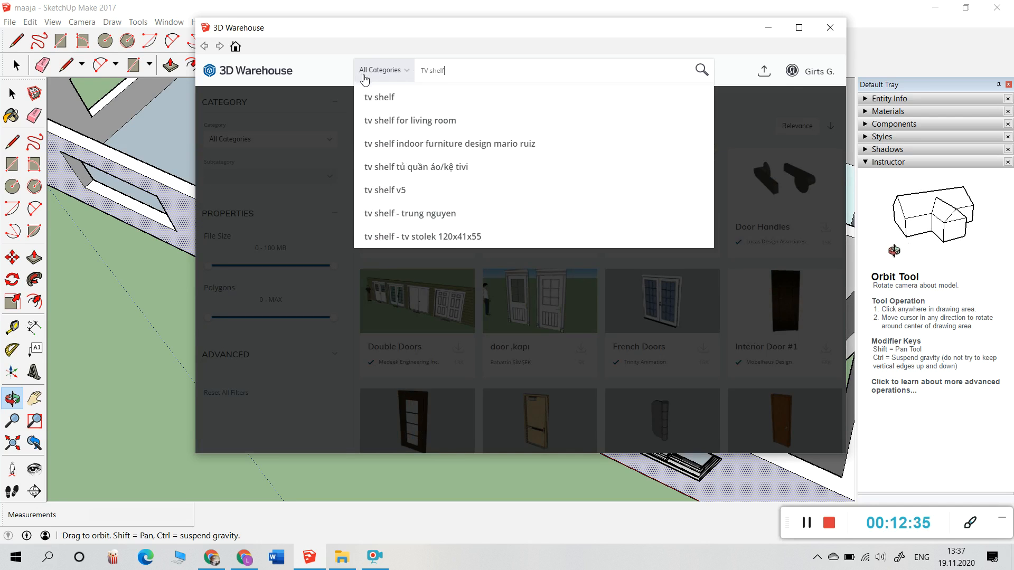
{"action": "left_click", "coordinate": [400, 132]}
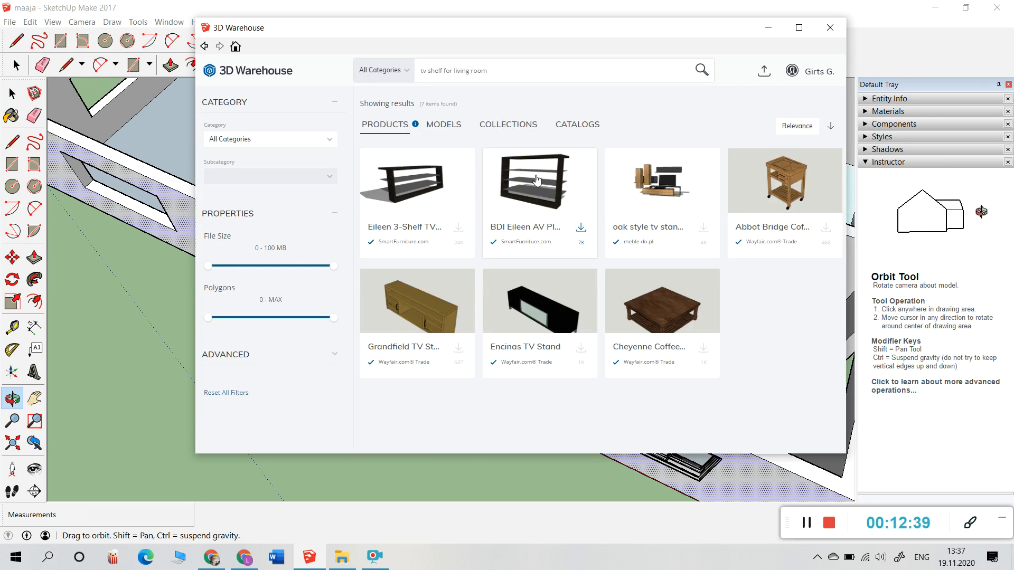
{"action": "left_click", "coordinate": [540, 317]}
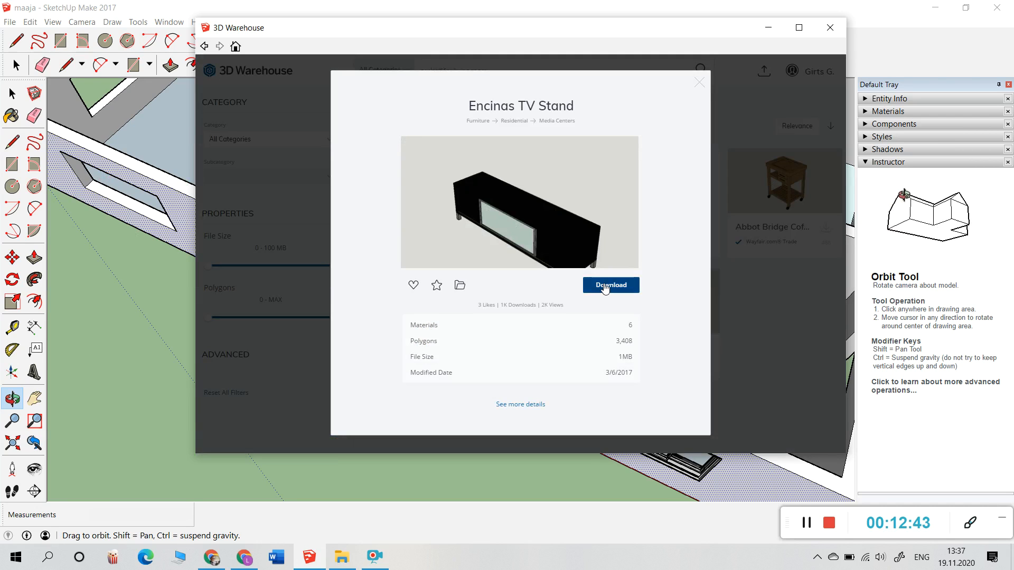
{"action": "left_click", "coordinate": [605, 285]}
{"action": "left_click", "coordinate": [465, 273]}
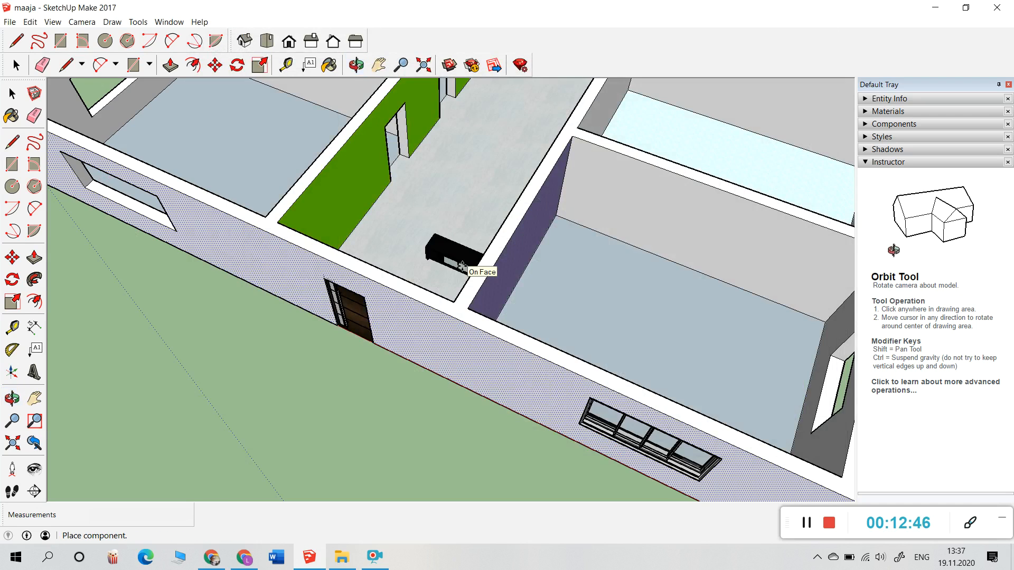
Step: Place the Encinas TV Stand on the living-room floor against the back wall, then deselect it
{"action": "scroll", "coordinate": [444, 210], "scroll_direction": "down", "scroll_amount": 5}
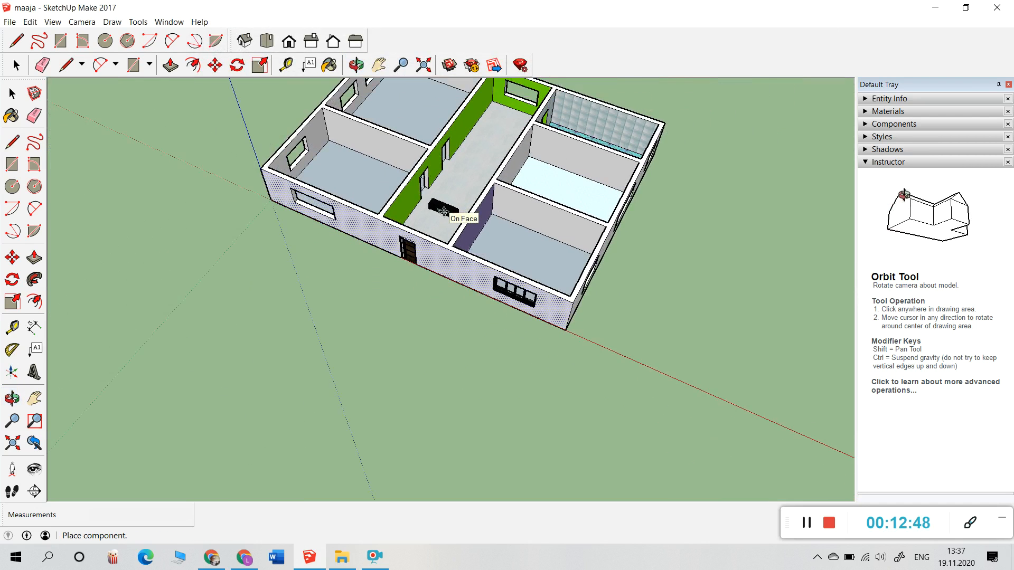
{"action": "scroll", "coordinate": [444, 210], "scroll_direction": "down", "scroll_amount": 2}
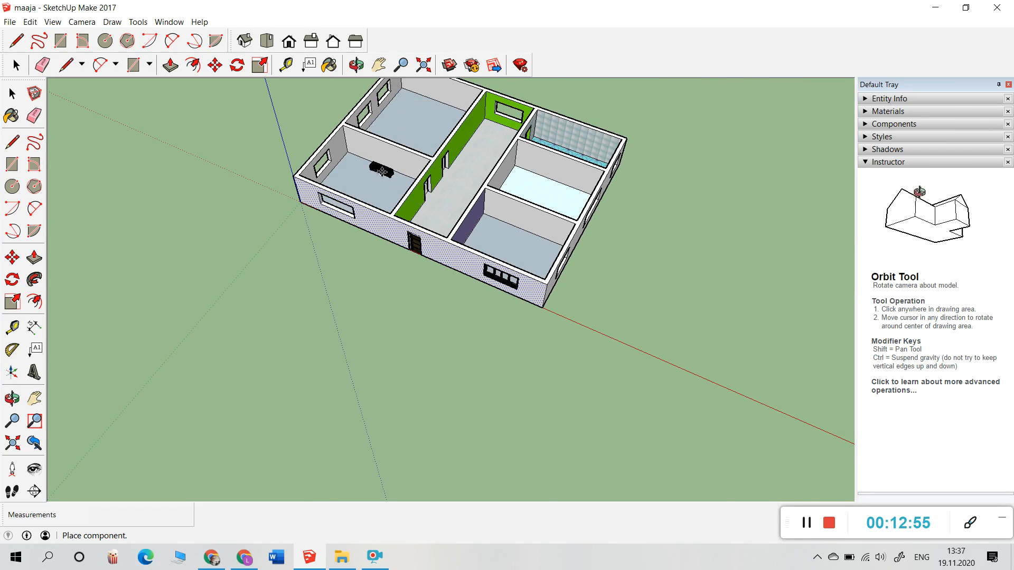
{"action": "scroll", "coordinate": [383, 171], "scroll_direction": "up", "scroll_amount": 10}
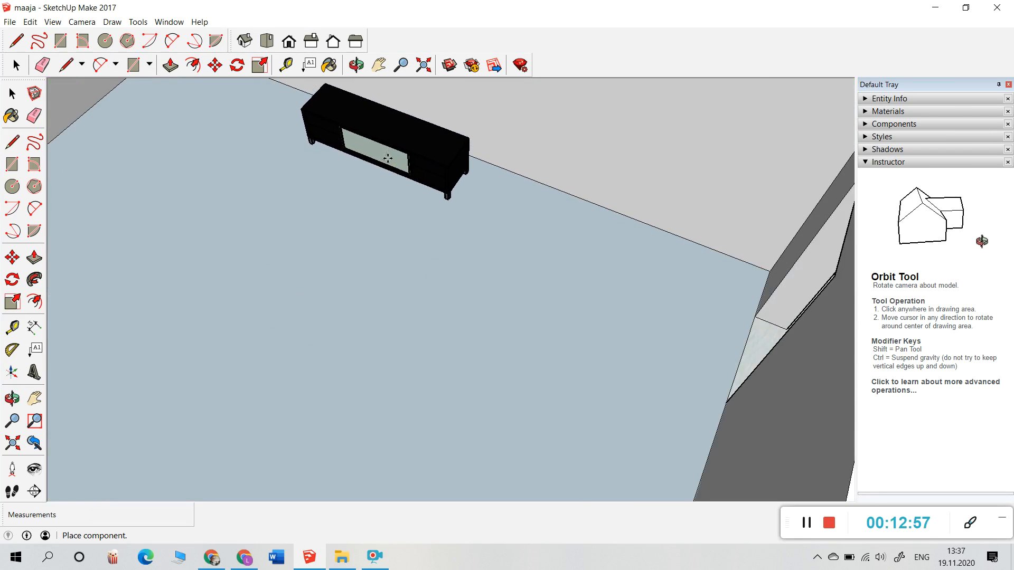
{"action": "left_click", "coordinate": [391, 152]}
{"action": "key", "text": "m"}
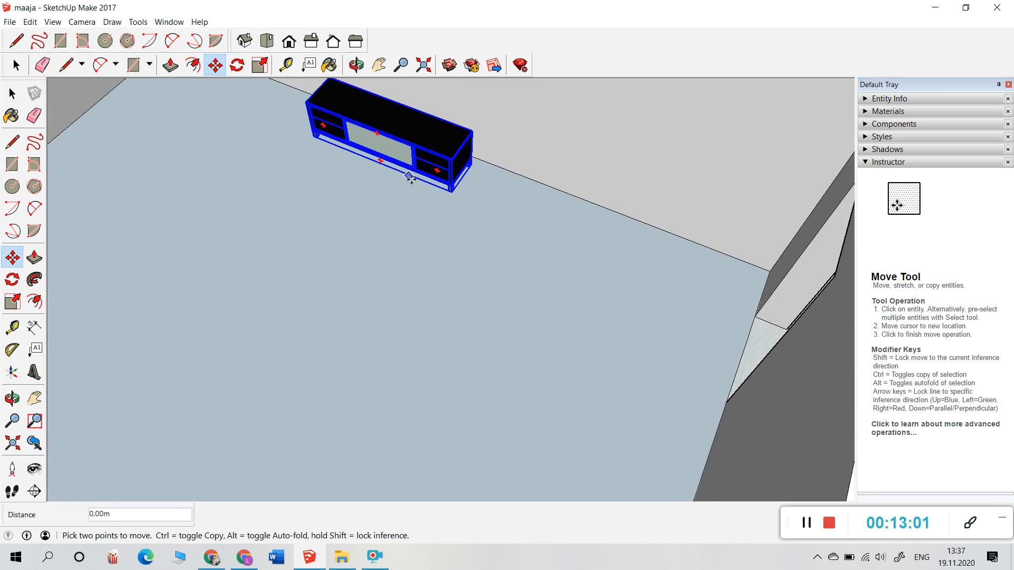
{"action": "left_click", "coordinate": [15, 64]}
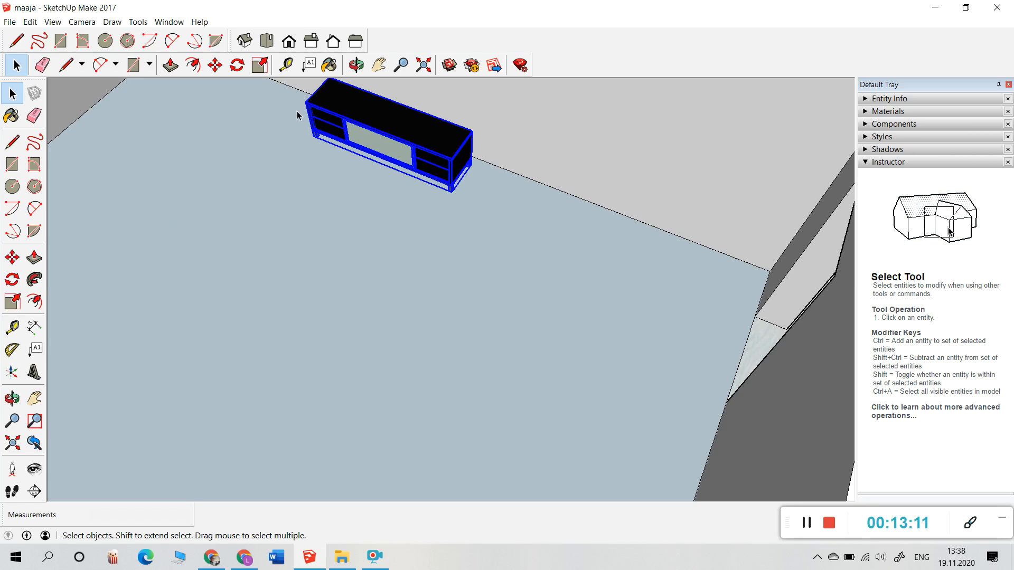
{"action": "left_click", "coordinate": [239, 124]}
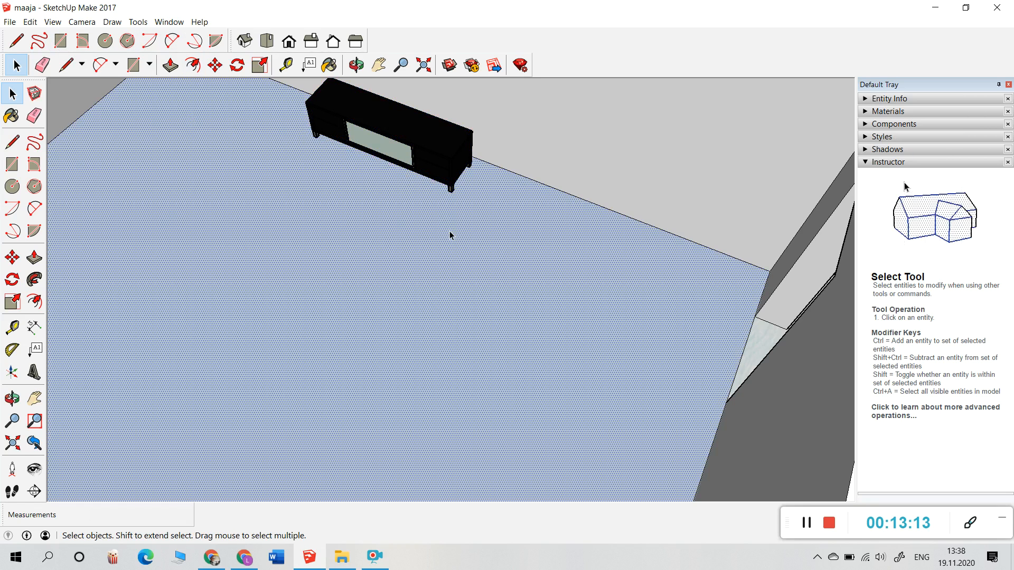
{"action": "scroll", "coordinate": [375, 187], "scroll_direction": "down", "scroll_amount": 6}
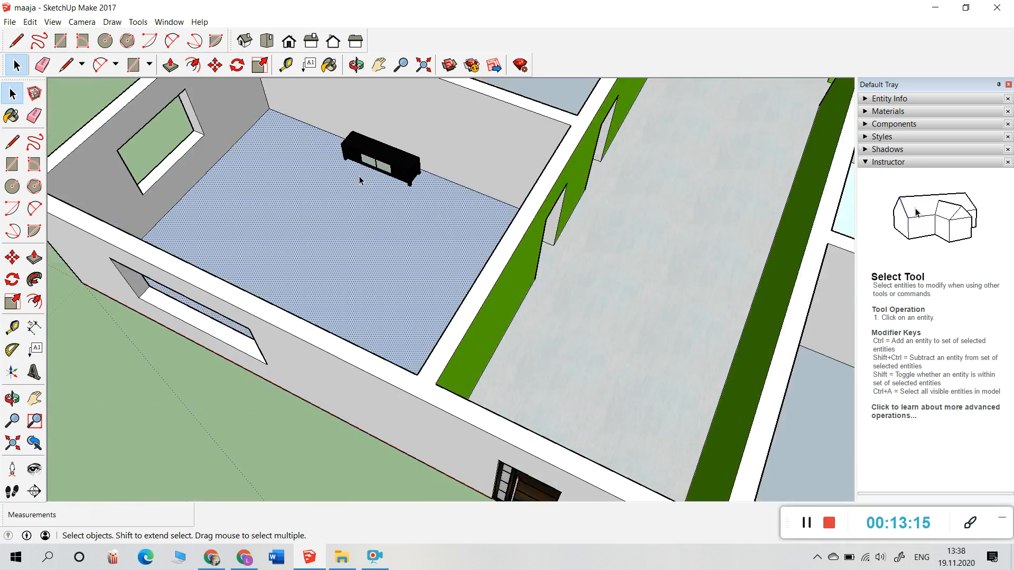
Step: Search 3D Warehouse for 'tv' and start downloading the samsung tv model
{"action": "scroll", "coordinate": [344, 123], "scroll_direction": "up", "scroll_amount": 6}
{"action": "scroll", "coordinate": [309, 148], "scroll_direction": "down", "scroll_amount": 2}
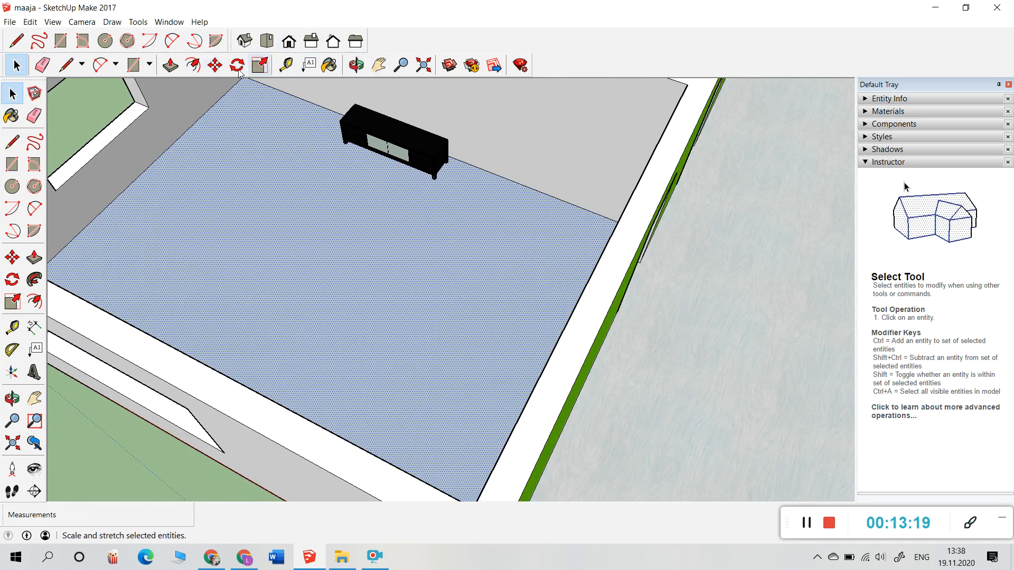
{"action": "left_click", "coordinate": [454, 70]}
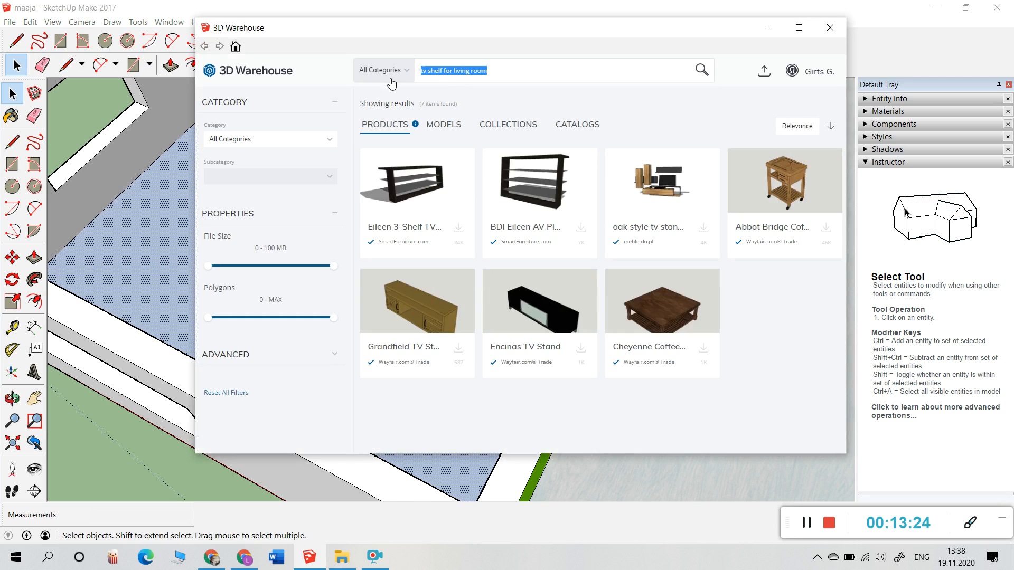
{"action": "type", "text": "tv"}
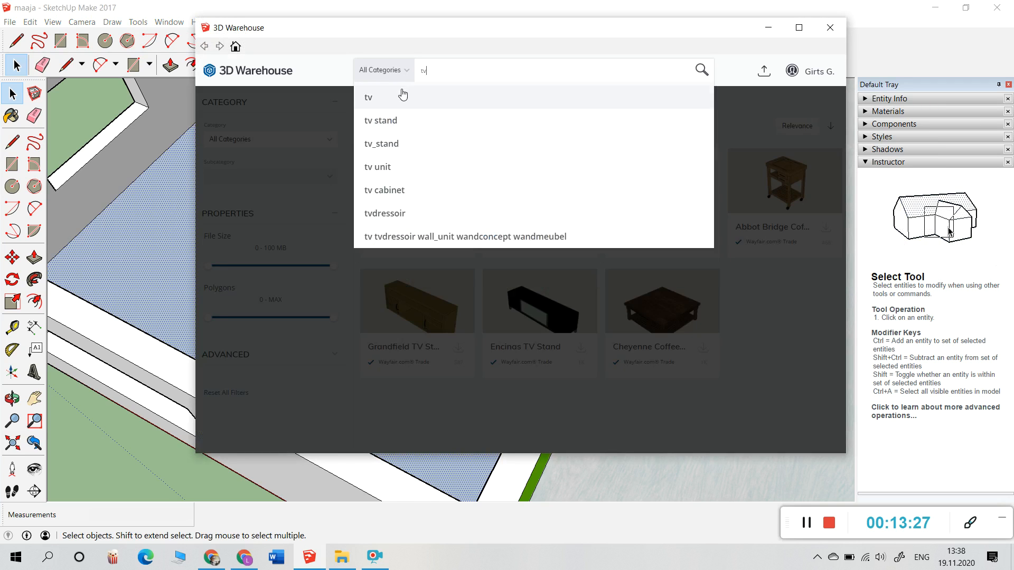
{"action": "left_click", "coordinate": [408, 97]}
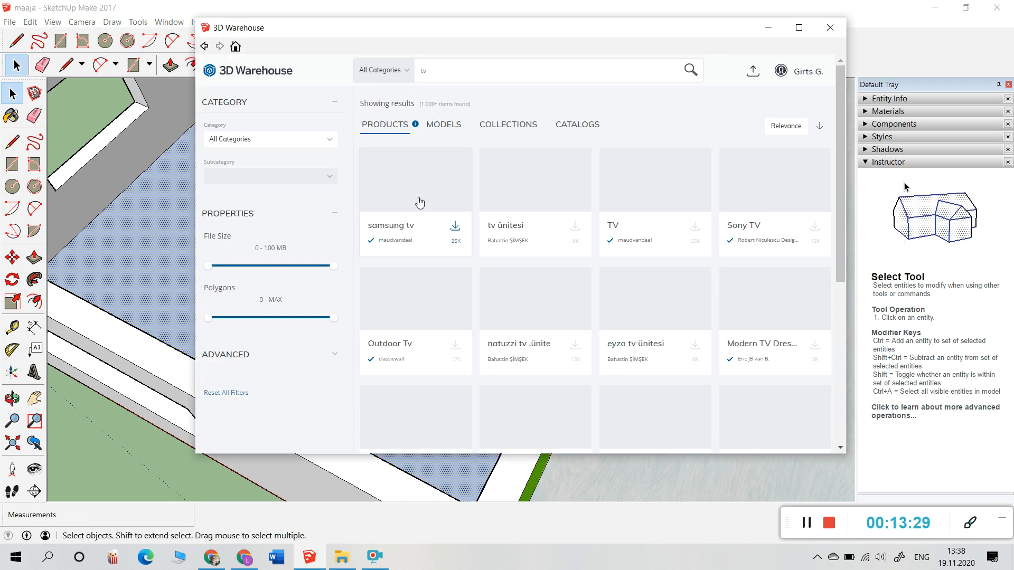
{"action": "left_click", "coordinate": [455, 229]}
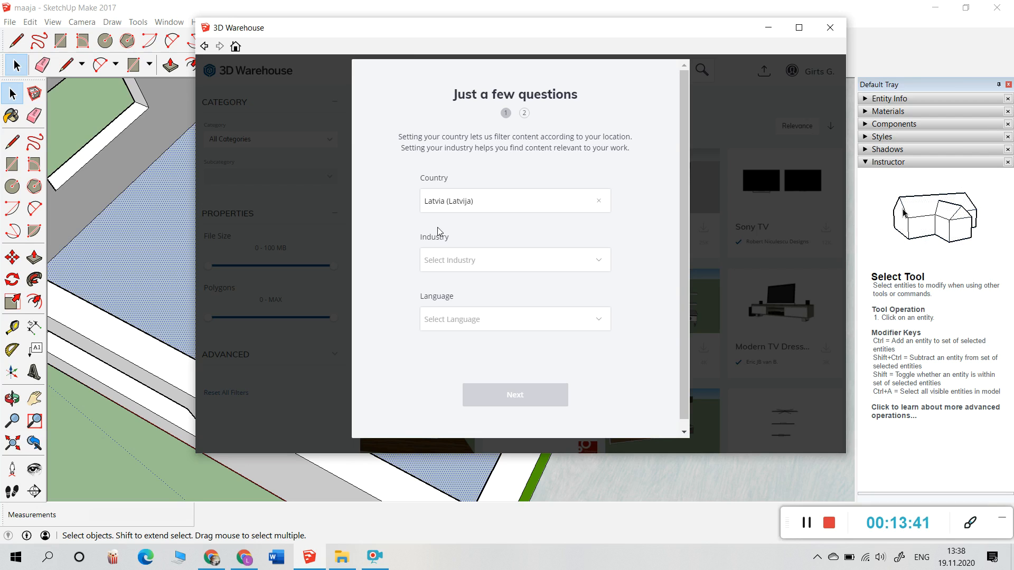
Step: Set the profile industry to Education - Instructor and language to English, then continue
{"action": "left_click", "coordinate": [600, 264]}
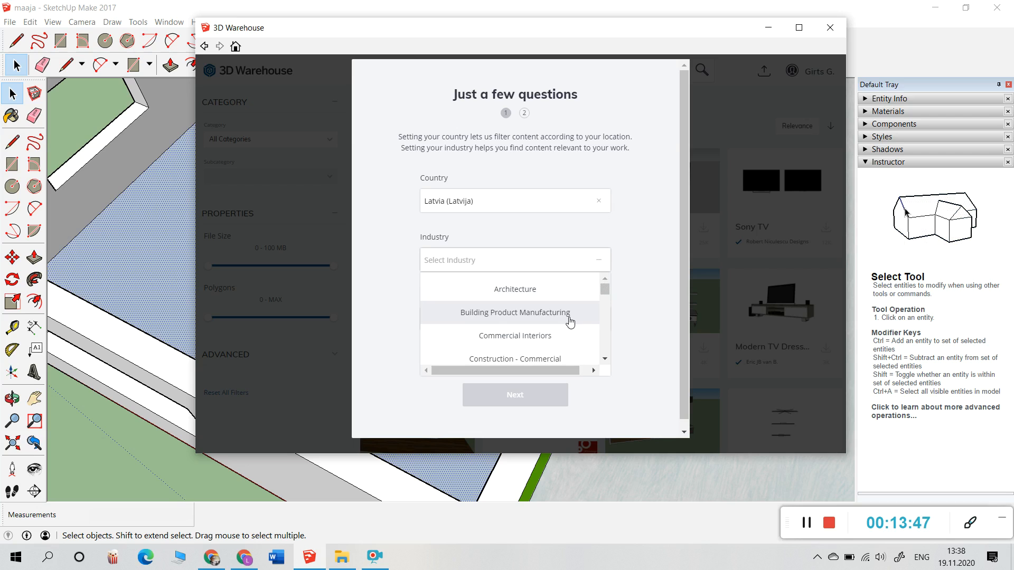
{"action": "scroll", "coordinate": [570, 322], "scroll_direction": "down", "scroll_amount": 2}
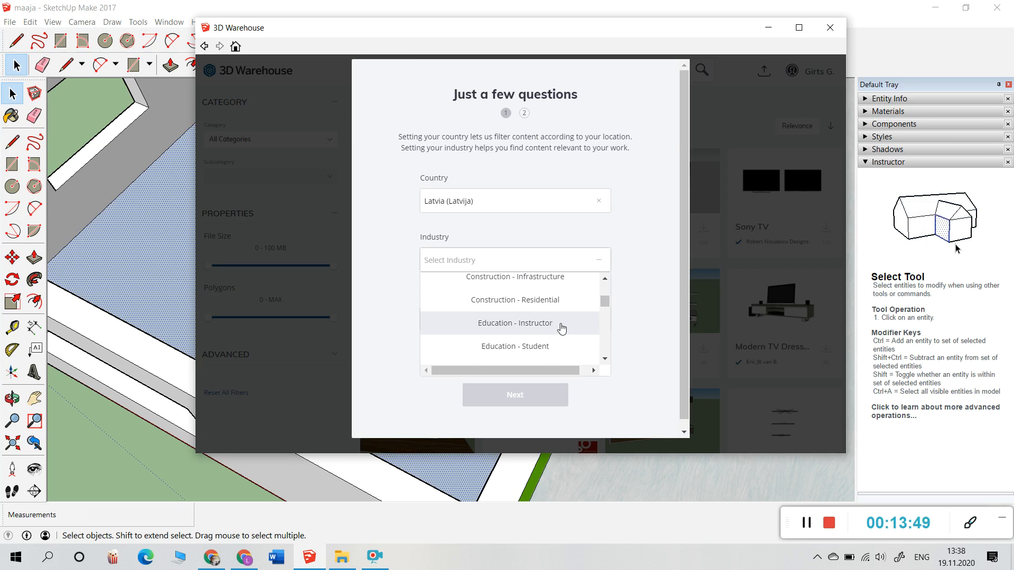
{"action": "left_click", "coordinate": [550, 329]}
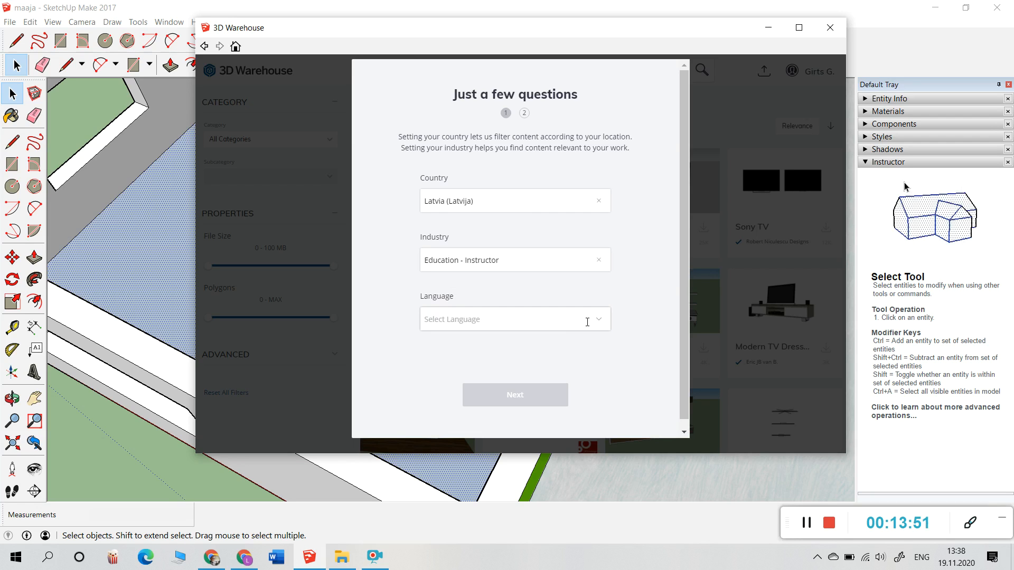
{"action": "left_click", "coordinate": [605, 322]}
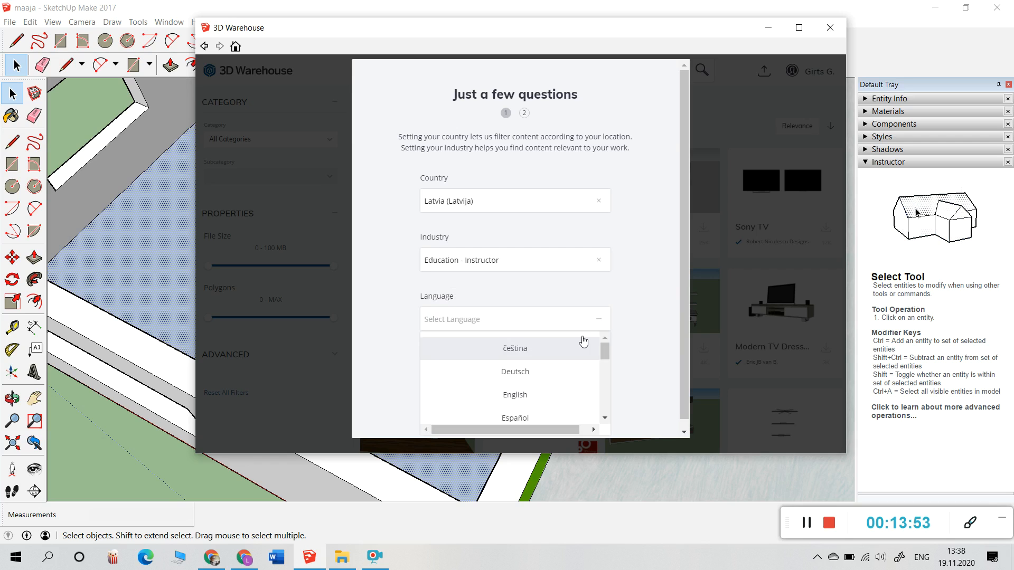
{"action": "scroll", "coordinate": [548, 373], "scroll_direction": "down", "scroll_amount": 5}
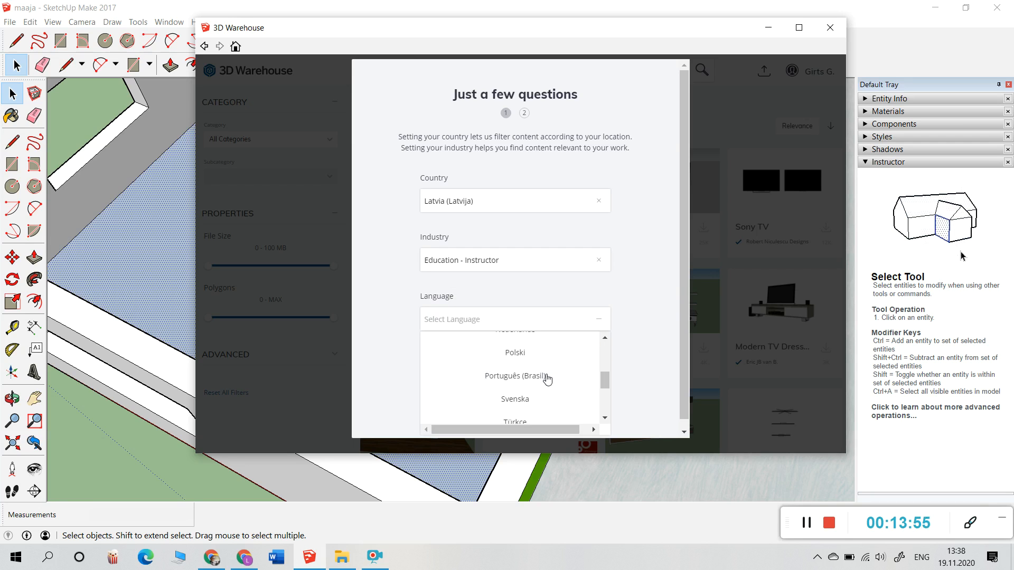
{"action": "scroll", "coordinate": [547, 381], "scroll_direction": "down", "scroll_amount": 4}
{"action": "scroll", "coordinate": [548, 378], "scroll_direction": "up", "scroll_amount": 5}
{"action": "scroll", "coordinate": [545, 378], "scroll_direction": "up", "scroll_amount": 2}
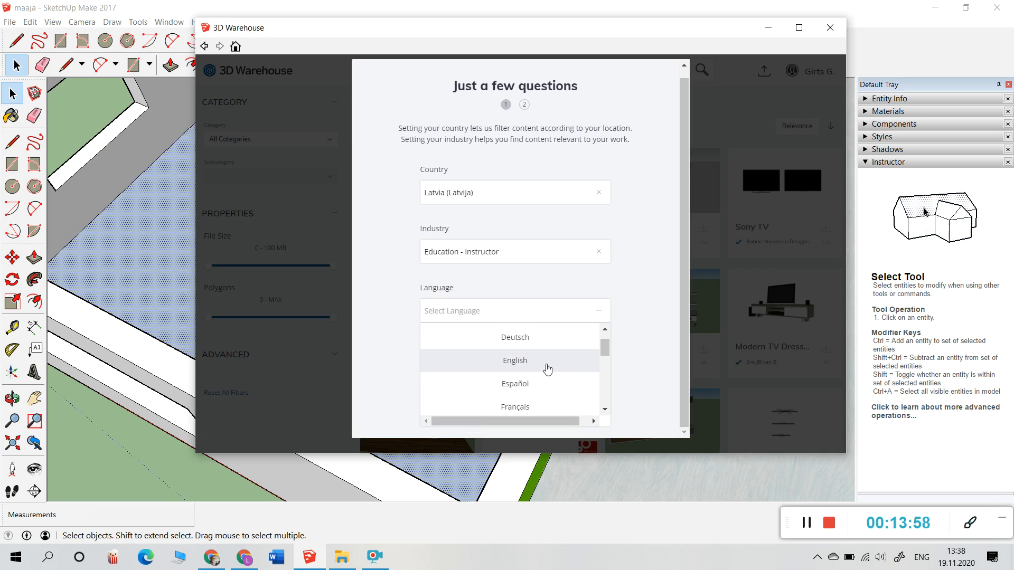
{"action": "left_click", "coordinate": [546, 363]}
{"action": "left_click", "coordinate": [542, 390]}
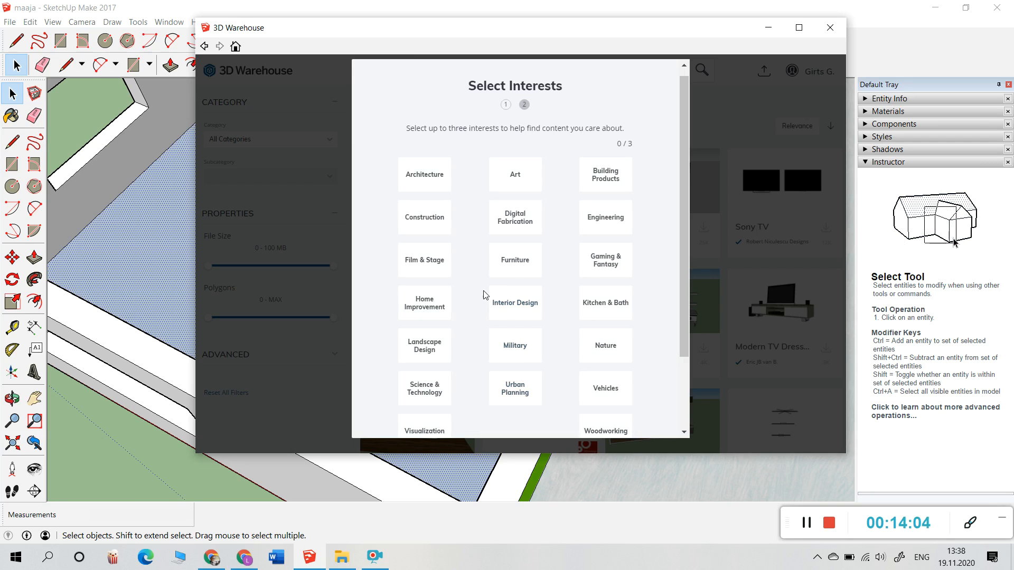
Step: Choose Woodworking as an interest and finish the 3D Warehouse profile questionnaire
{"action": "scroll", "coordinate": [605, 217], "scroll_direction": "down", "scroll_amount": 2}
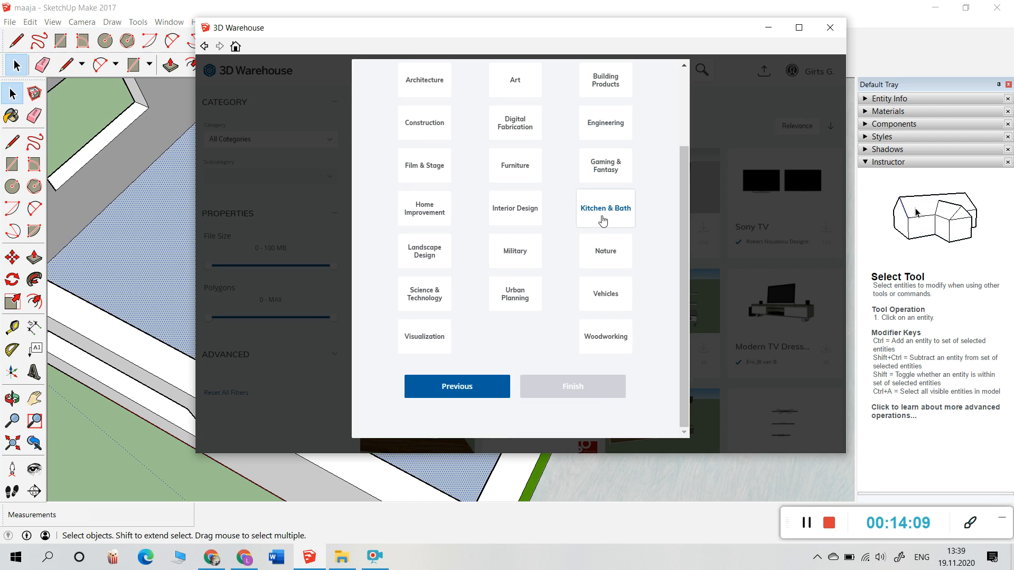
{"action": "left_click", "coordinate": [606, 338]}
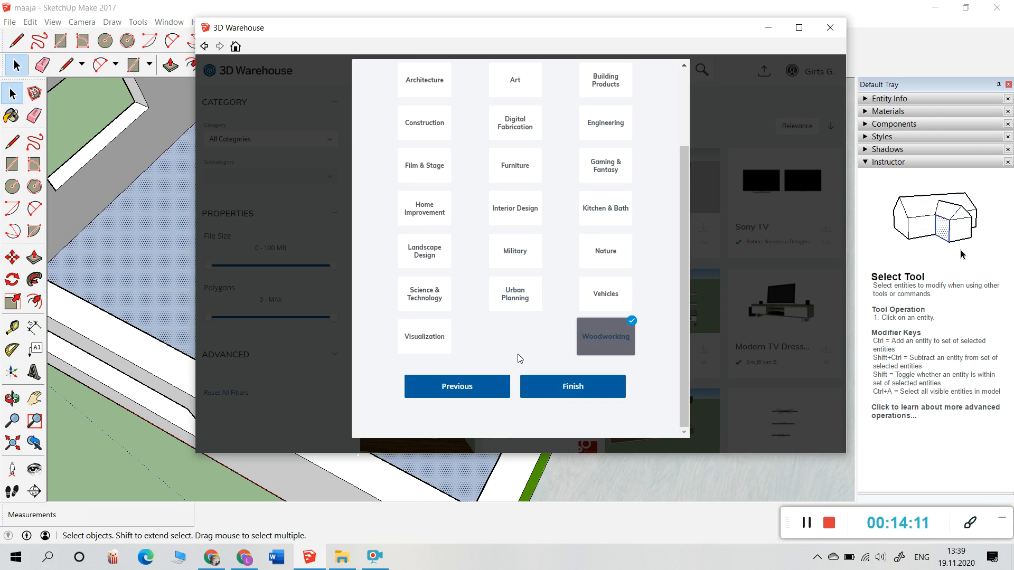
{"action": "left_click", "coordinate": [549, 391]}
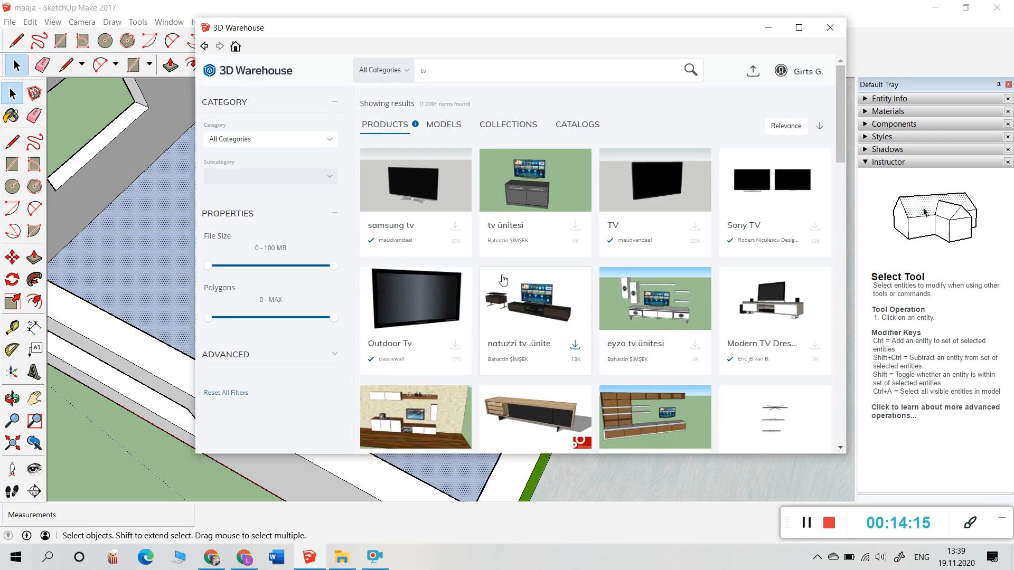
Step: Load the samsung tv model into the scene and set it on top of the black TV stand
{"action": "left_click", "coordinate": [454, 228]}
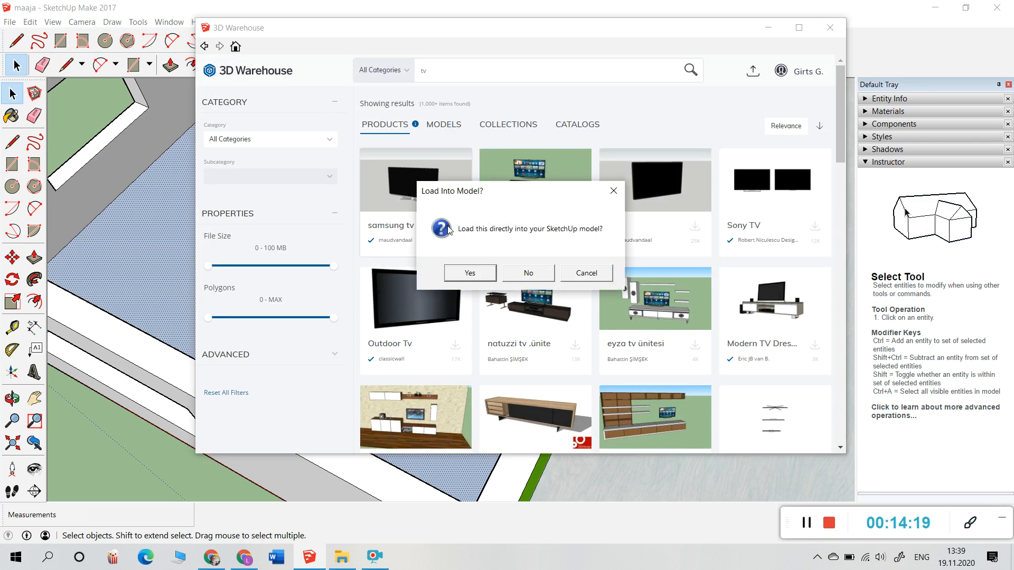
{"action": "left_click", "coordinate": [473, 275]}
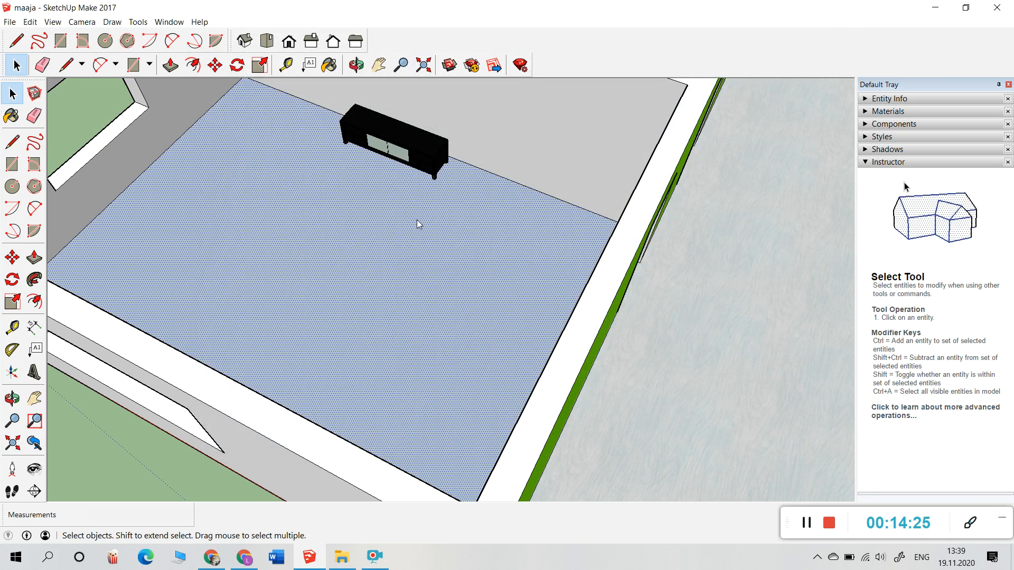
{"action": "scroll", "coordinate": [417, 230], "scroll_direction": "down", "scroll_amount": 1}
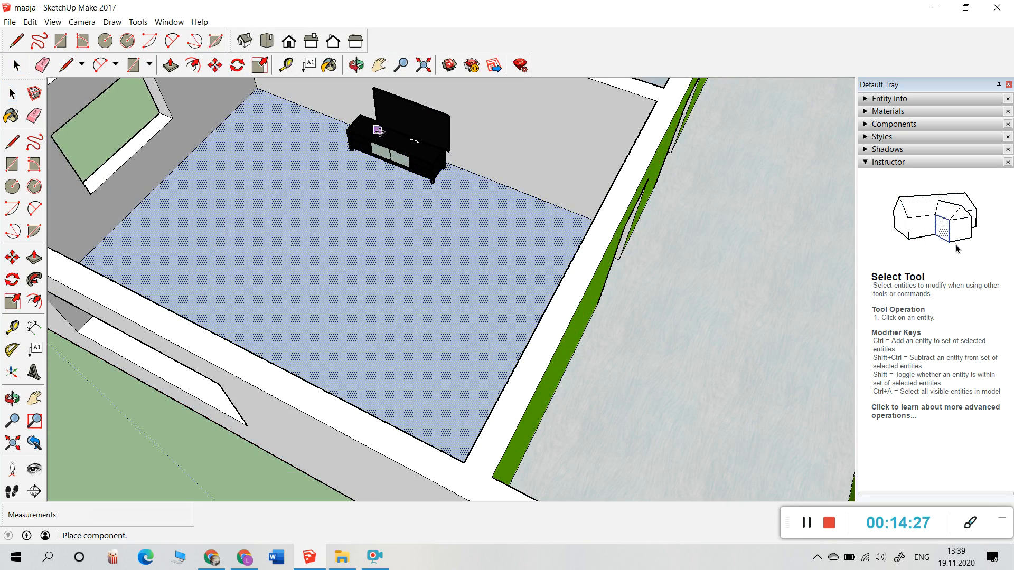
{"action": "left_click", "coordinate": [360, 130]}
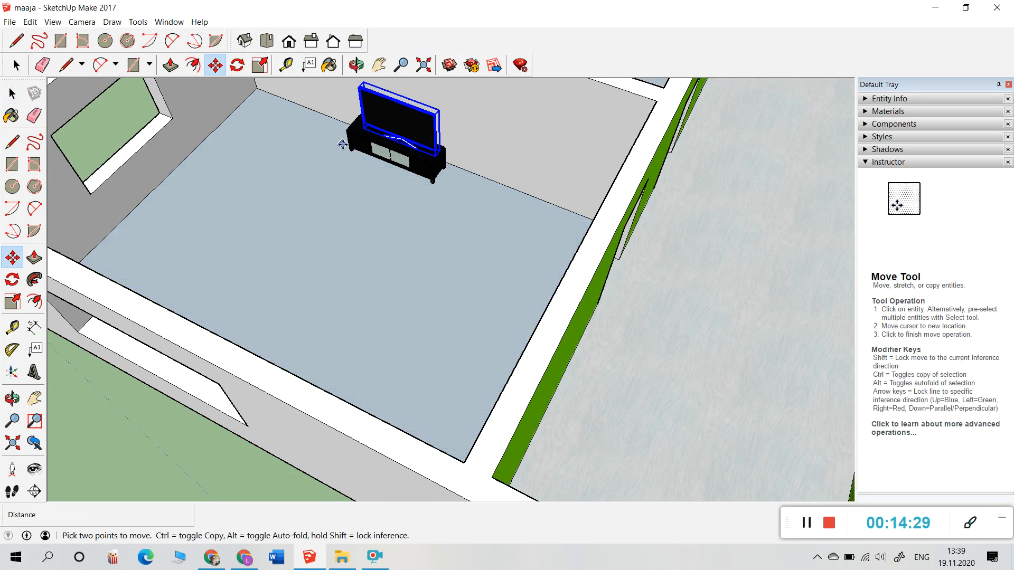
Step: Orbit and zoom to a low front view to inspect the TV on the stand
{"action": "left_click", "coordinate": [357, 64]}
{"action": "left_click_drag", "start_coordinate": [350, 233], "coordinate": [570, 289]}
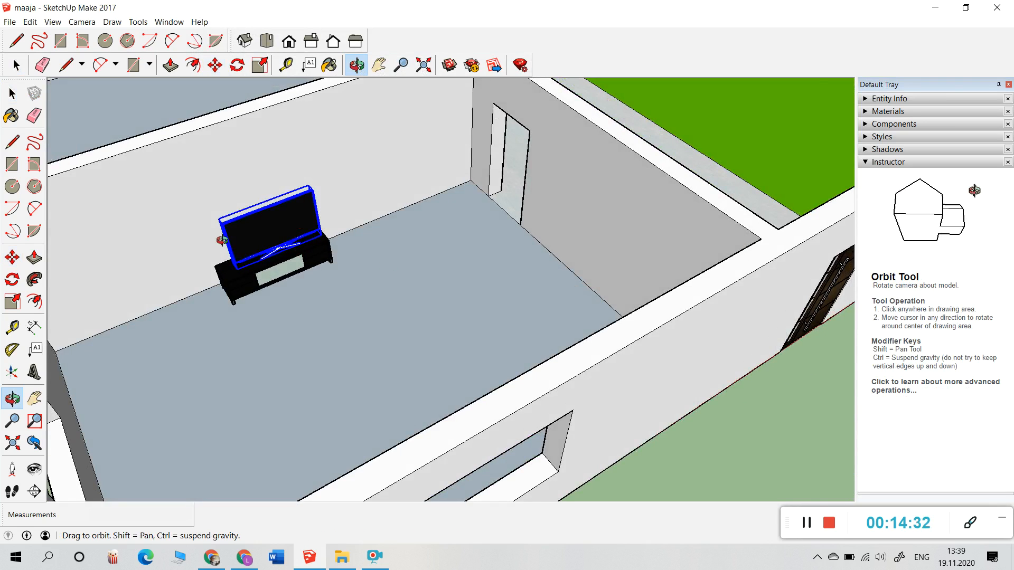
{"action": "scroll", "coordinate": [222, 240], "scroll_direction": "up", "scroll_amount": 5}
{"action": "left_click_drag", "start_coordinate": [448, 385], "coordinate": [475, 355]}
{"action": "scroll", "coordinate": [476, 355], "scroll_direction": "down", "scroll_amount": 3}
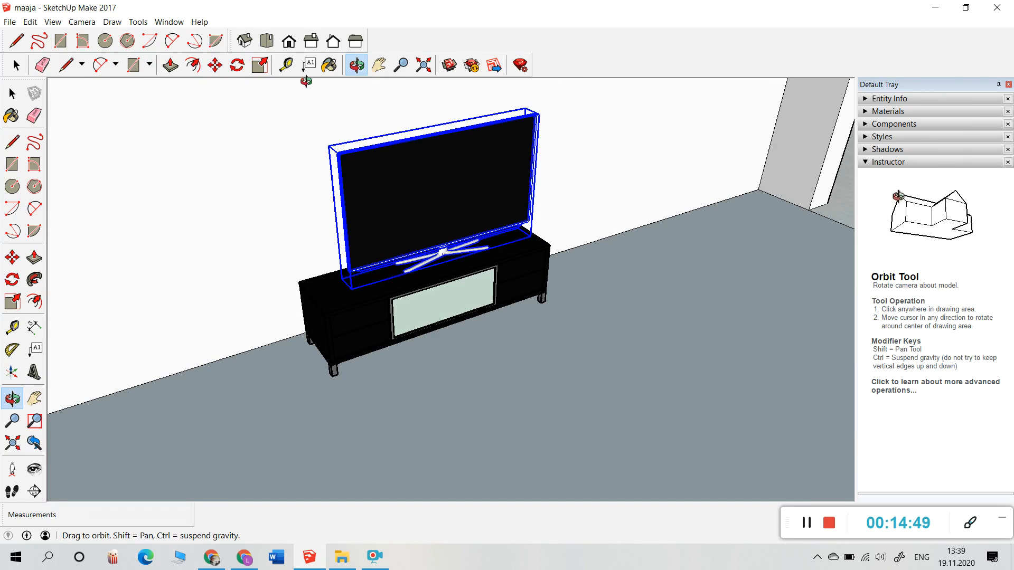
Step: Move the TV 0.12 m left to centre it on the stand, deselect it, and zoom out
{"action": "left_click", "coordinate": [214, 66]}
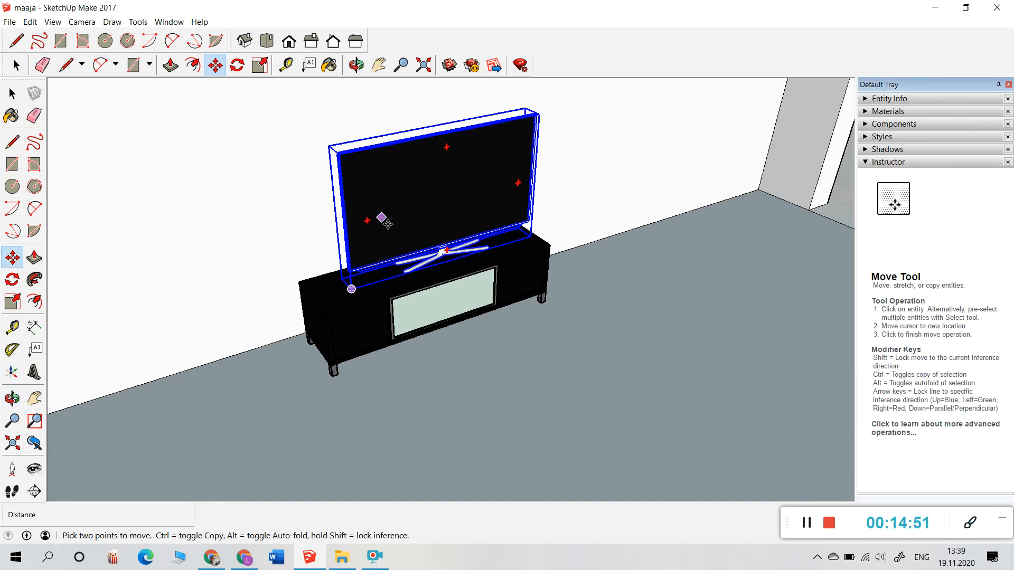
{"action": "left_click", "coordinate": [380, 219]}
{"action": "left_click", "coordinate": [375, 226]}
{"action": "key", "text": "space"}
{"action": "left_click", "coordinate": [81, 181]}
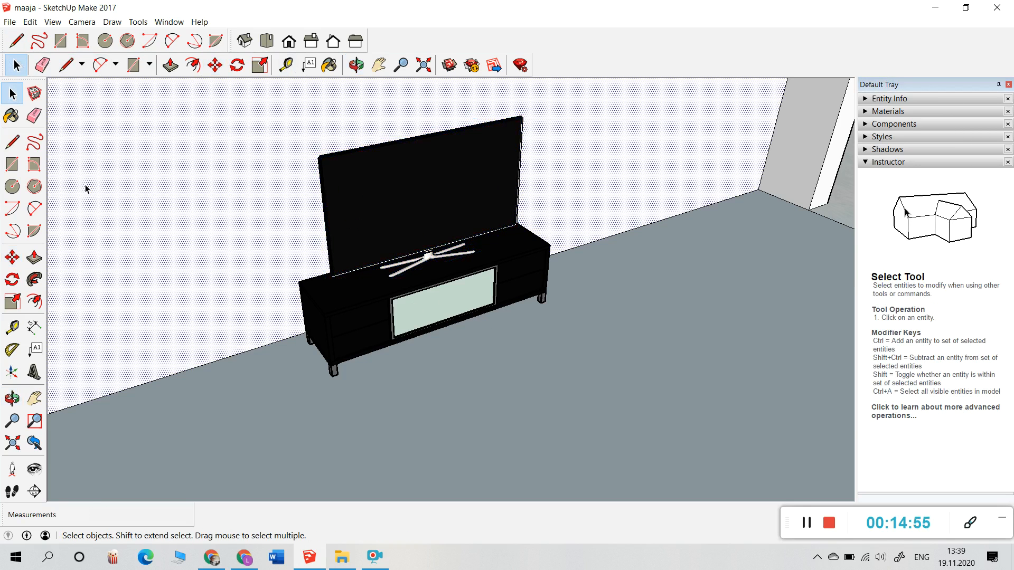
{"action": "scroll", "coordinate": [581, 323], "scroll_direction": "down", "scroll_amount": 5}
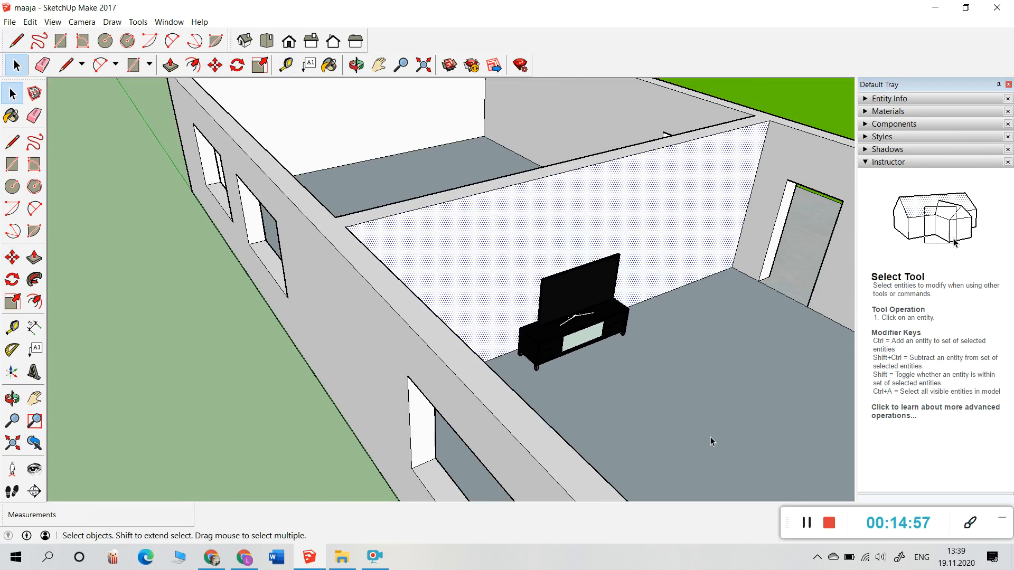
{"action": "scroll", "coordinate": [412, 319], "scroll_direction": "up", "scroll_amount": 3}
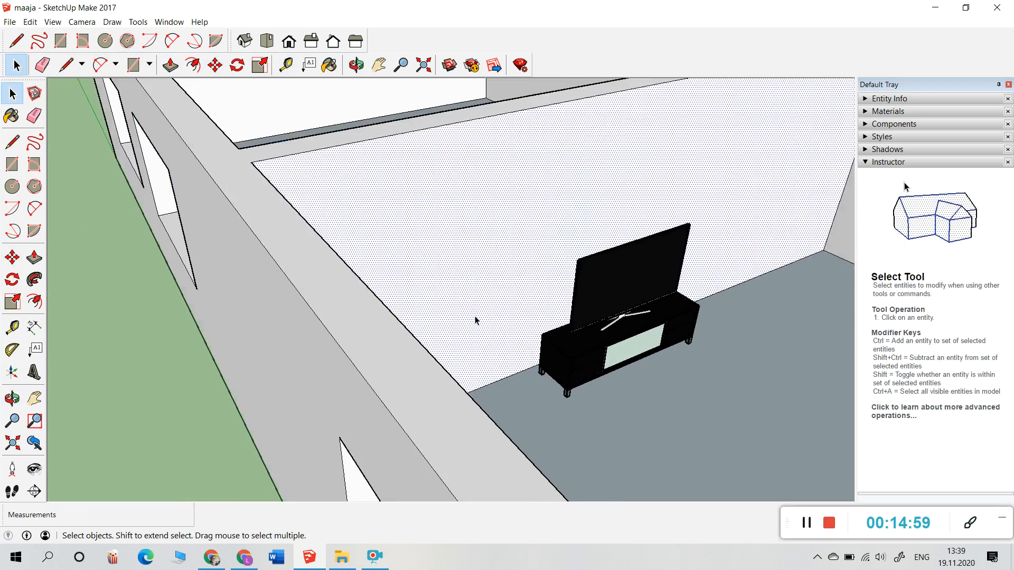
{"action": "scroll", "coordinate": [448, 324], "scroll_direction": "down", "scroll_amount": 6}
{"action": "scroll", "coordinate": [445, 322], "scroll_direction": "down", "scroll_amount": 3}
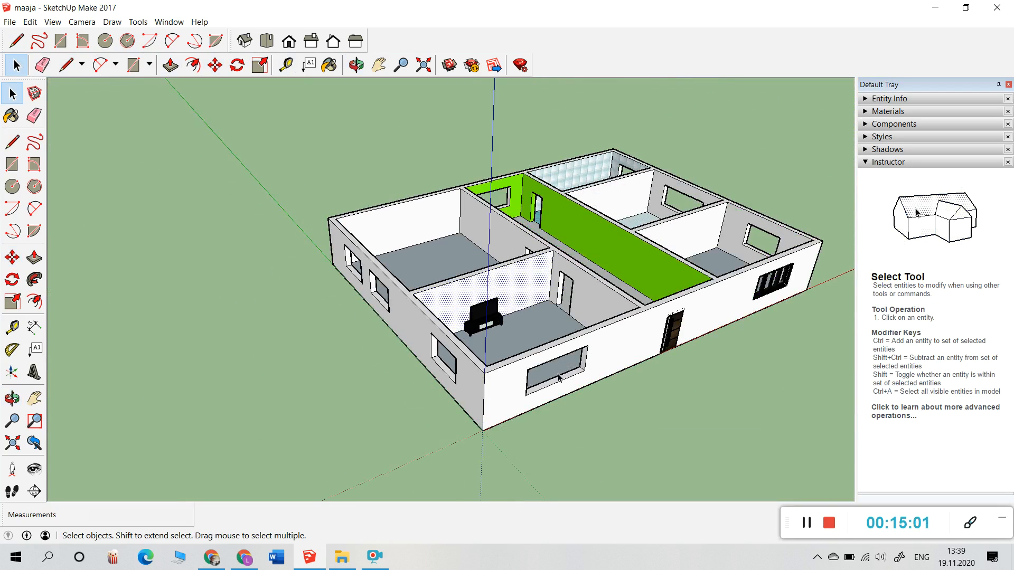
{"action": "left_click", "coordinate": [11, 22]}
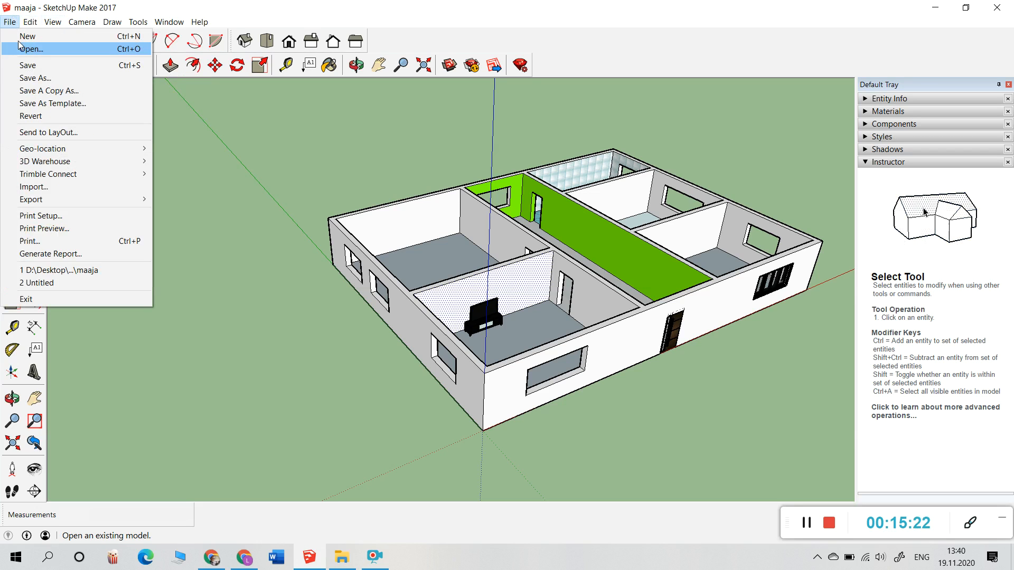
Step: Save a copy named 'maaja 8a' as a SketchUp Version 2016 (*.skp) file
{"action": "left_click", "coordinate": [35, 77]}
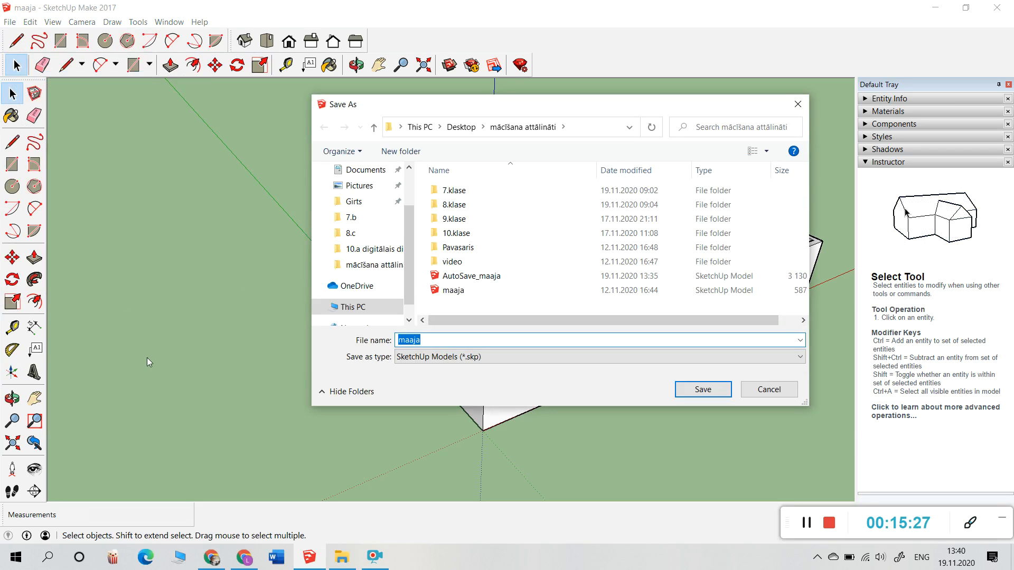
{"action": "left_click", "coordinate": [438, 338]}
{"action": "type", "text": "8a"}
{"action": "left_click", "coordinate": [802, 358]}
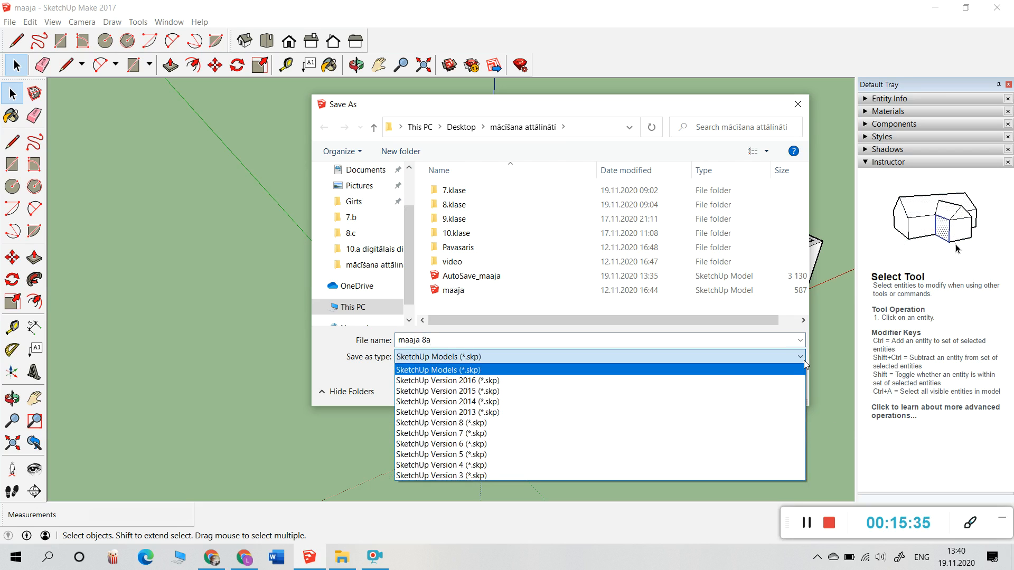
{"action": "left_click", "coordinate": [659, 381]}
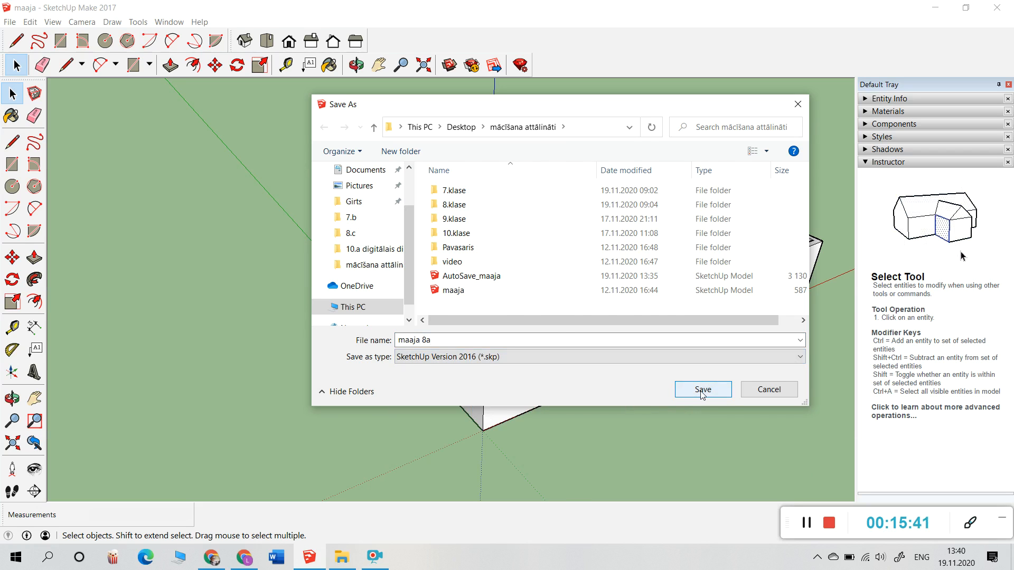
{"action": "left_click", "coordinate": [703, 390]}
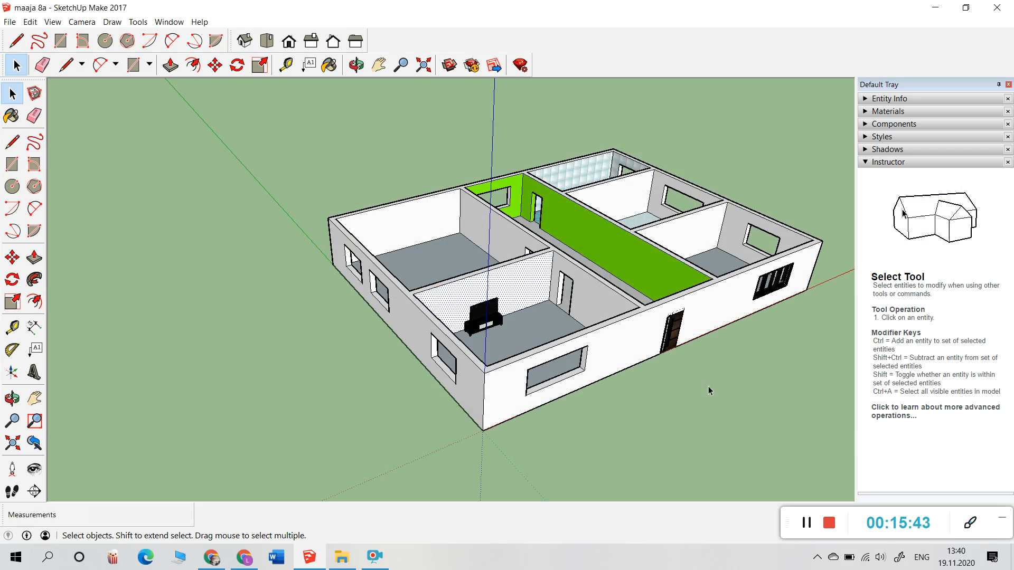
Step: In E-klase, open the 8.a Mājturība un tehnoloģijas - 2 class journal
{"action": "left_click", "coordinate": [936, 9]}
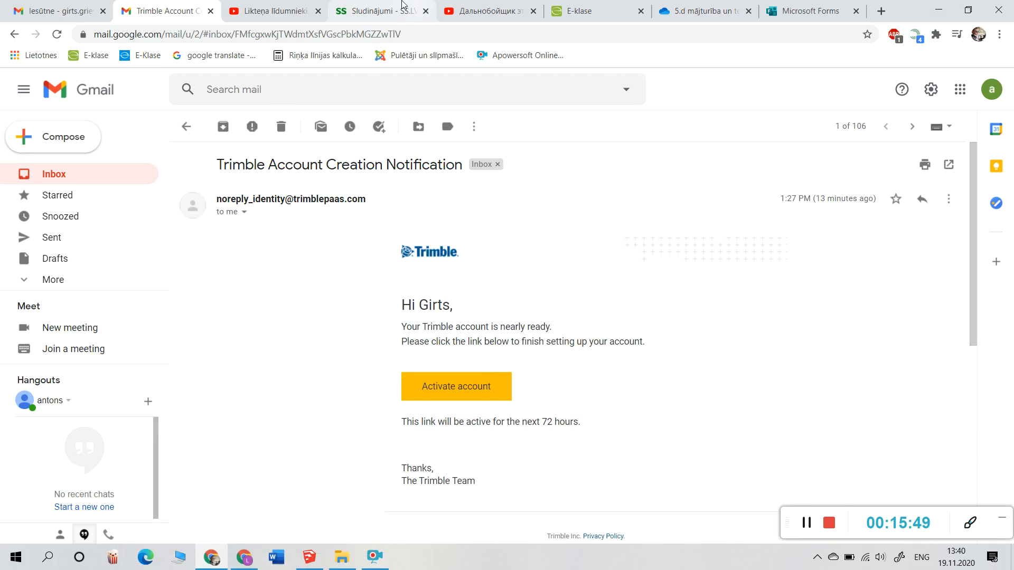
{"action": "left_click", "coordinate": [592, 11]}
{"action": "left_click", "coordinate": [182, 128]}
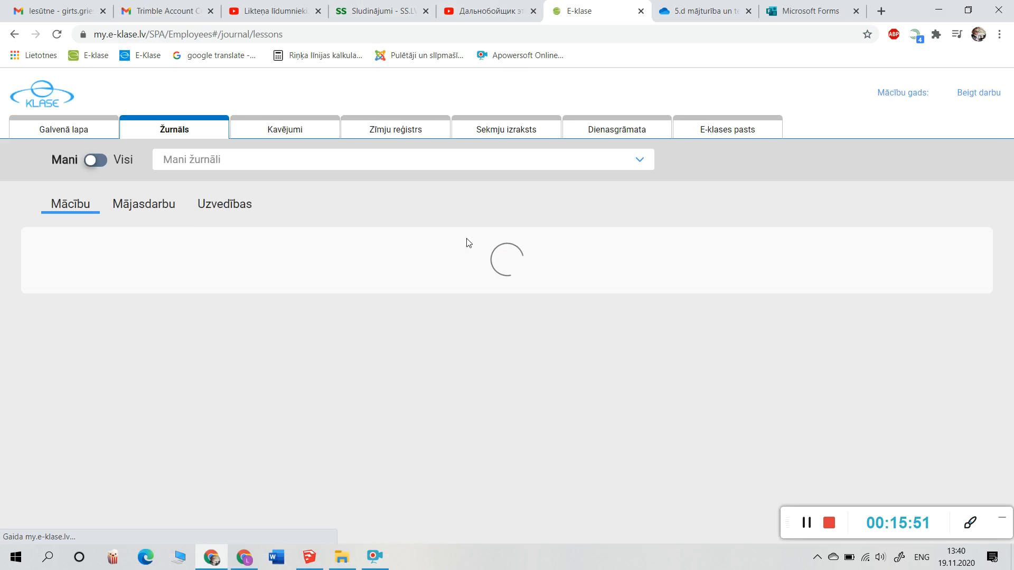
{"action": "left_click", "coordinate": [506, 158]}
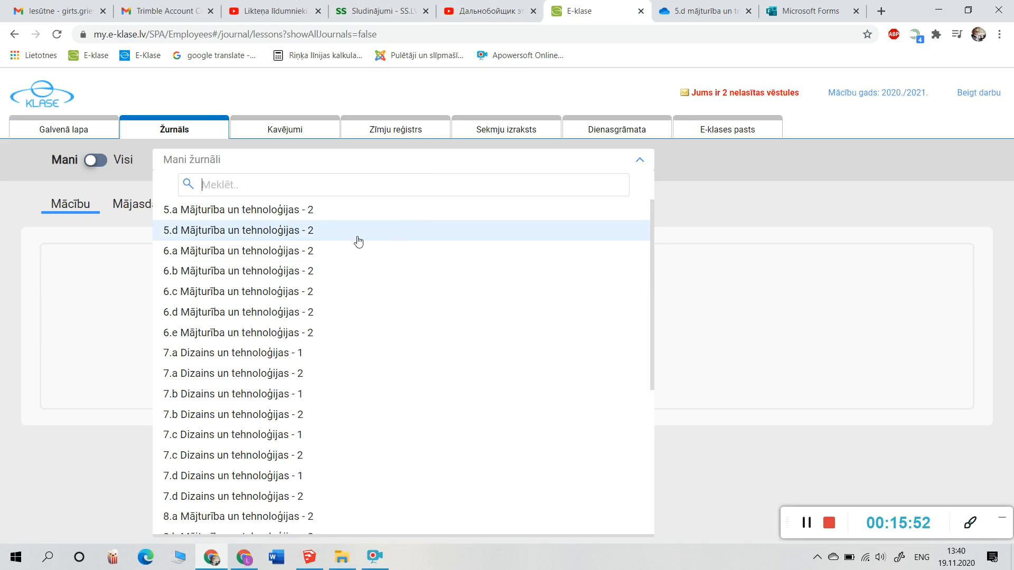
{"action": "scroll", "coordinate": [272, 355], "scroll_direction": "down", "scroll_amount": 4}
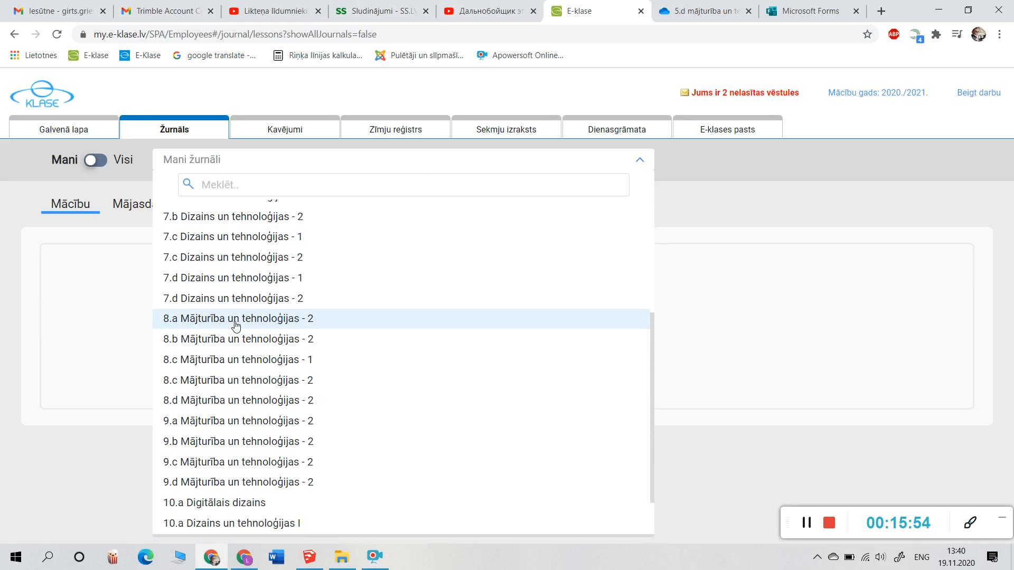
{"action": "left_click", "coordinate": [236, 319]}
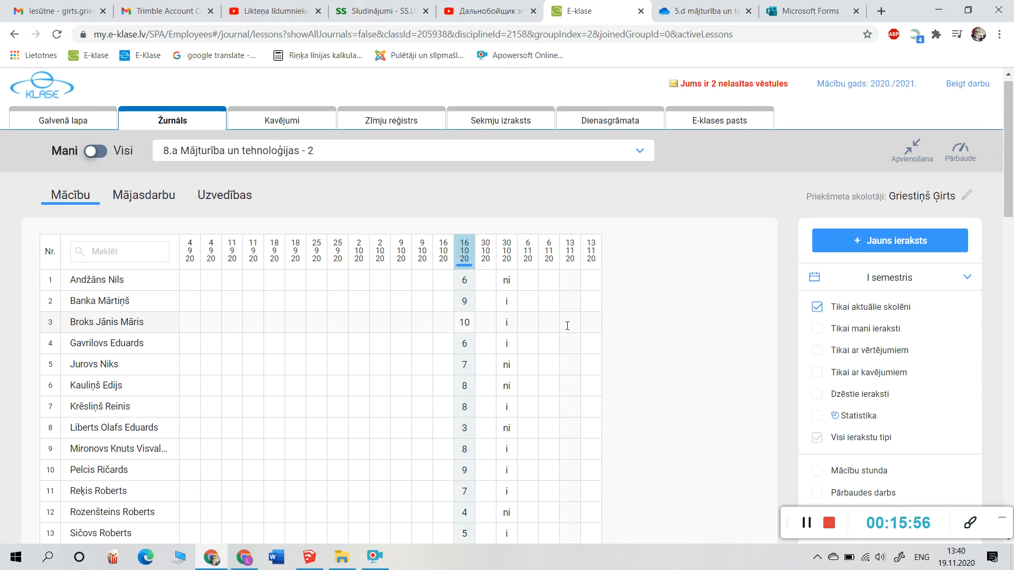
Step: Open the lesson's assignment document and follow its link to the OneDrive Mājas modeļi folder
{"action": "scroll", "coordinate": [567, 325], "scroll_direction": "down", "scroll_amount": 10}
{"action": "scroll", "coordinate": [568, 327], "scroll_direction": "up", "scroll_amount": 4}
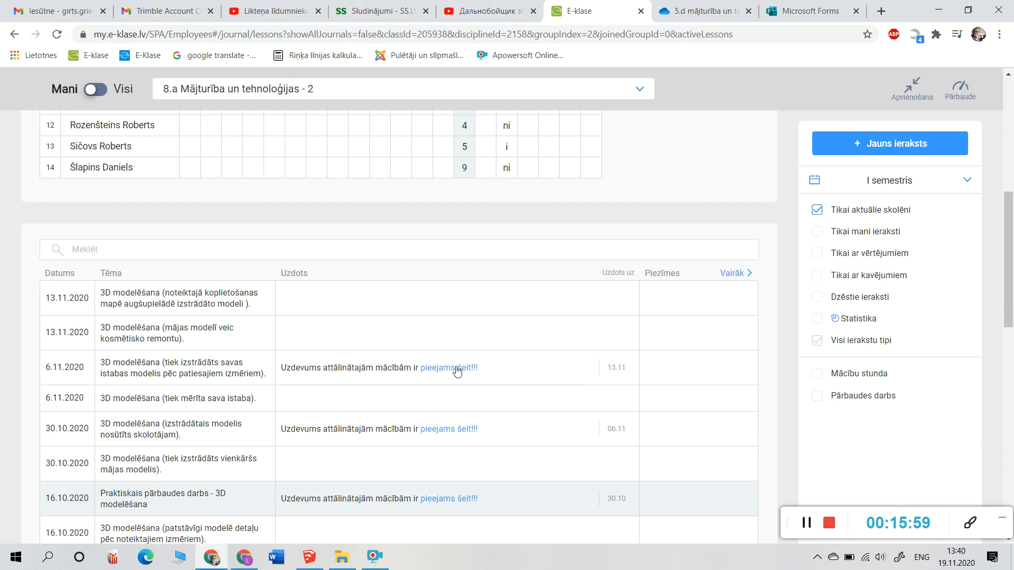
{"action": "left_click", "coordinate": [457, 371]}
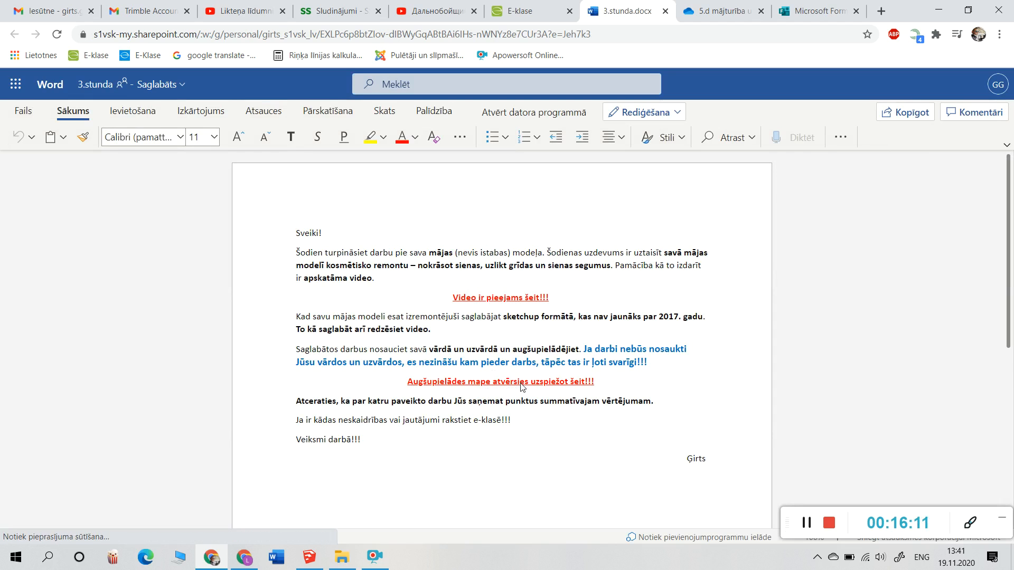
{"action": "left_click", "coordinate": [513, 384]}
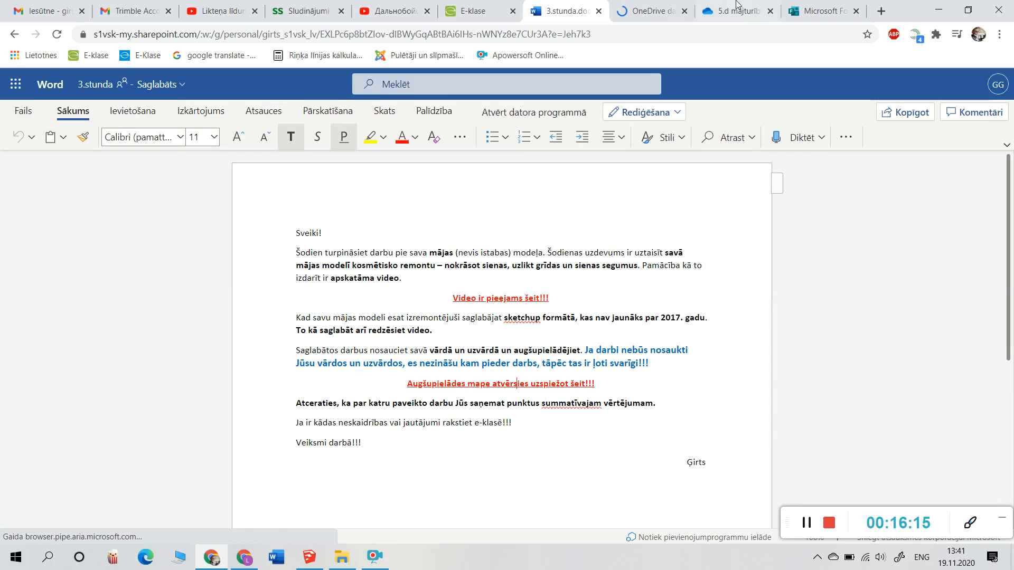
{"action": "left_click", "coordinate": [660, 7]}
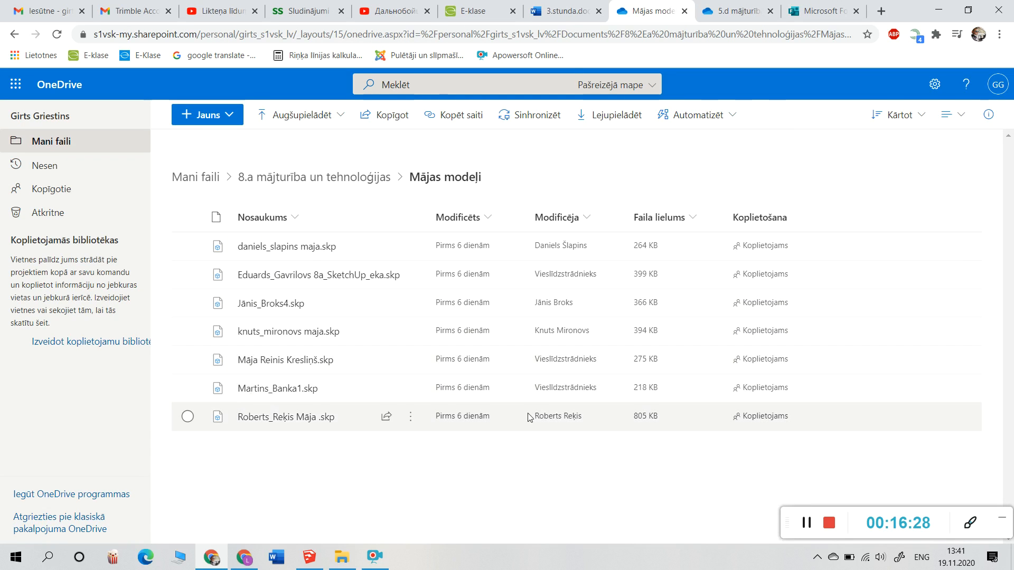
Step: Upload the file 'maaja 8a' through Augšupielādēt > Faili into the Mājas modeļi folder
{"action": "left_click", "coordinate": [294, 118]}
{"action": "left_click", "coordinate": [293, 142]}
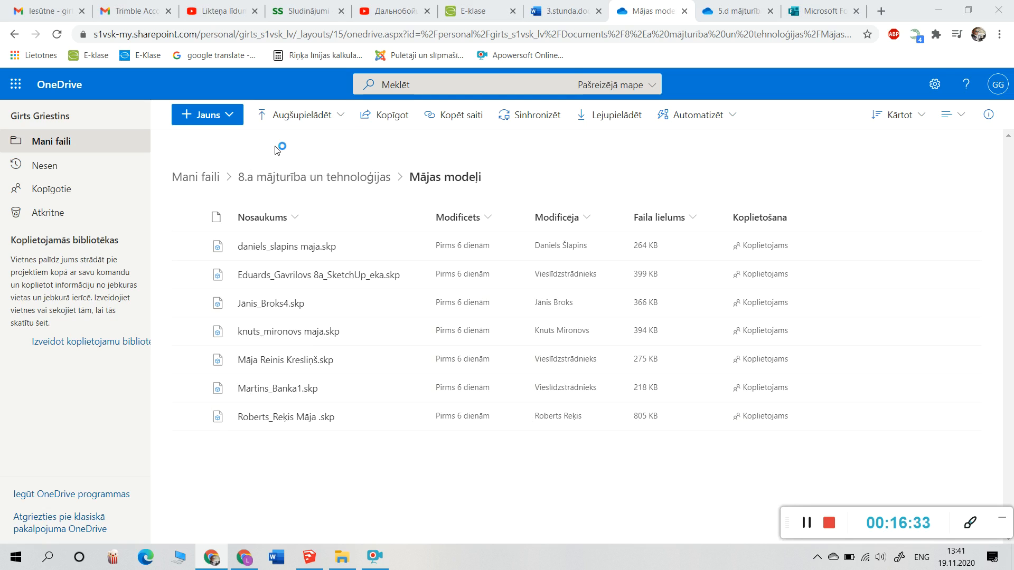
{"action": "scroll", "coordinate": [227, 180], "scroll_direction": "down", "scroll_amount": 2}
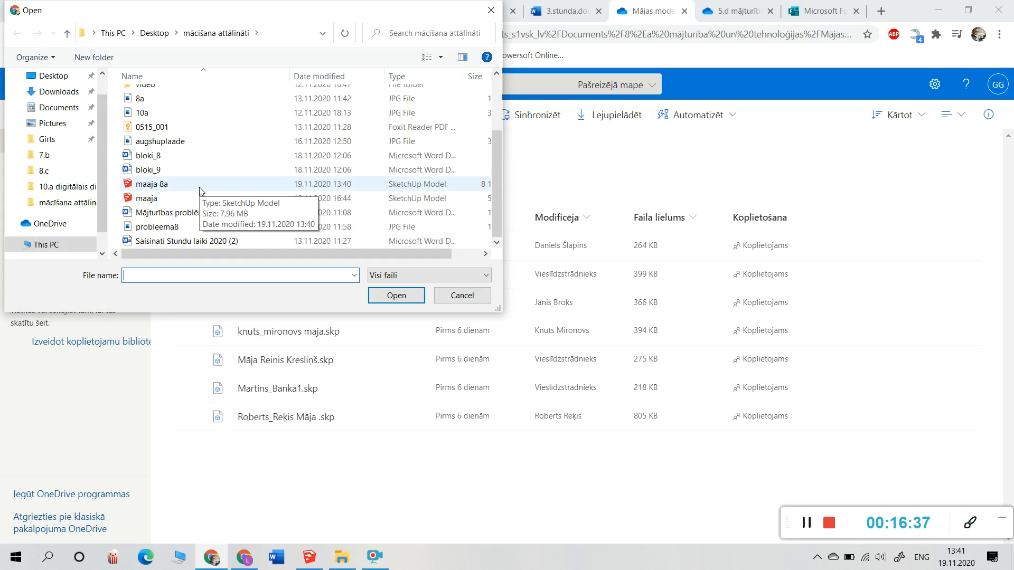
{"action": "left_click", "coordinate": [201, 187]}
{"action": "left_click", "coordinate": [397, 296]}
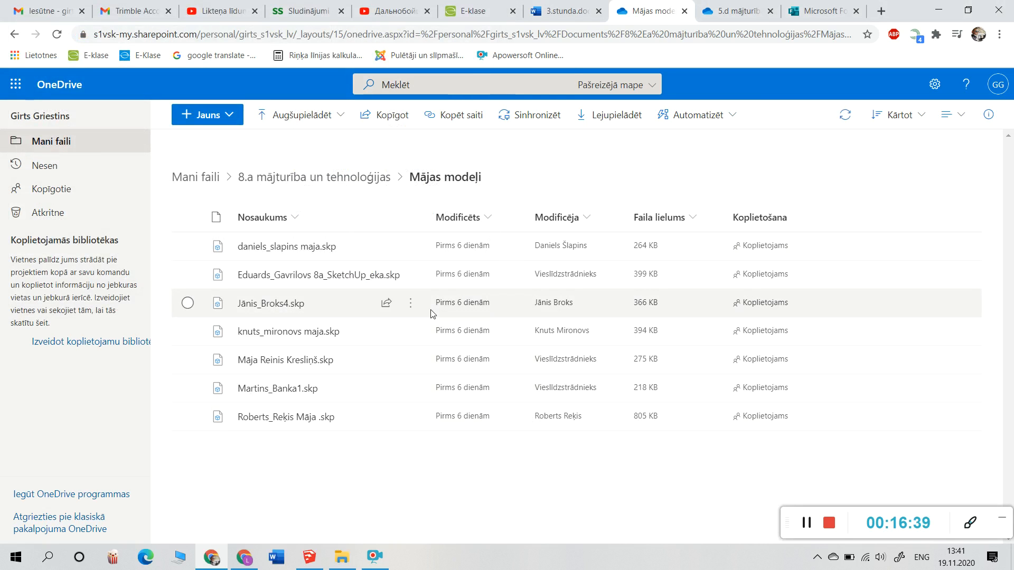